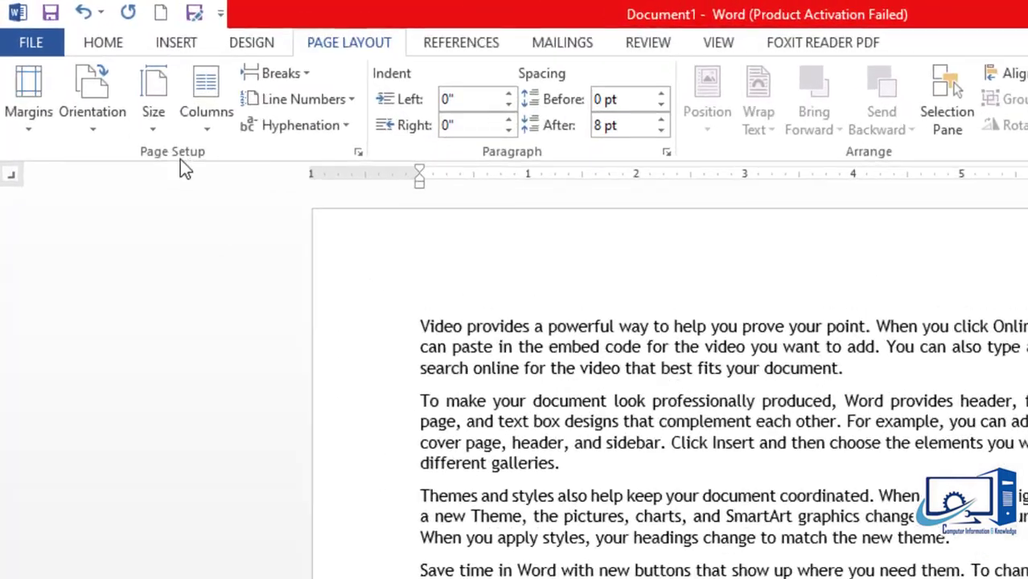
{"action": "left_click", "coordinate": [40, 126]}
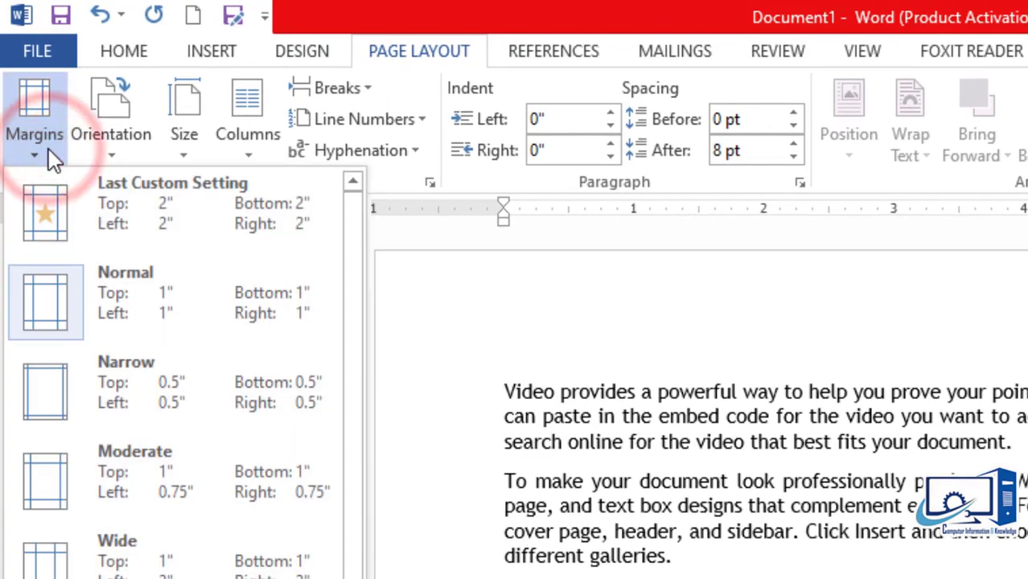
{"action": "left_click", "coordinate": [934, 372]}
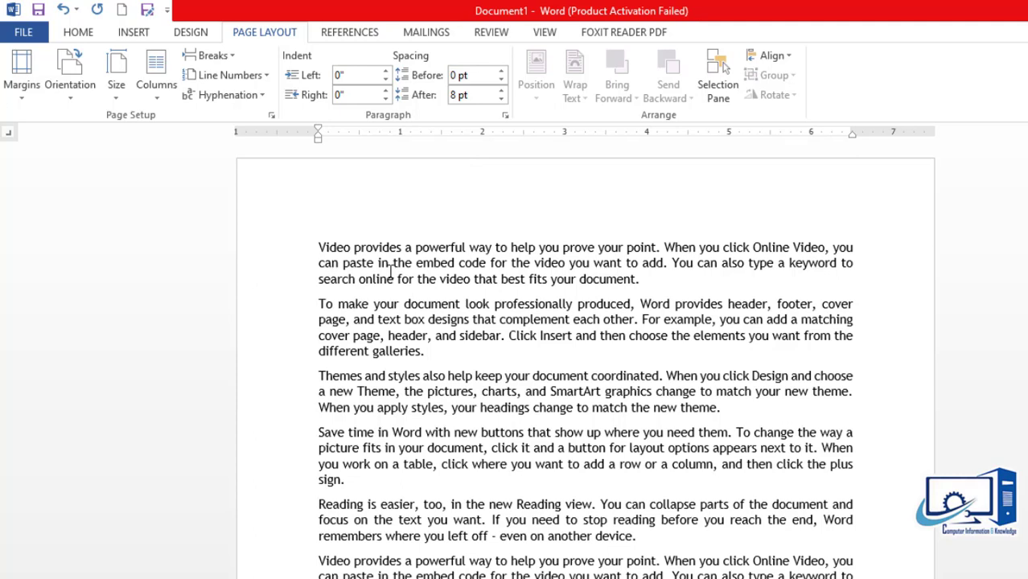
{"action": "left_click", "coordinate": [30, 93]}
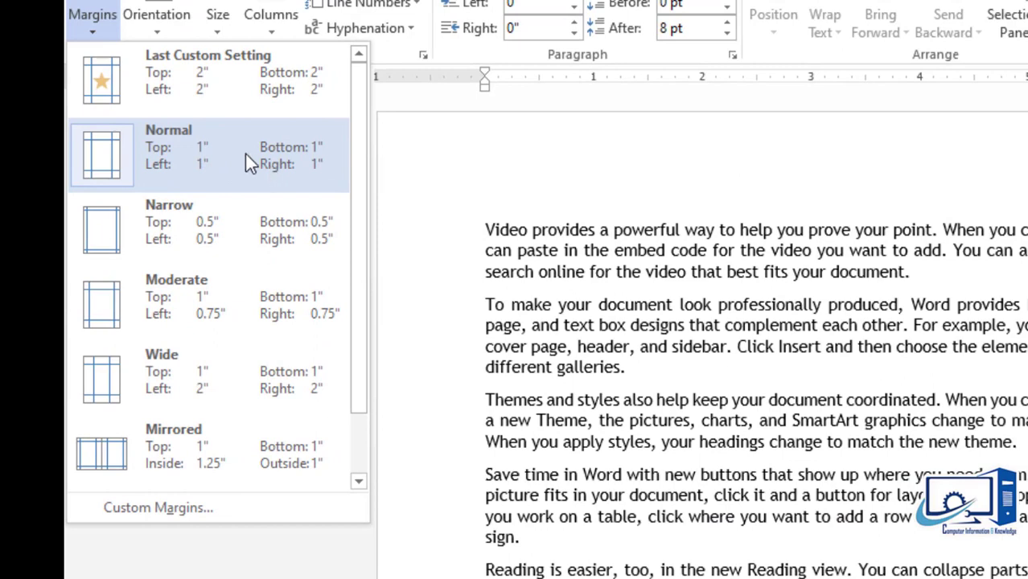
{"action": "left_click", "coordinate": [637, 151]}
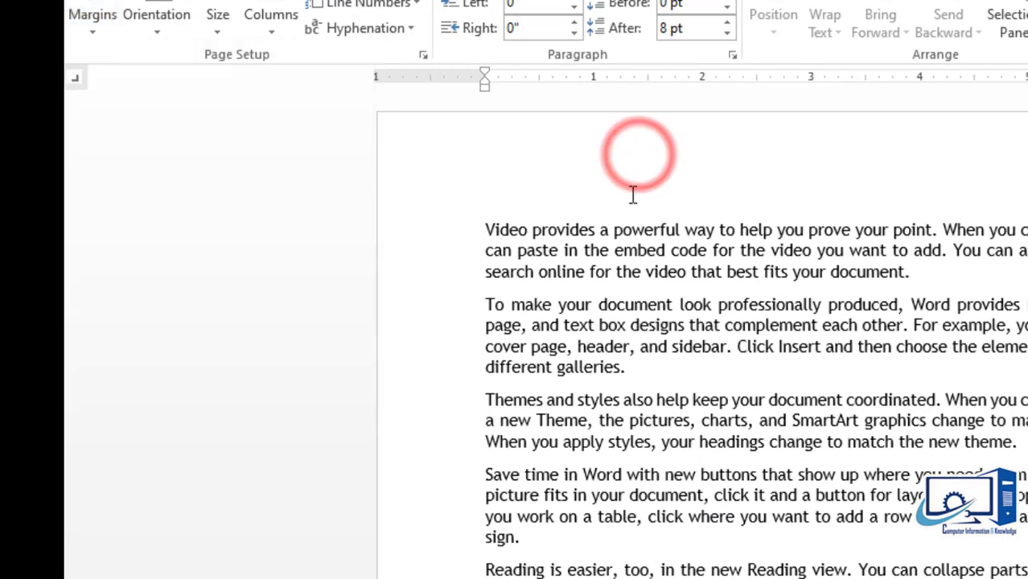
- Apply the Narrow margin preset of 0.5" on all sides and review the document's pages
{"action": "left_click", "coordinate": [94, 24]}
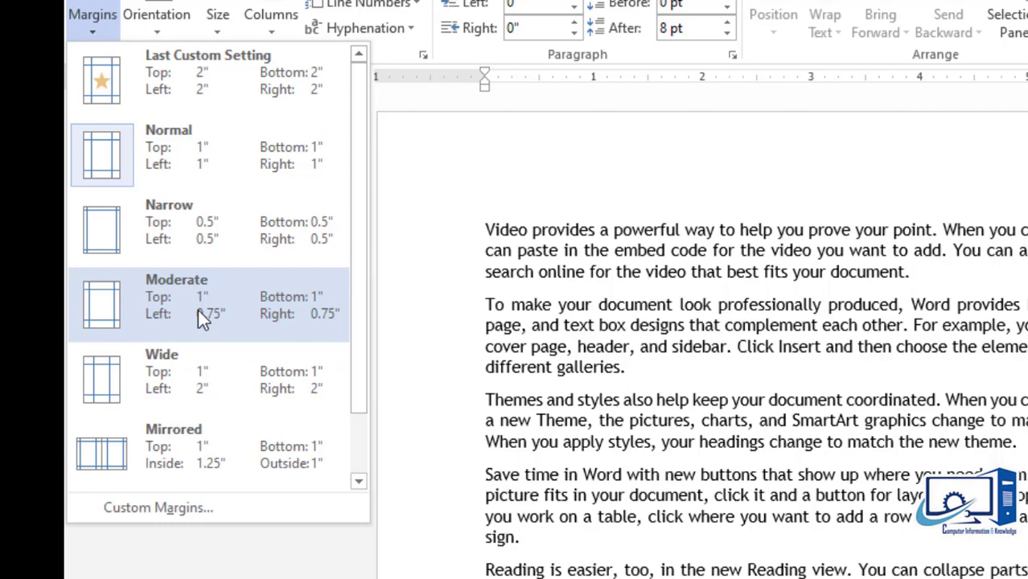
{"action": "left_click", "coordinate": [181, 240]}
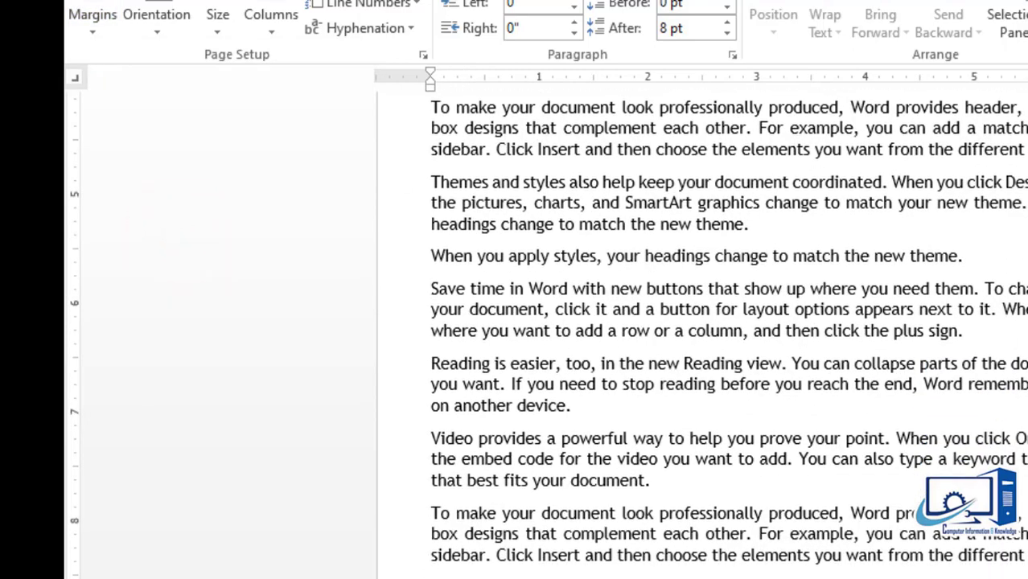
{"action": "scroll", "coordinate": [579, 169], "scroll_direction": "up", "scroll_amount": 3}
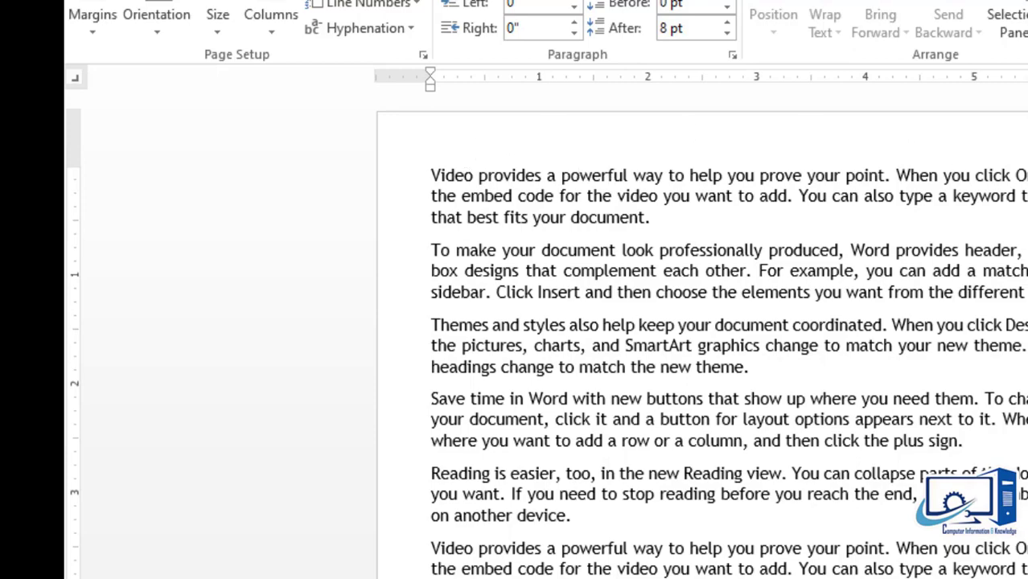
{"action": "scroll", "coordinate": [579, 321], "scroll_direction": "up", "scroll_amount": 2}
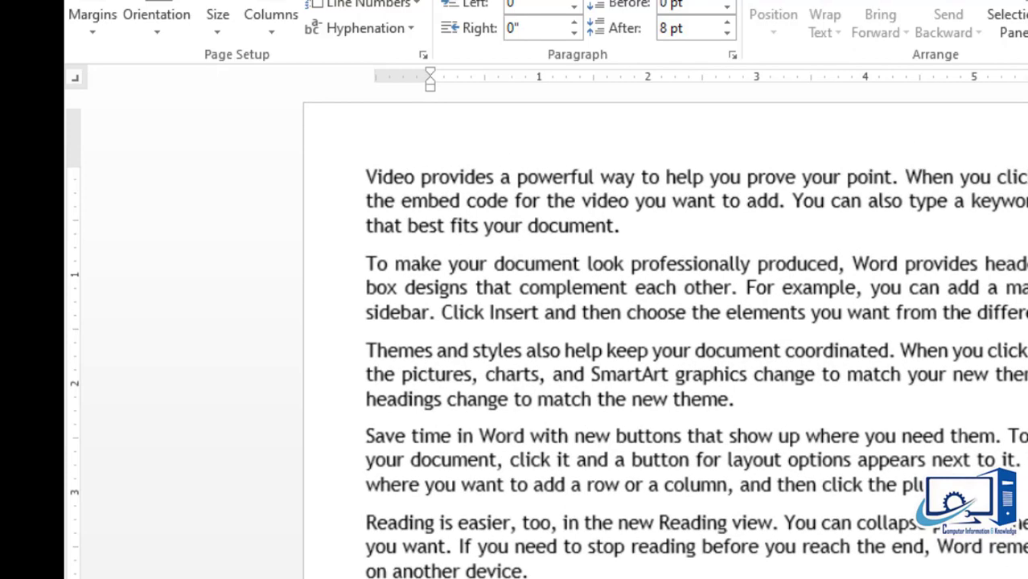
{"action": "scroll", "coordinate": [579, 322], "scroll_direction": "down", "scroll_amount": 3}
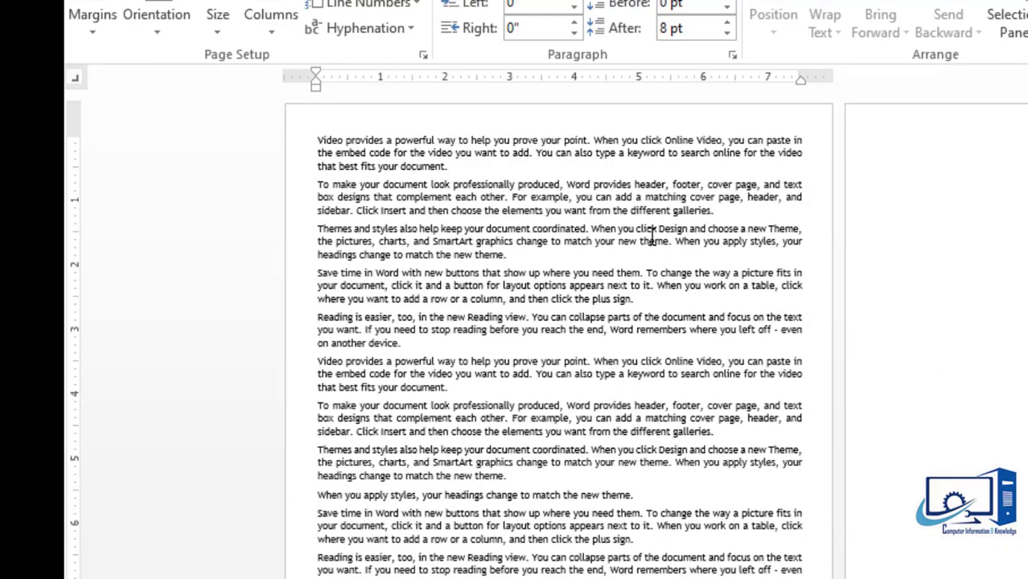
{"action": "left_click", "coordinate": [316, 141]}
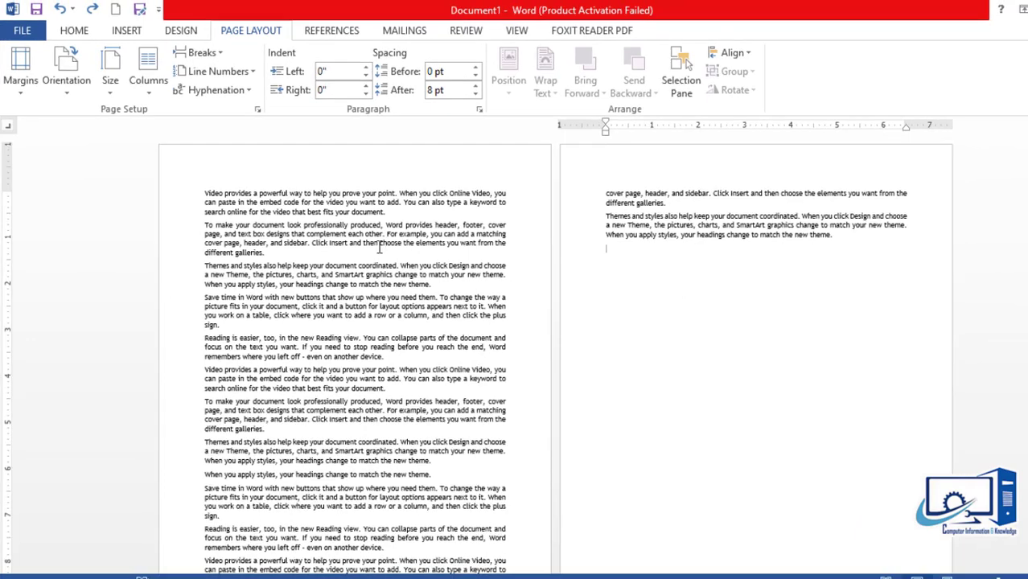
- Reapply the Narrow margin preset and switch the document to Moderate margins, 1" top and bottom, 0.75" left and right
{"action": "left_click", "coordinate": [20, 80]}
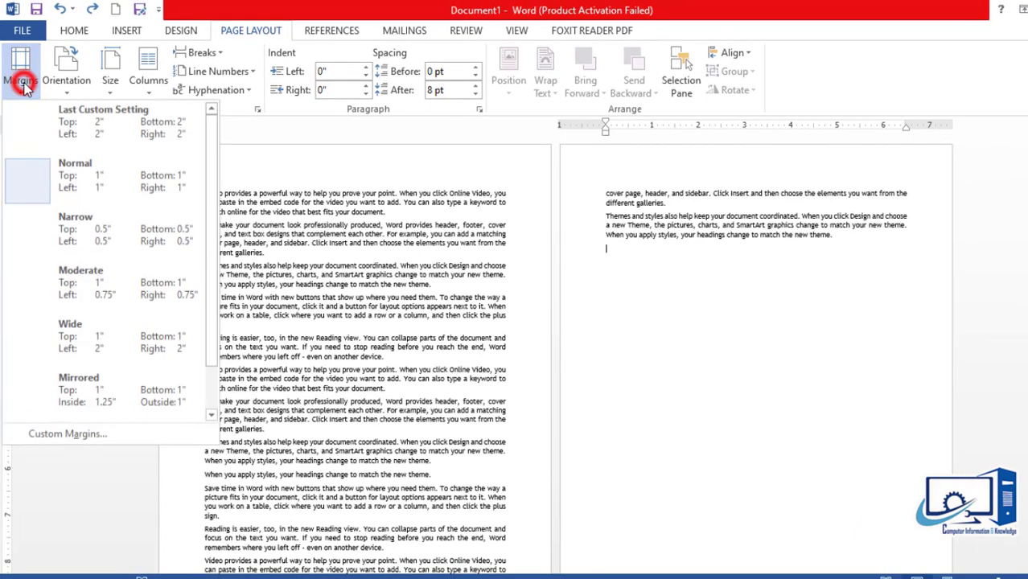
{"action": "left_click", "coordinate": [73, 230]}
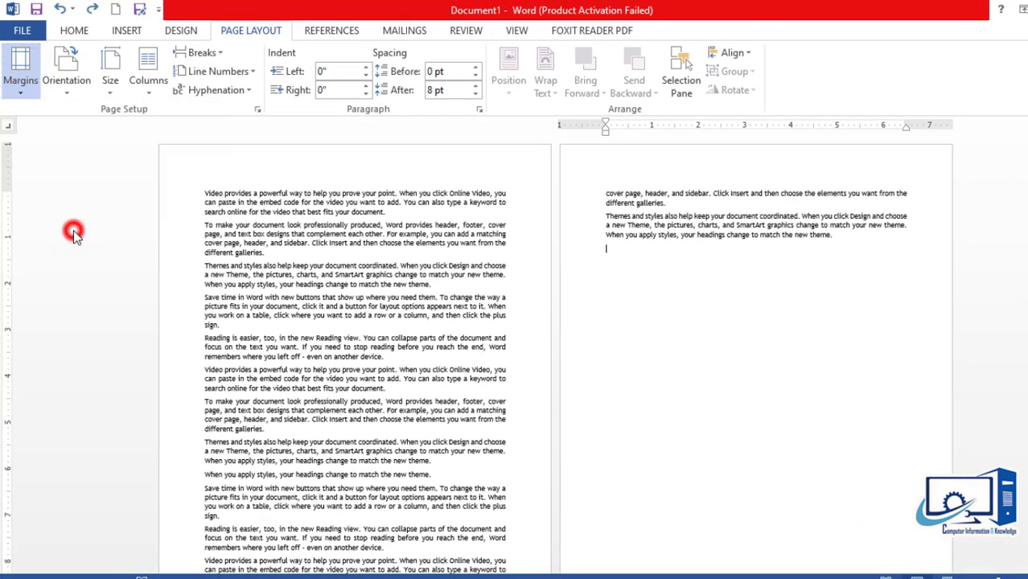
{"action": "left_click_drag", "start_coordinate": [1027, 322], "coordinate": [1027, 312]}
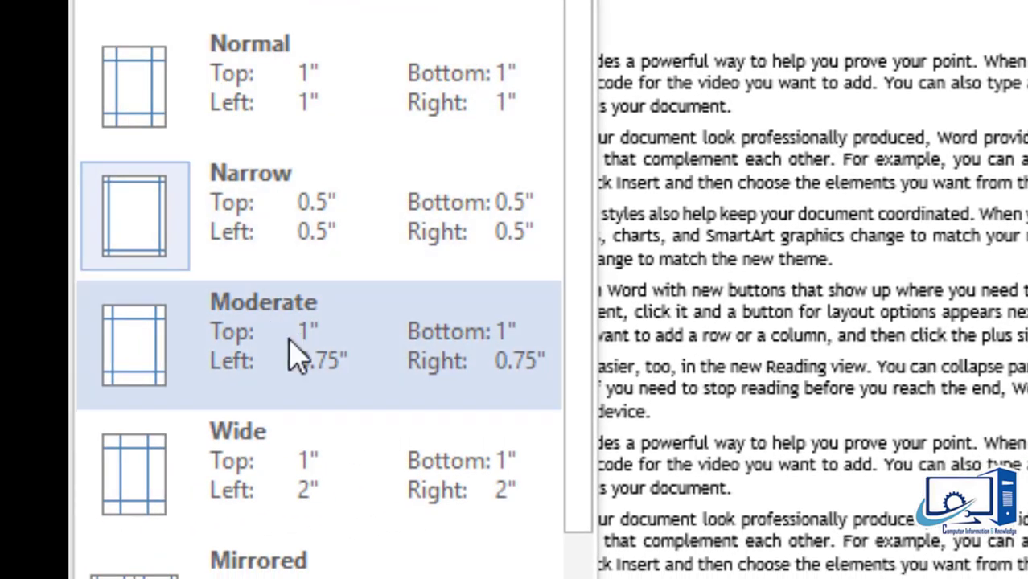
{"action": "left_click", "coordinate": [333, 366]}
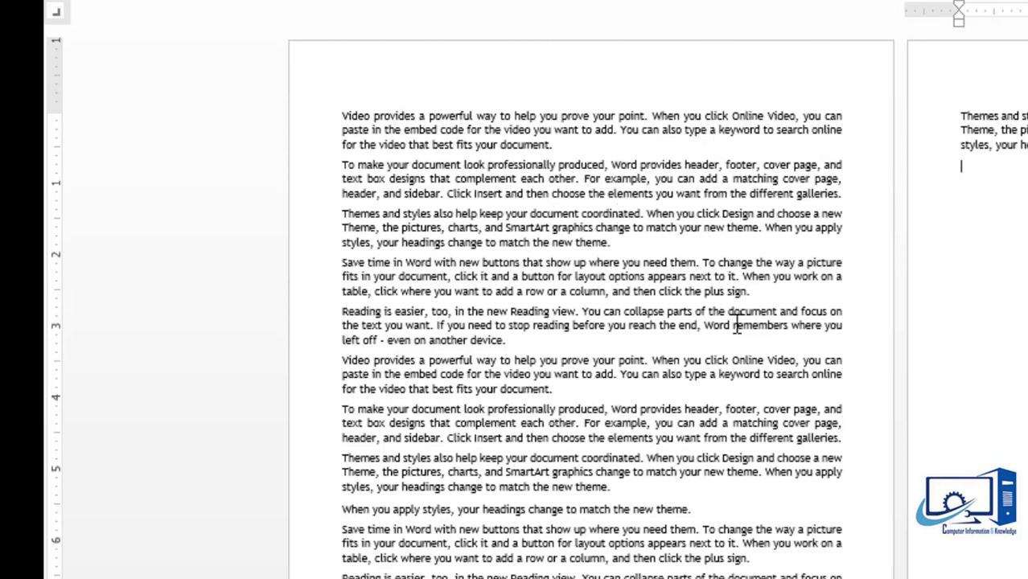
- Open the custom margin settings and set the top and bottom margins to 2"
{"action": "left_click", "coordinate": [84, 1]}
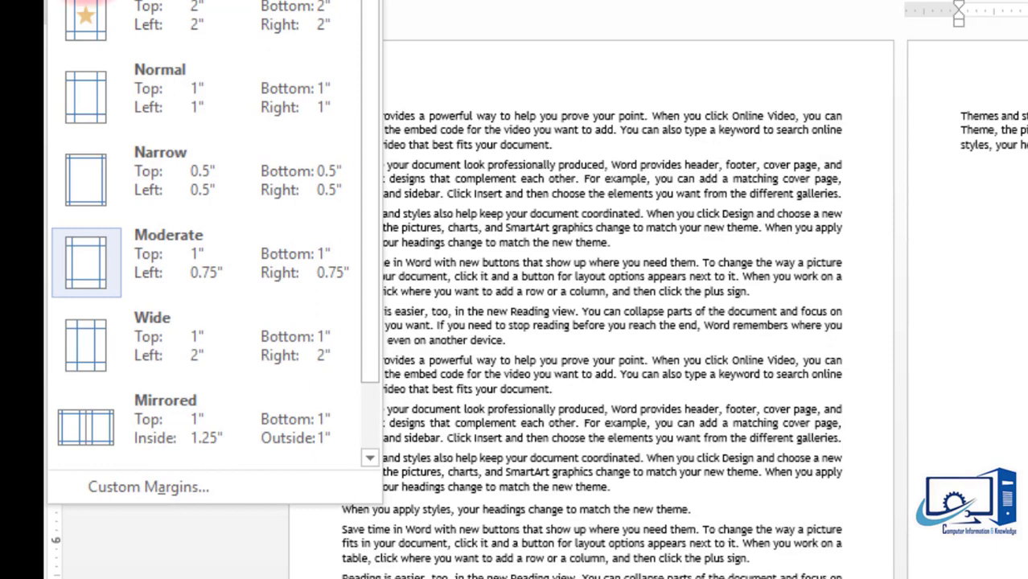
{"action": "left_click", "coordinate": [148, 488]}
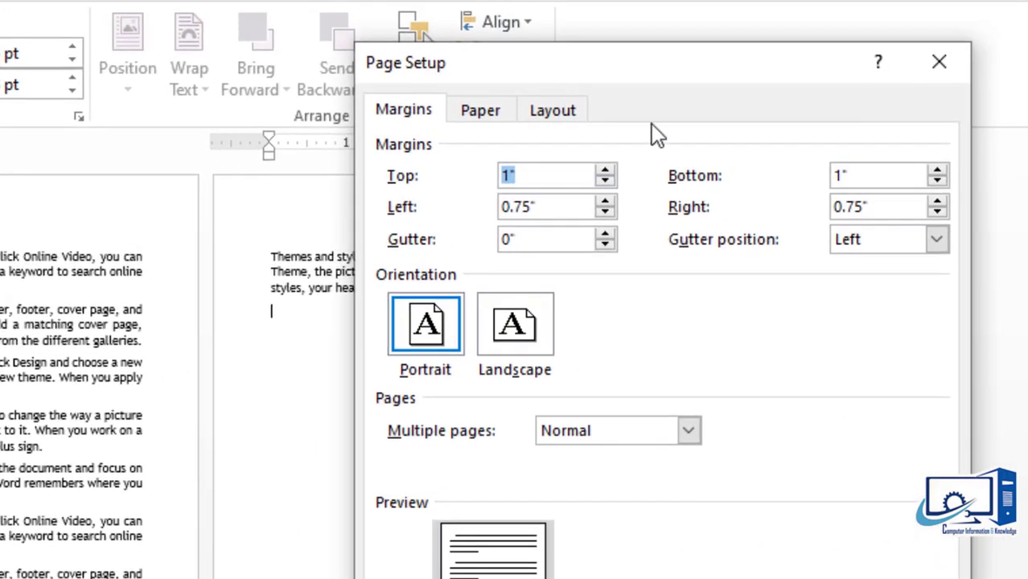
{"action": "left_click", "coordinate": [509, 176]}
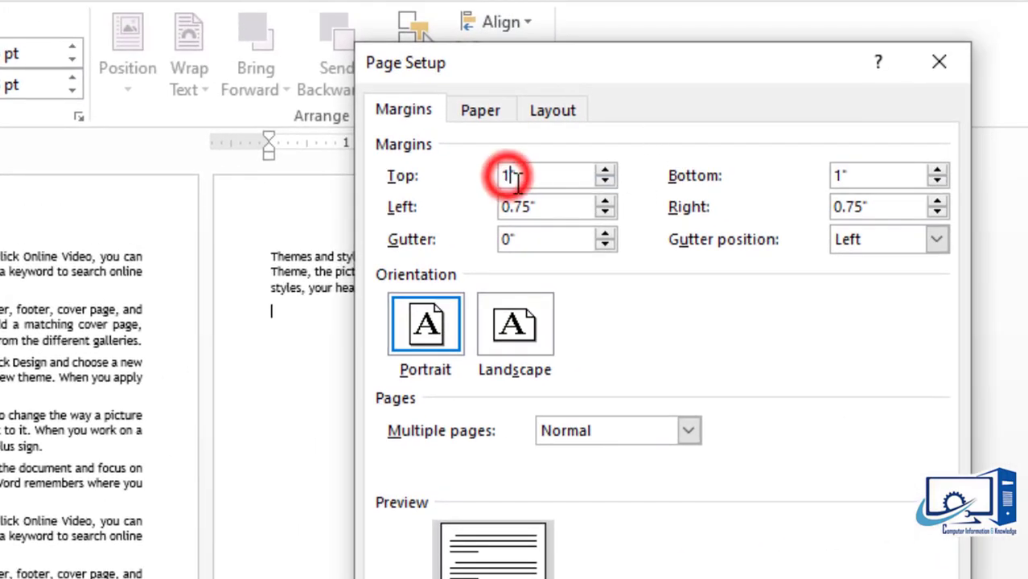
{"action": "key", "text": "BackSpace"}
{"action": "key", "text": "BackSpace"}
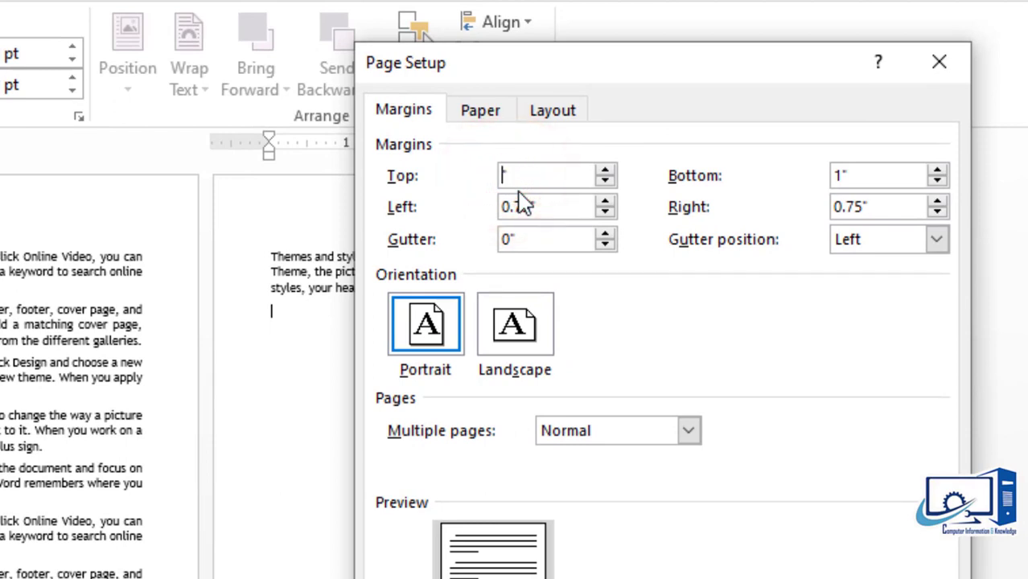
{"action": "type", "text": "2"}
{"action": "left_click", "coordinate": [842, 172]}
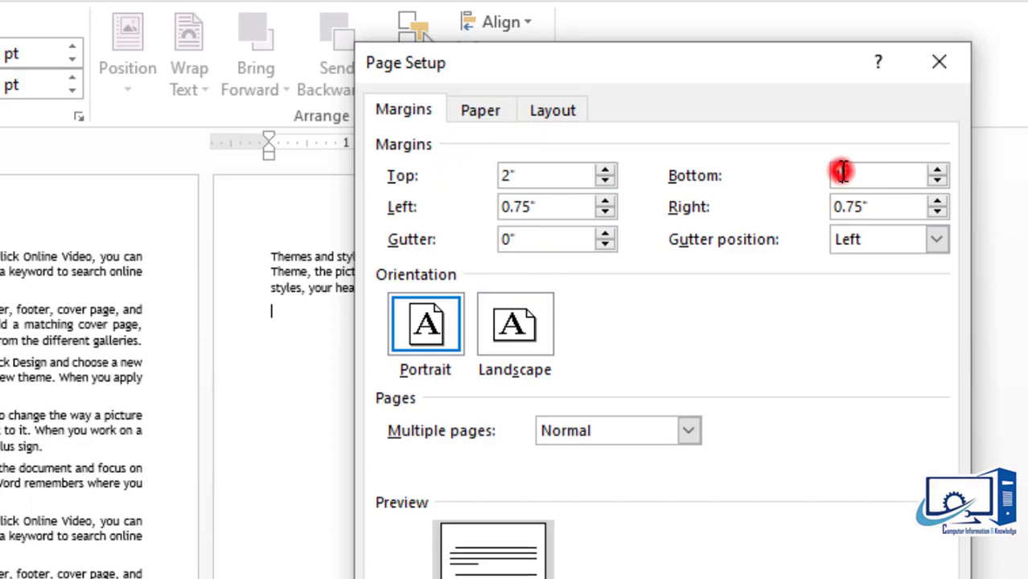
{"action": "key", "text": "BackSpace"}
{"action": "type", "text": "2"}
- Set the right and left margins to 2" and apply the custom margins to the whole document
{"action": "left_click_drag", "start_coordinate": [865, 206], "coordinate": [824, 208]}
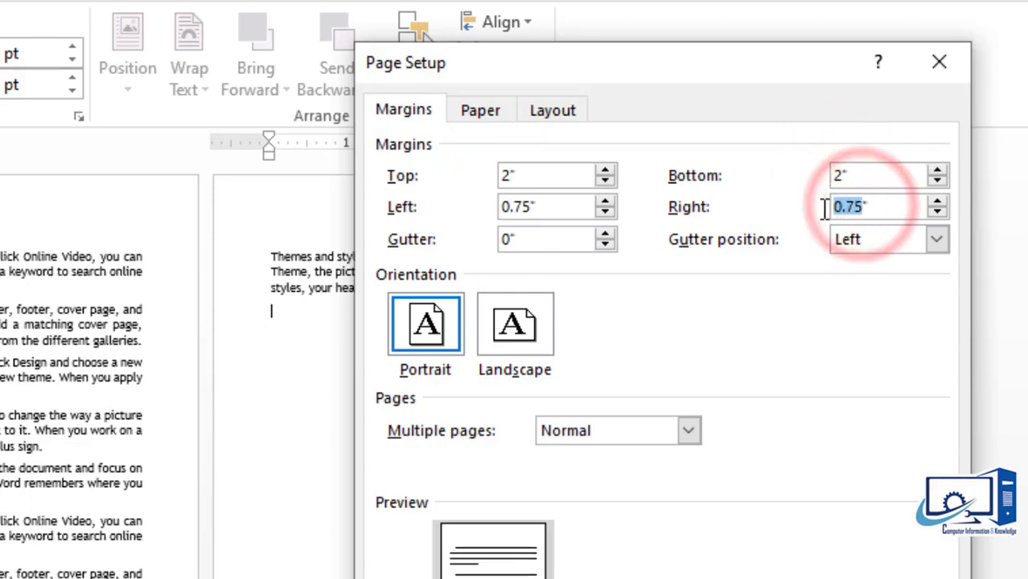
{"action": "type", "text": "2"}
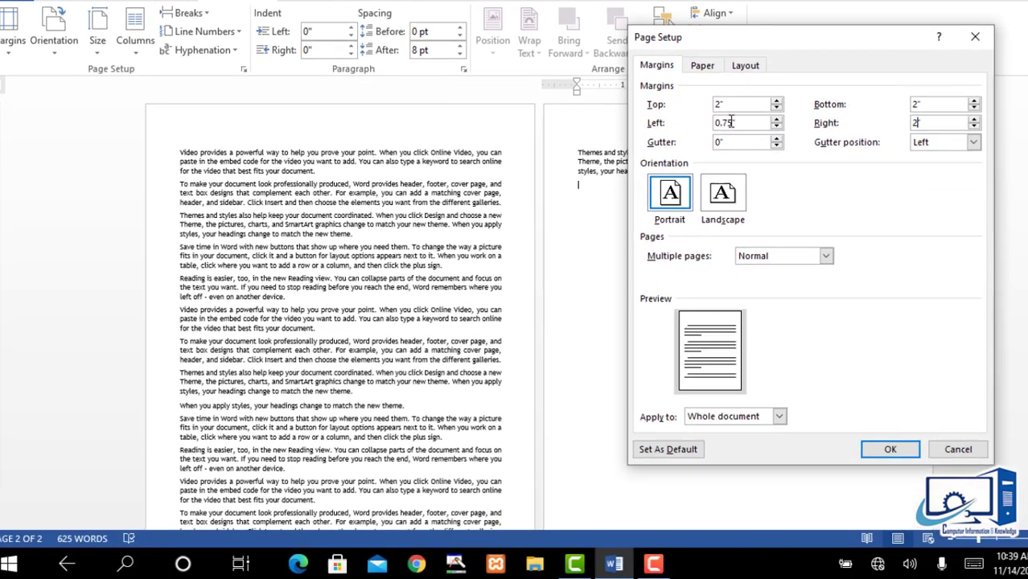
{"action": "left_click_drag", "start_coordinate": [731, 122], "coordinate": [715, 121]}
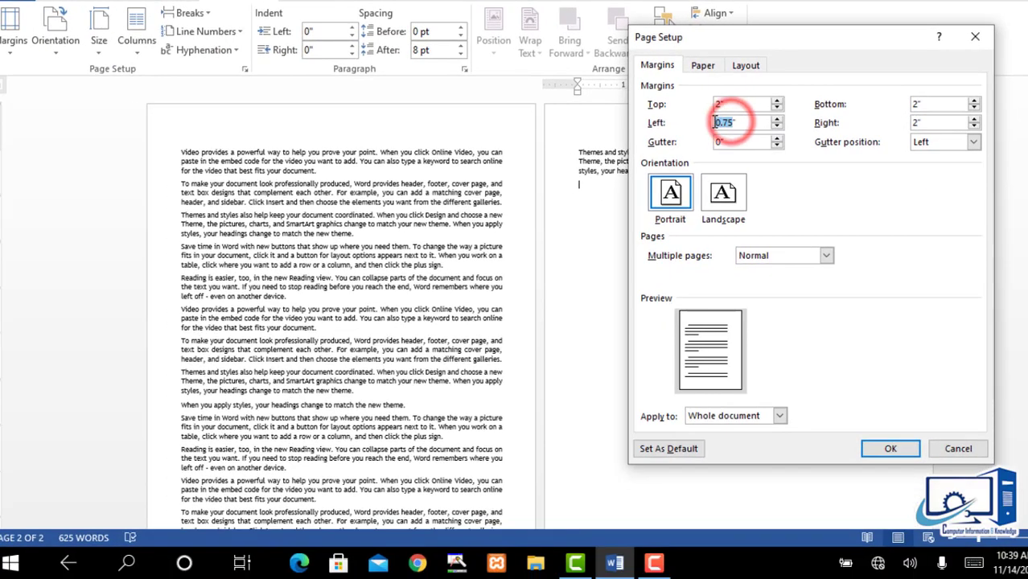
{"action": "type", "text": "2"}
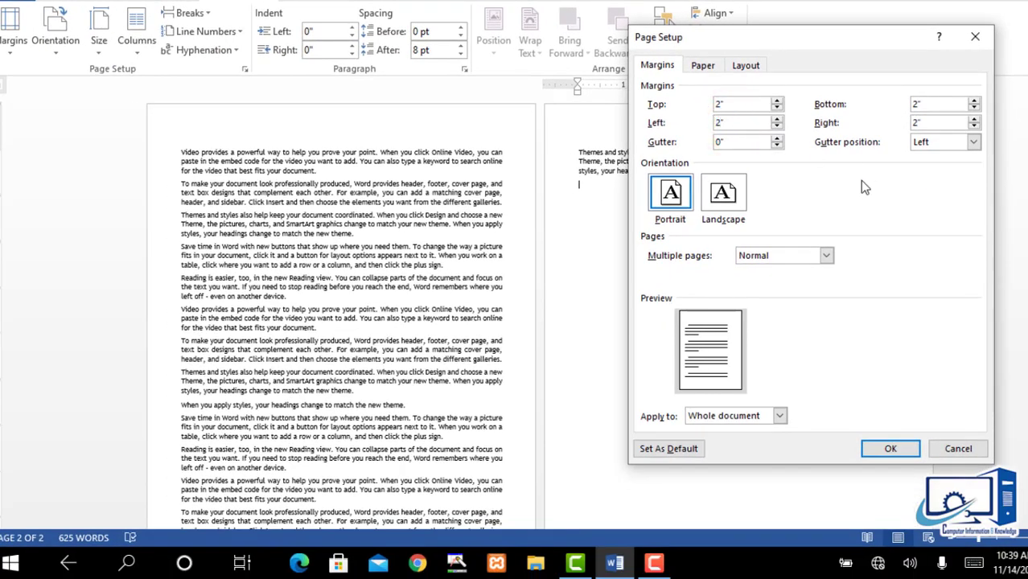
{"action": "left_click", "coordinate": [858, 184]}
{"action": "left_click", "coordinate": [891, 448]}
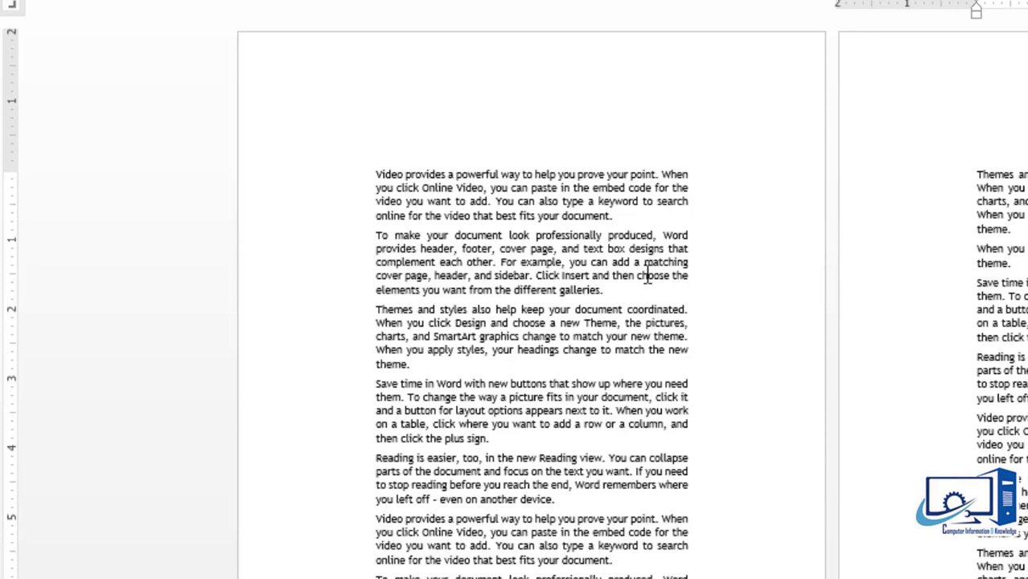
- Review the page with its custom margins and return the document to the Normal preset of 1" on all sides
{"action": "scroll", "coordinate": [531, 322], "scroll_direction": "down", "scroll_amount": 5}
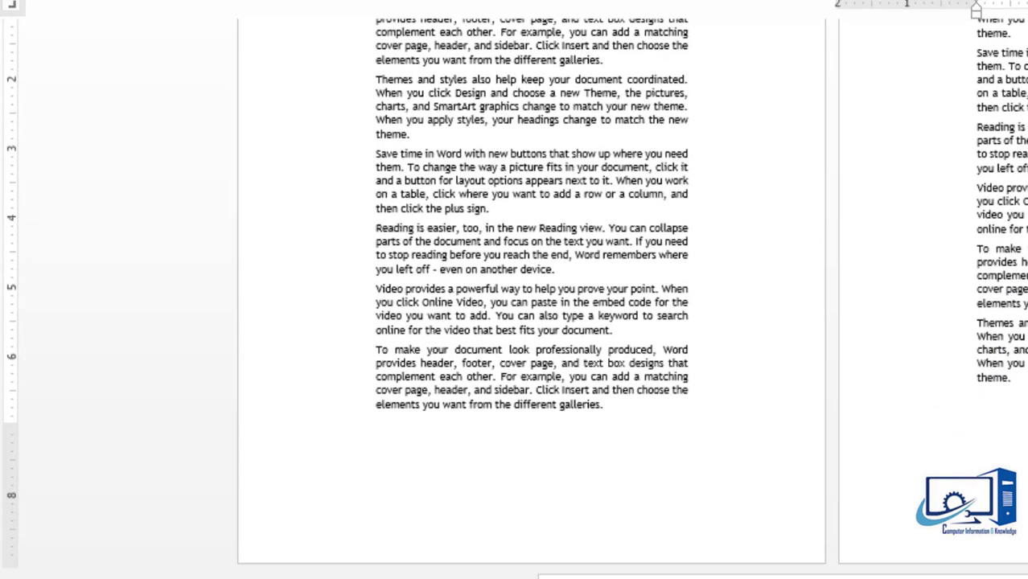
{"action": "scroll", "coordinate": [532, 322], "scroll_direction": "up", "scroll_amount": 5}
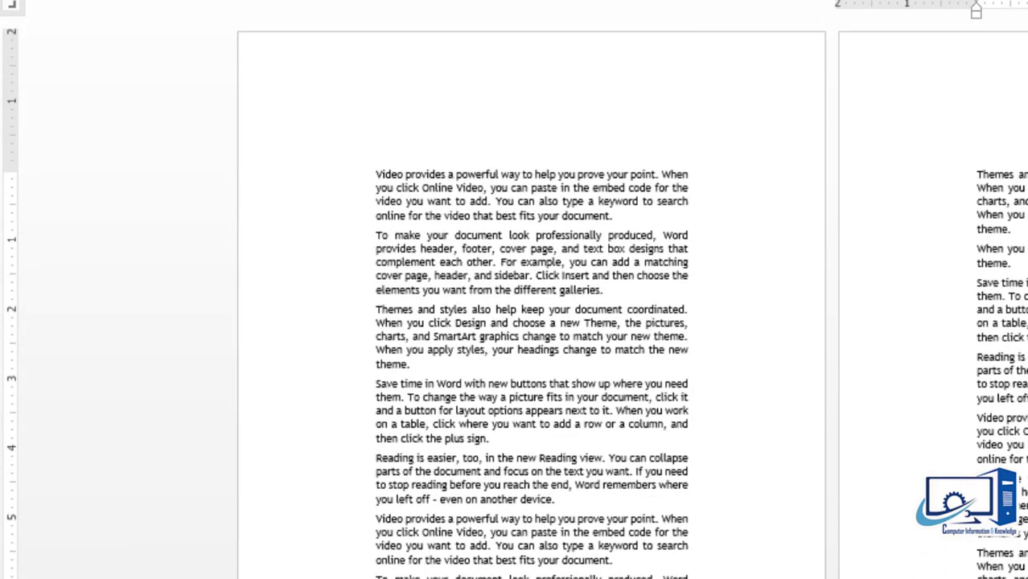
{"action": "left_click", "coordinate": [29, 1]}
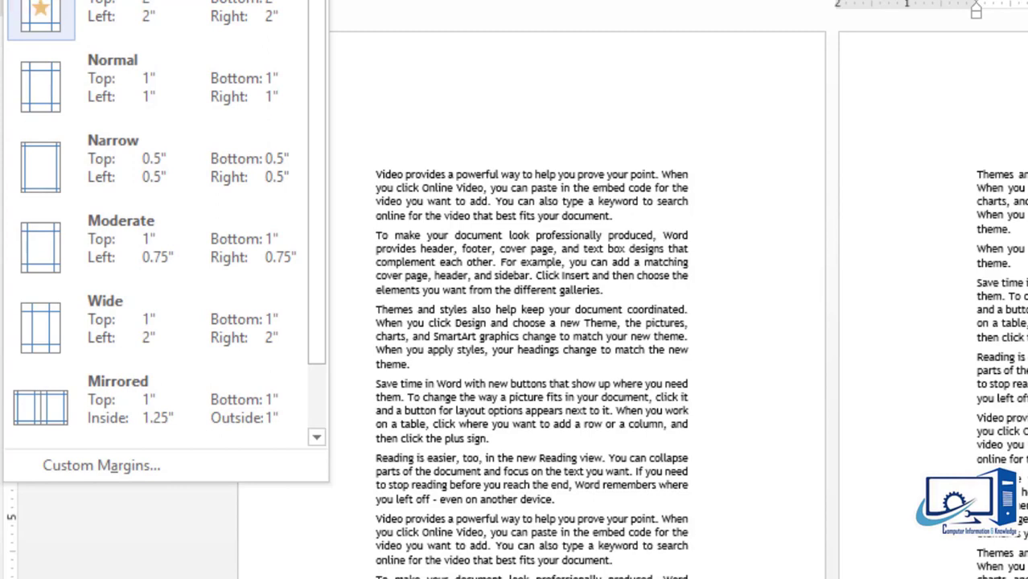
{"action": "left_click", "coordinate": [113, 93]}
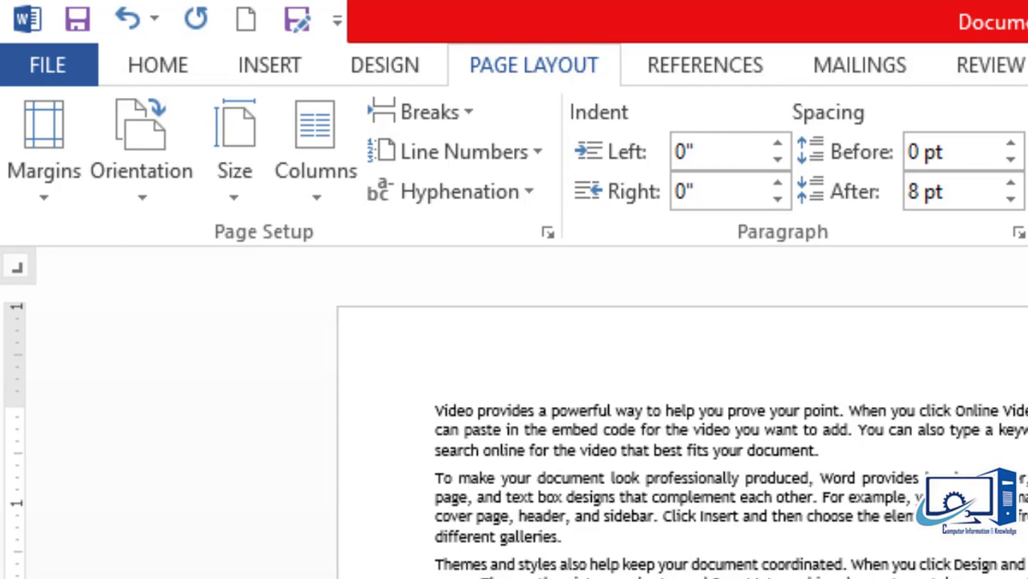
- Change the document's page orientation to Landscape
{"action": "left_click", "coordinate": [142, 193]}
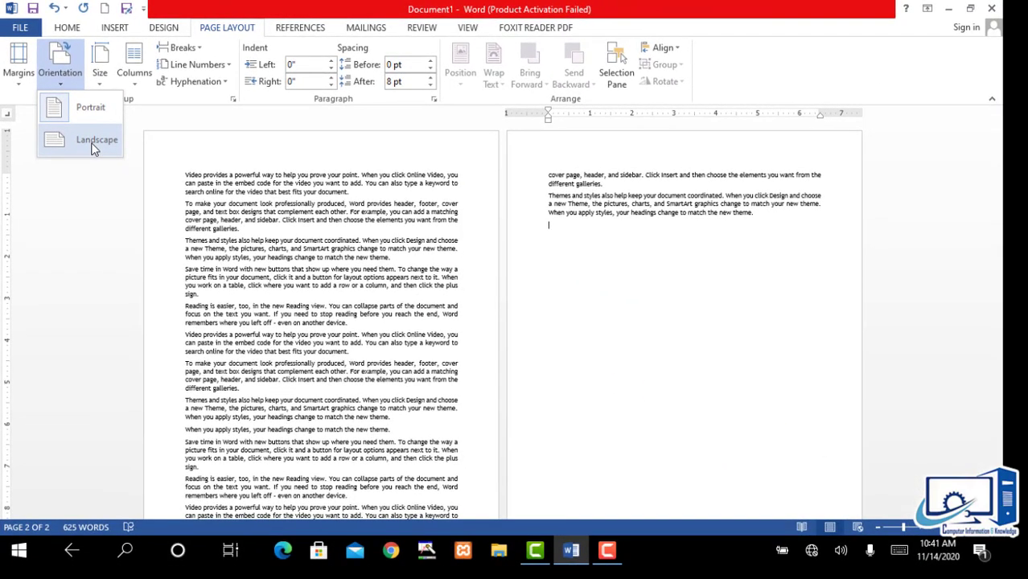
{"action": "left_click", "coordinate": [104, 157]}
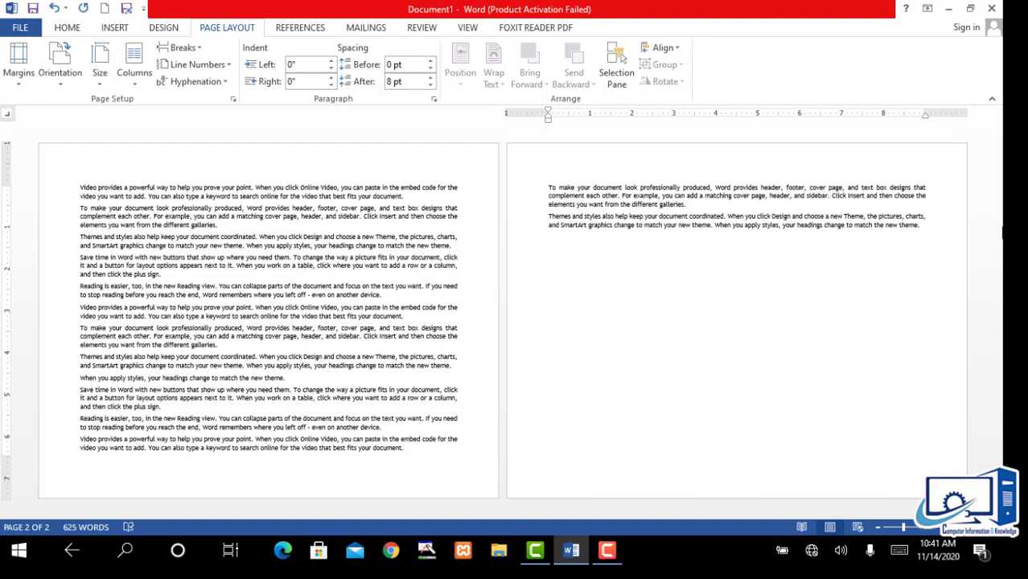
- Set the document's page orientation back to Portrait
{"action": "left_click", "coordinate": [60, 81]}
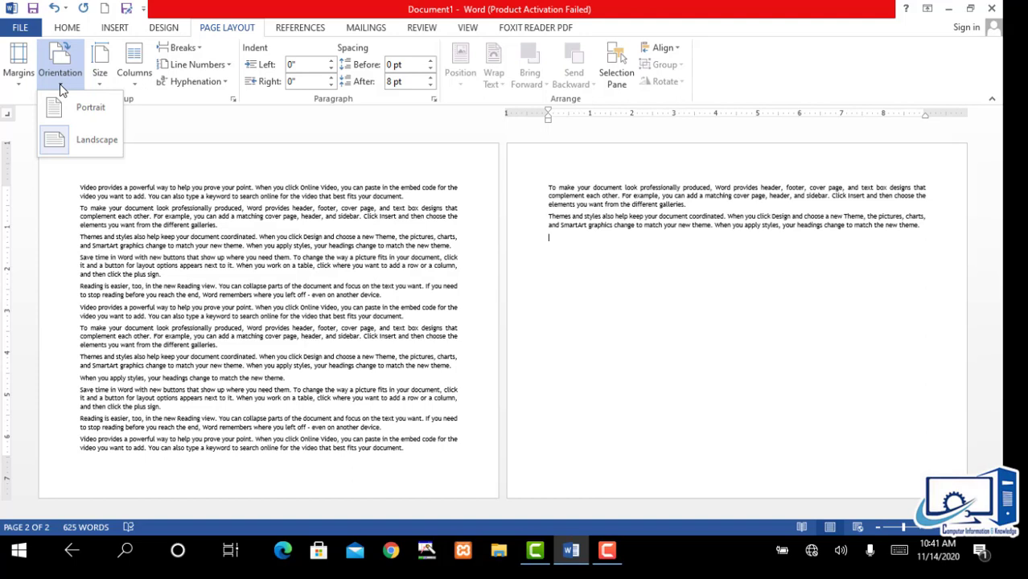
{"action": "left_click", "coordinate": [60, 84]}
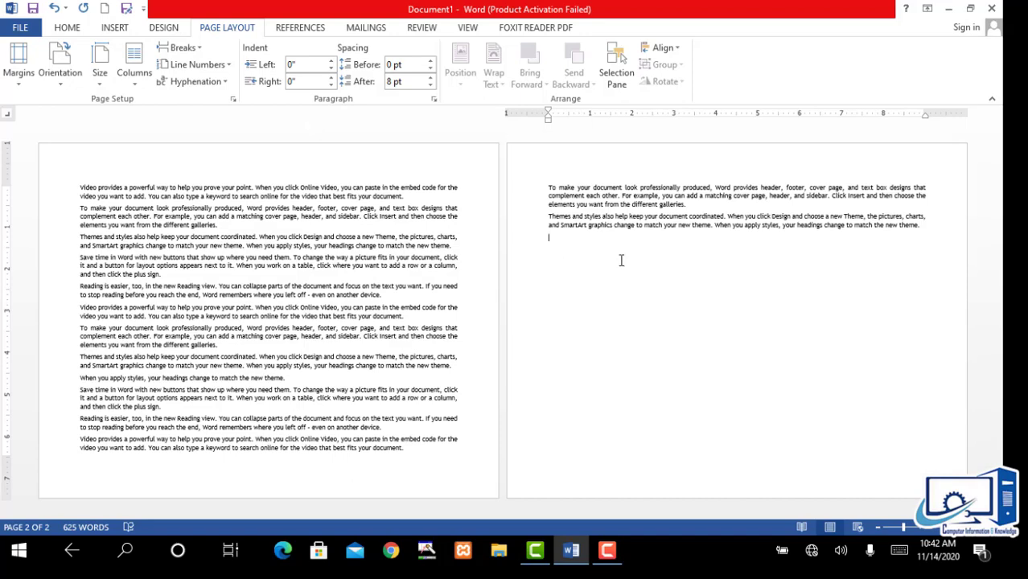
{"action": "left_click", "coordinate": [60, 71]}
{"action": "left_click", "coordinate": [77, 105]}
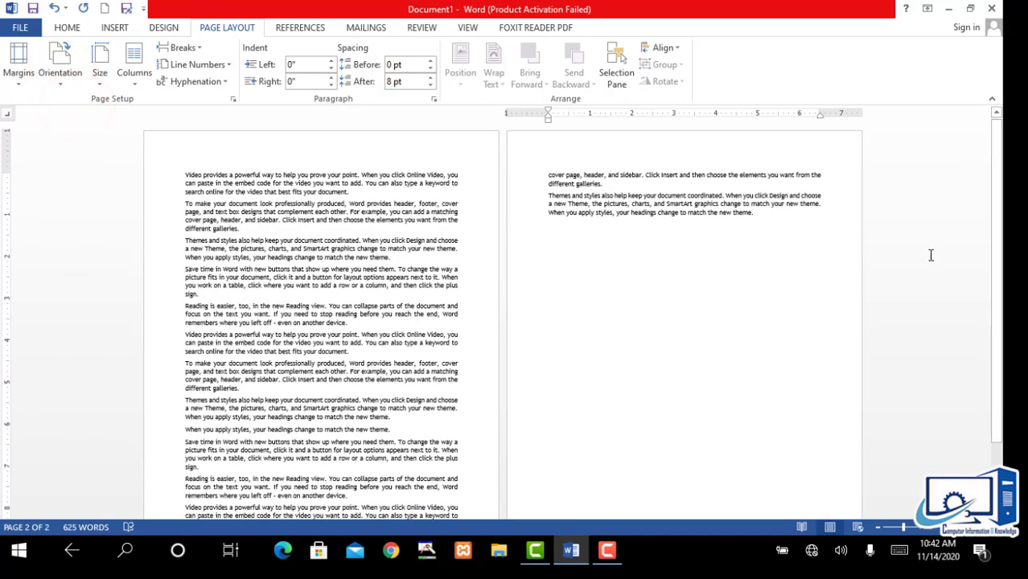
- Insert an 8x7 table below the last paragraph on page 2
{"action": "left_click", "coordinate": [121, 29]}
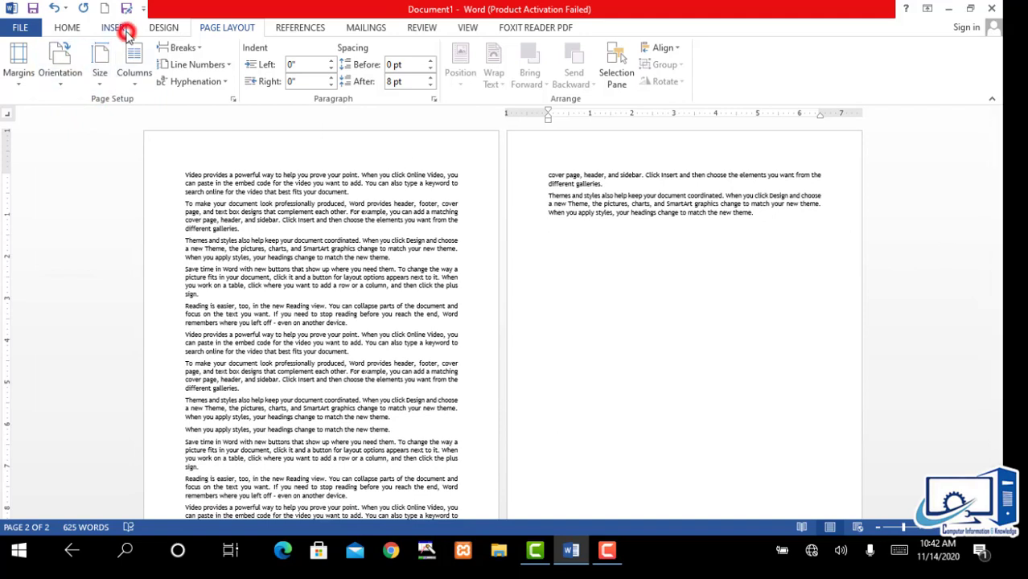
{"action": "left_click", "coordinate": [94, 59]}
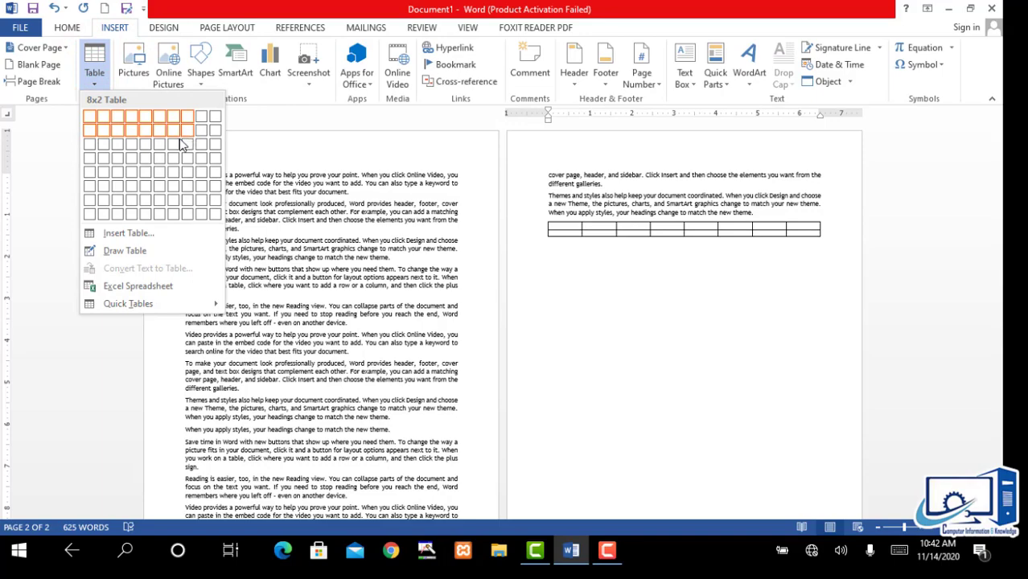
{"action": "left_click", "coordinate": [187, 201]}
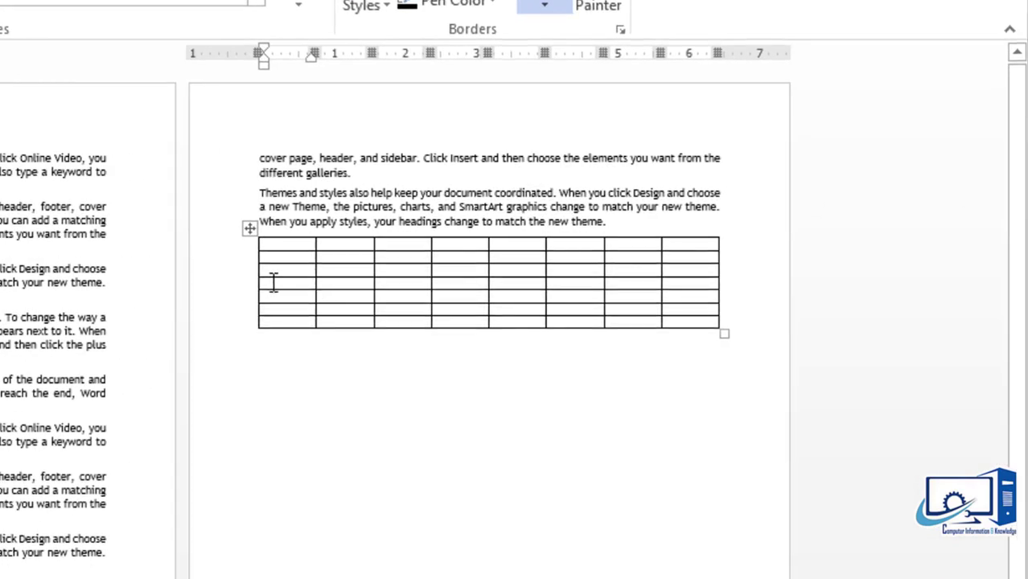
- Widen the table past the page's right edge and shift it into the left margin
{"action": "mouse_move", "coordinate": [258, 277]}
{"action": "left_click_drag", "start_coordinate": [722, 337], "coordinate": [797, 338]}
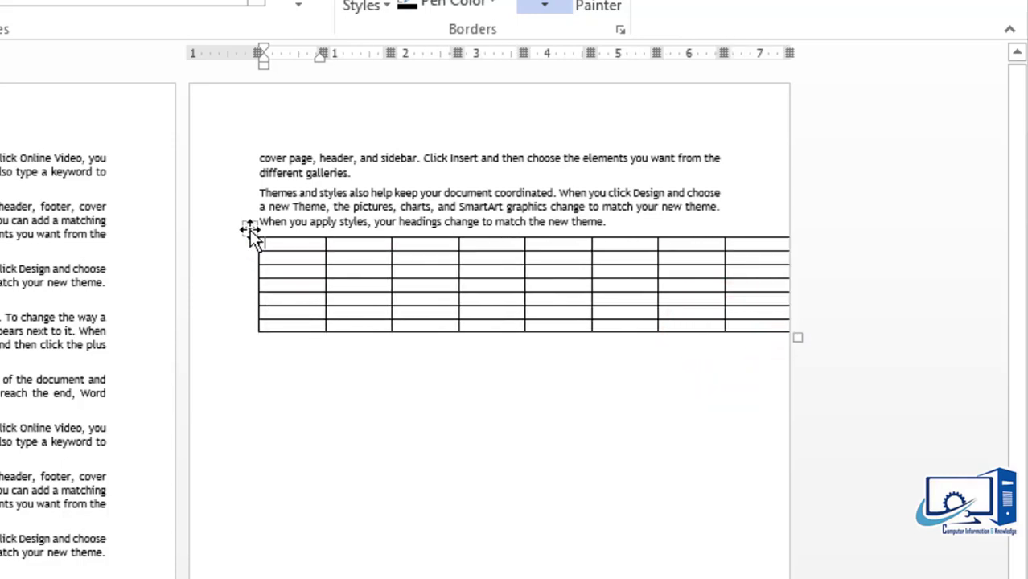
{"action": "left_click_drag", "start_coordinate": [248, 227], "coordinate": [213, 228]}
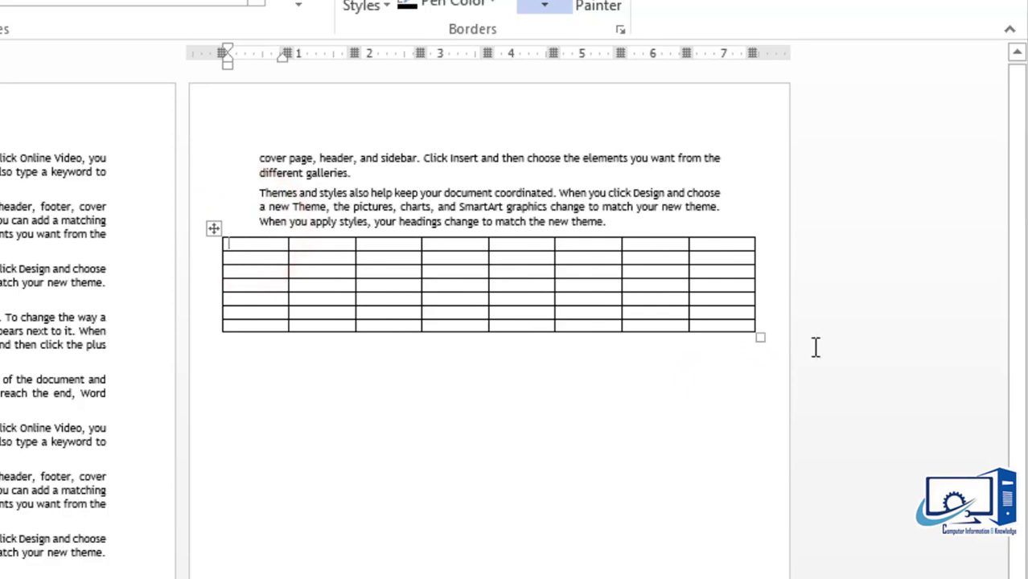
{"action": "left_click_drag", "start_coordinate": [759, 338], "coordinate": [849, 340]}
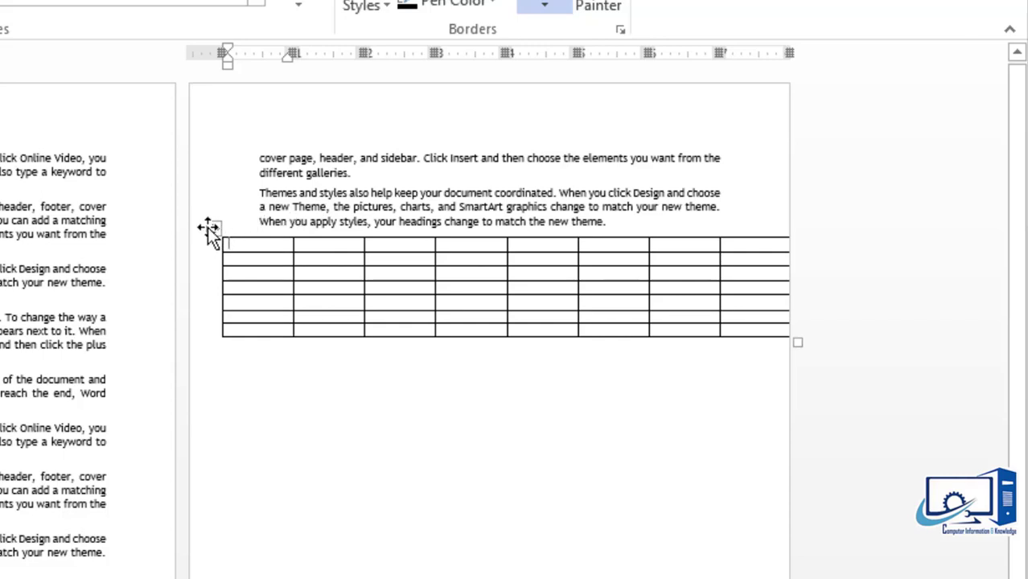
{"action": "left_click", "coordinate": [206, 229]}
{"action": "left_click_drag", "start_coordinate": [206, 231], "coordinate": [179, 238]}
{"action": "left_click", "coordinate": [211, 230]}
{"action": "left_click", "coordinate": [212, 230]}
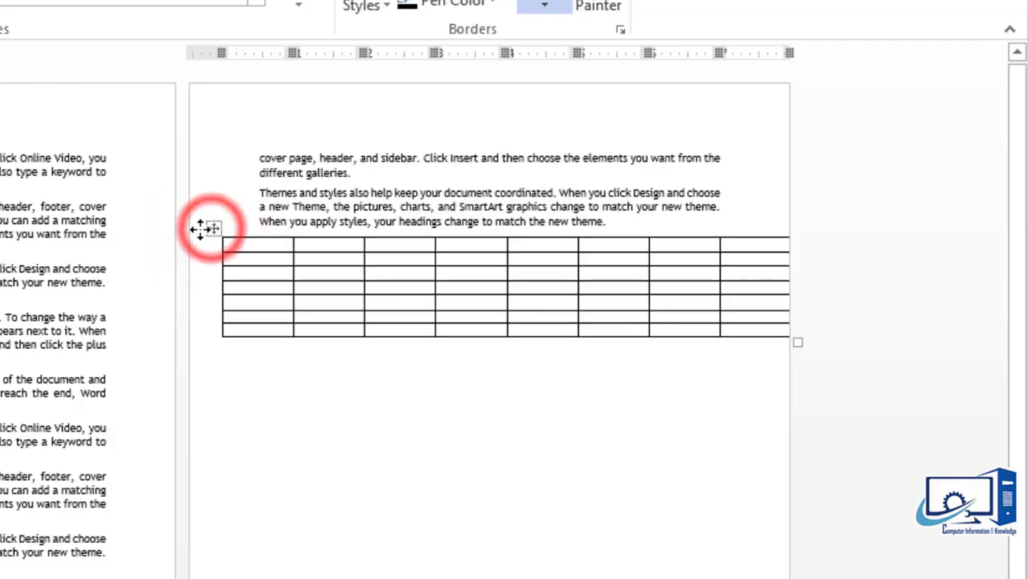
- Change the page orientation to Landscape to give the wide table more room
{"action": "left_click", "coordinate": [298, 413]}
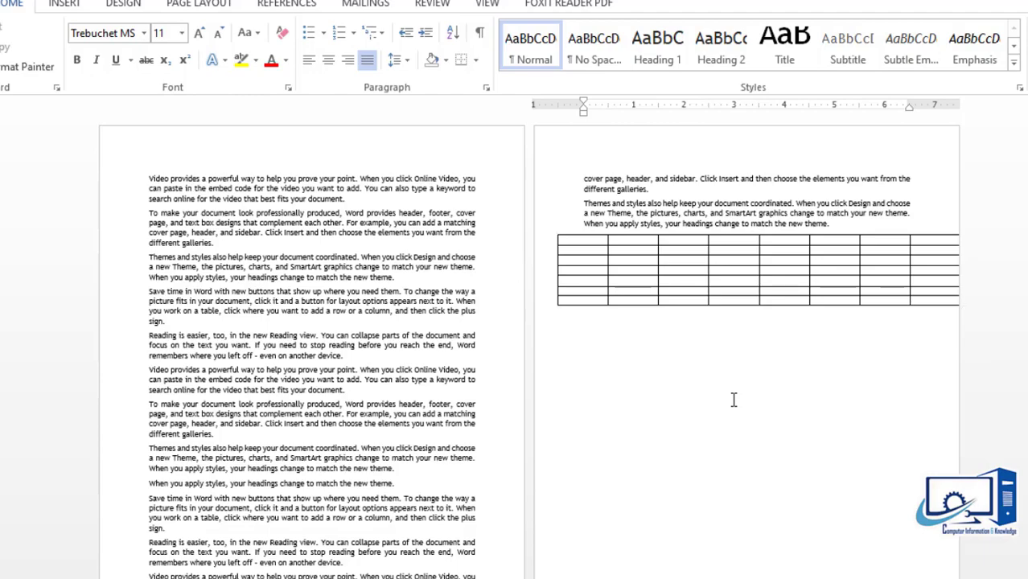
{"action": "left_click", "coordinate": [222, 6]}
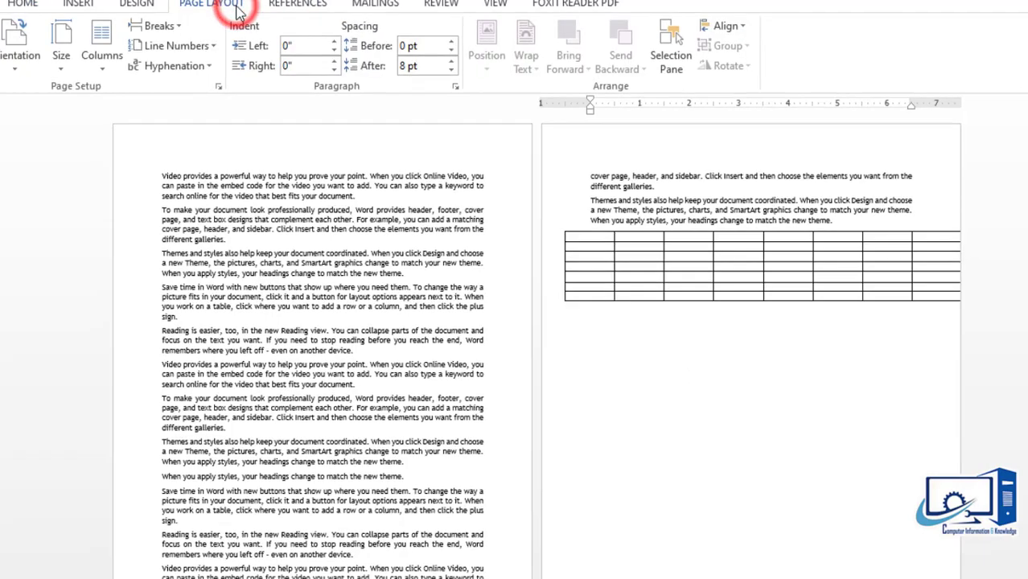
{"action": "left_click", "coordinate": [64, 42]}
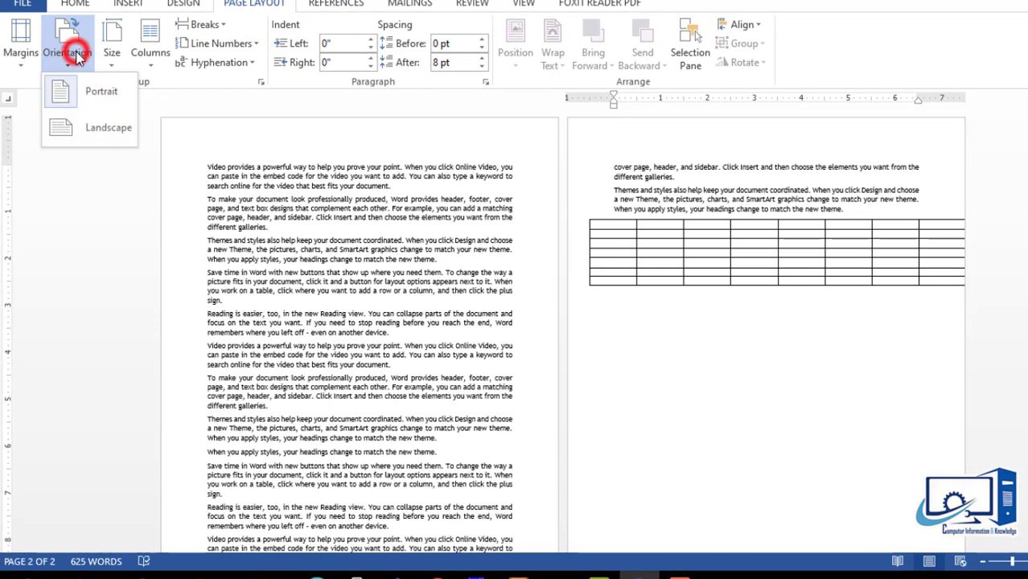
{"action": "left_click", "coordinate": [85, 134]}
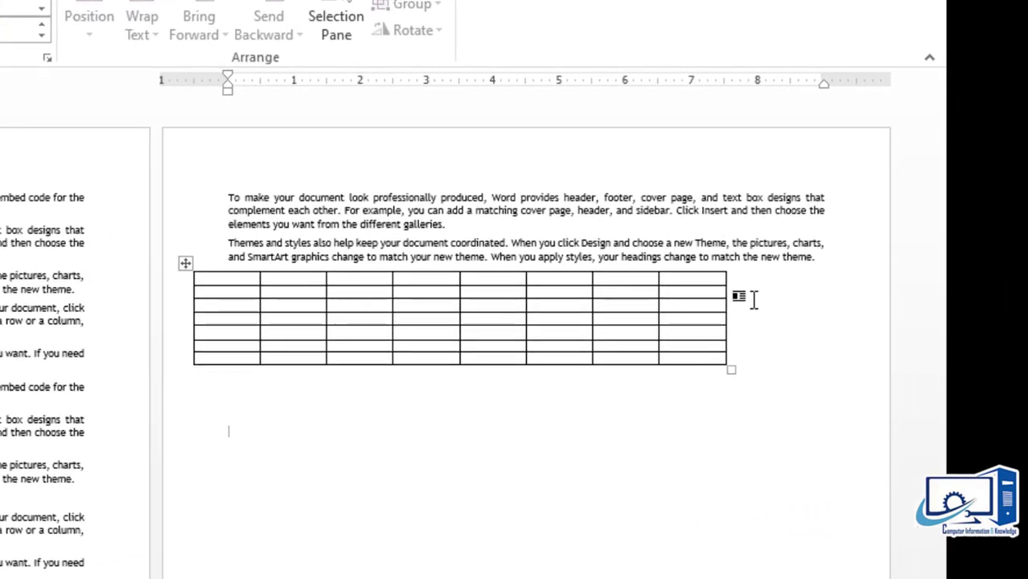
- Move the table below the paragraphs, line it up with the left margin, and widen it past the right margin
{"action": "left_click", "coordinate": [187, 262]}
{"action": "left_click_drag", "start_coordinate": [190, 262], "coordinate": [218, 275]}
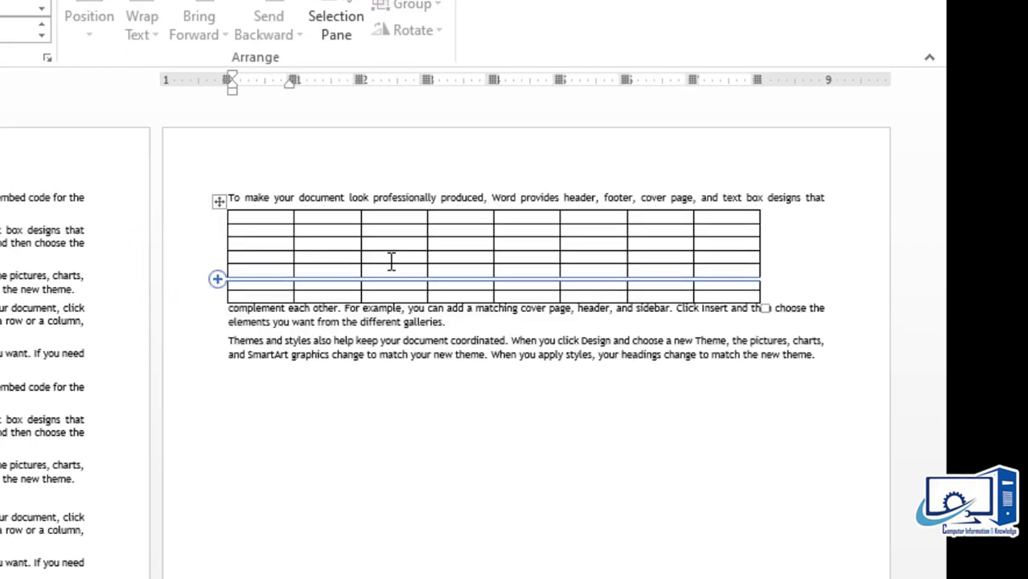
{"action": "left_click_drag", "start_coordinate": [218, 200], "coordinate": [209, 367]}
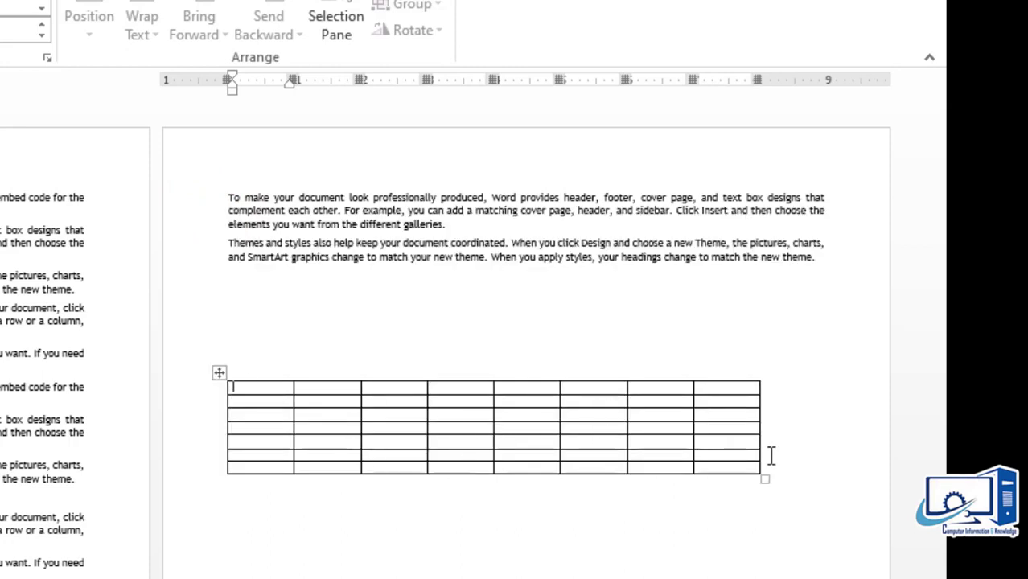
{"action": "left_click_drag", "start_coordinate": [769, 481], "coordinate": [853, 483]}
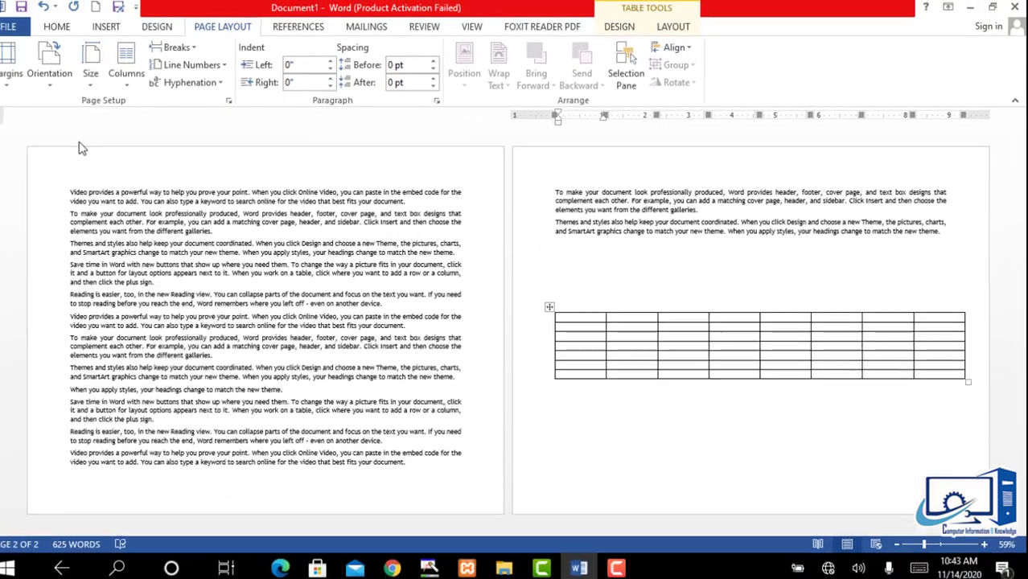
- Delete the table from page 2 and set the page orientation back to Portrait
{"action": "left_click", "coordinate": [557, 304]}
{"action": "key", "text": "BackSpace"}
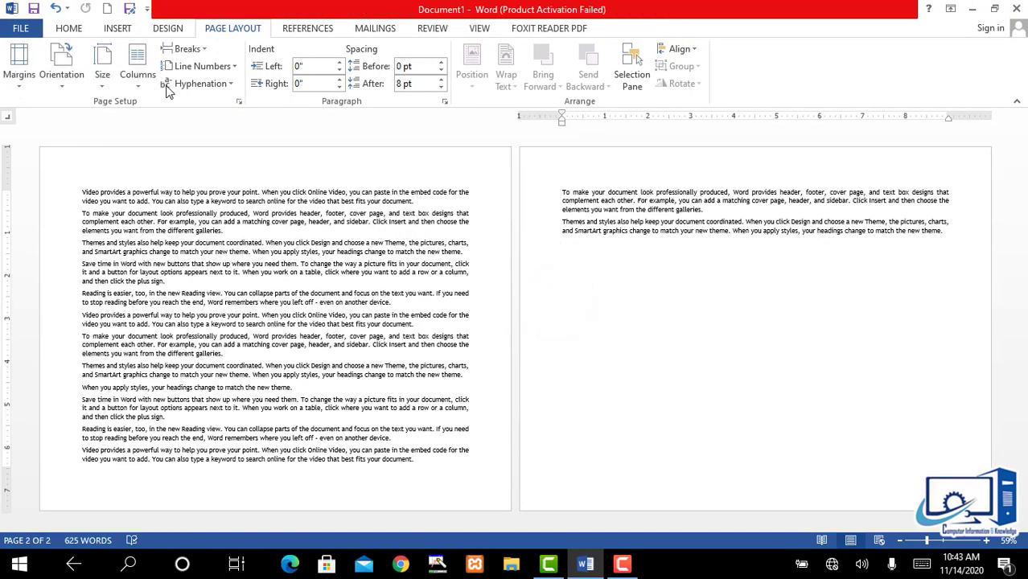
{"action": "left_click", "coordinate": [82, 78]}
{"action": "left_click", "coordinate": [83, 111]}
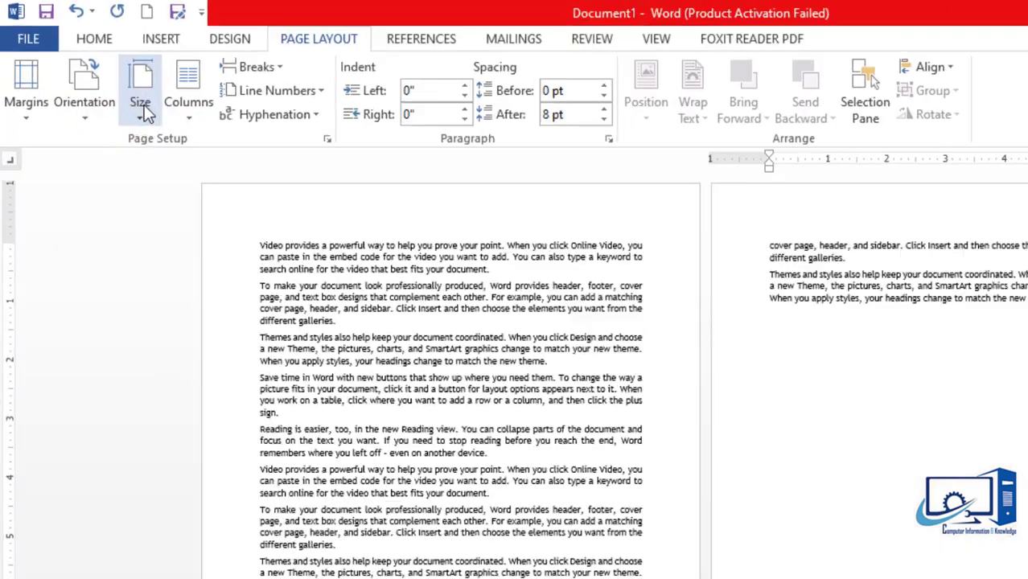
- Set the paper size to A4 (8.27" x 11.69"), switch to Letter for comparison, and return to A4
{"action": "left_click", "coordinate": [103, 76]}
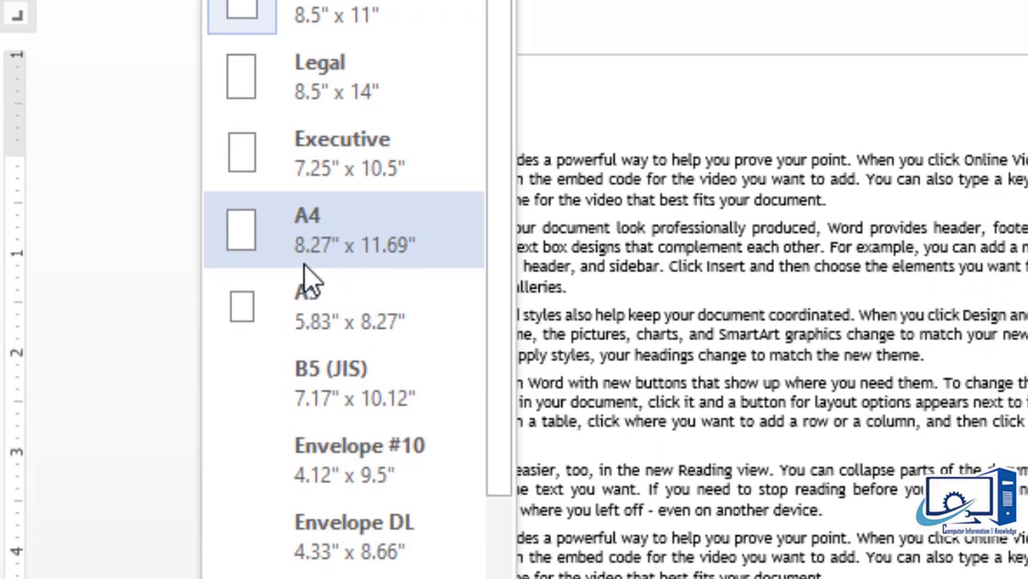
{"action": "left_click", "coordinate": [406, 254]}
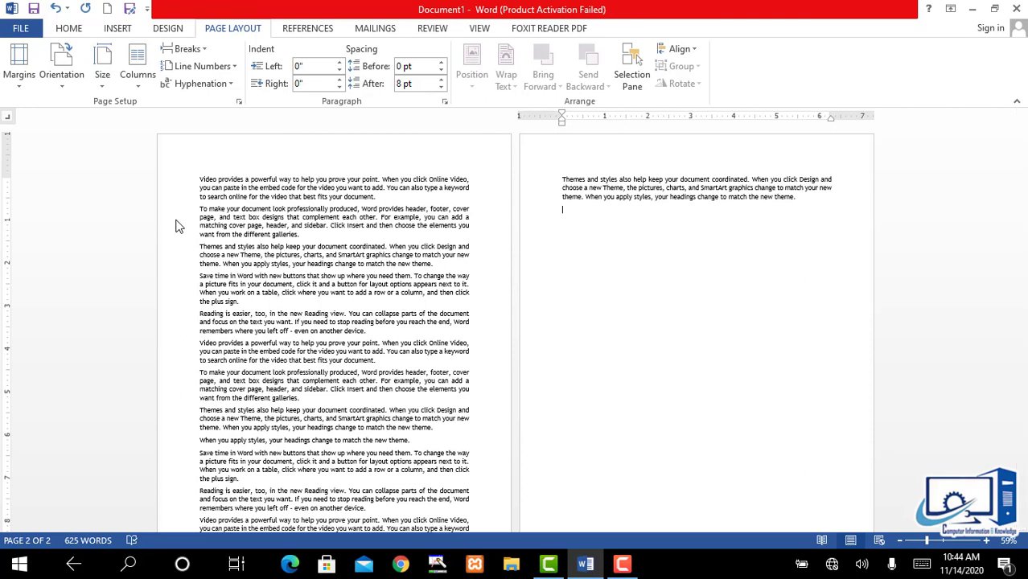
{"action": "left_click", "coordinate": [101, 56]}
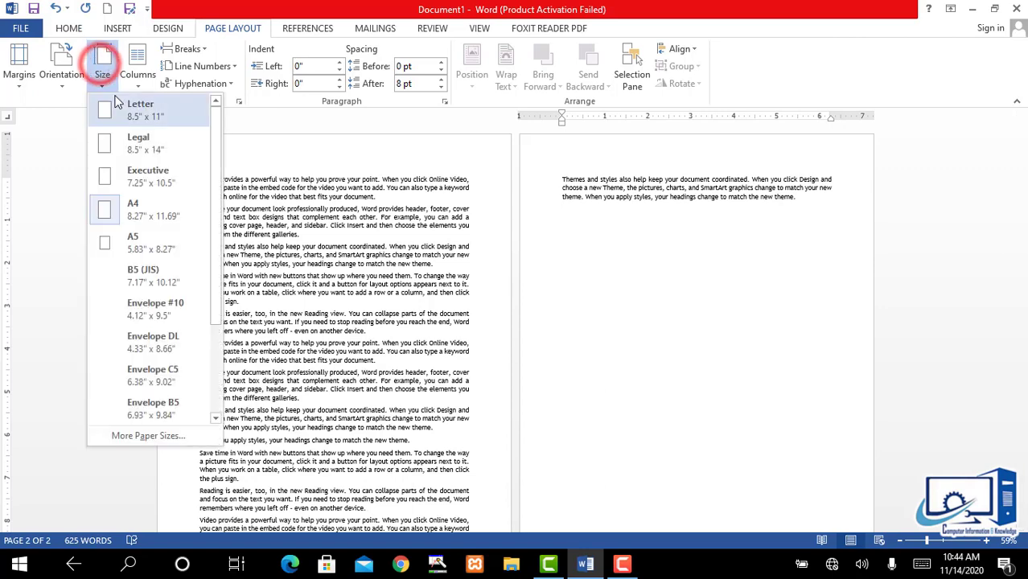
{"action": "left_click", "coordinate": [120, 105]}
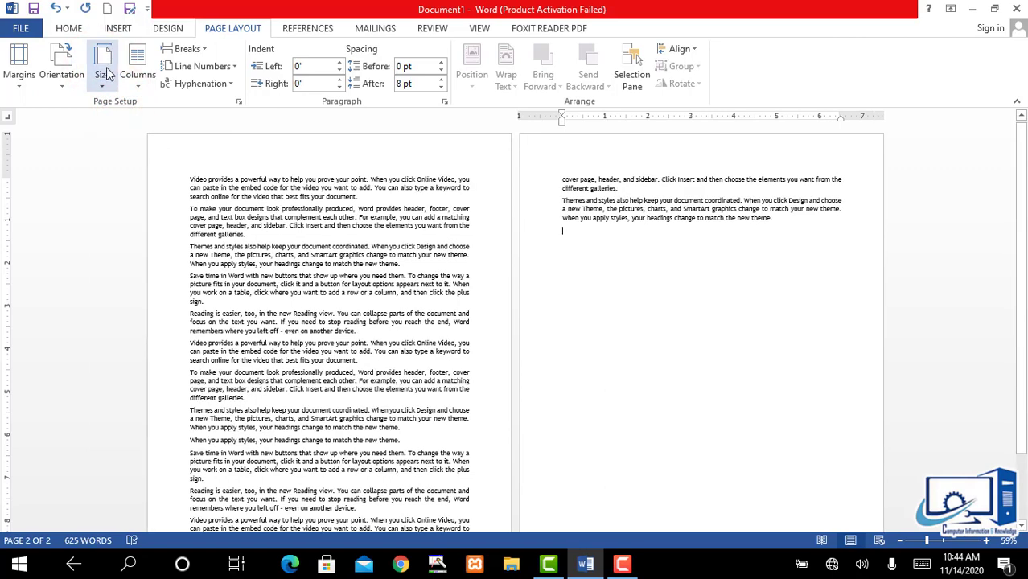
{"action": "left_click", "coordinate": [103, 71]}
{"action": "left_click", "coordinate": [133, 206]}
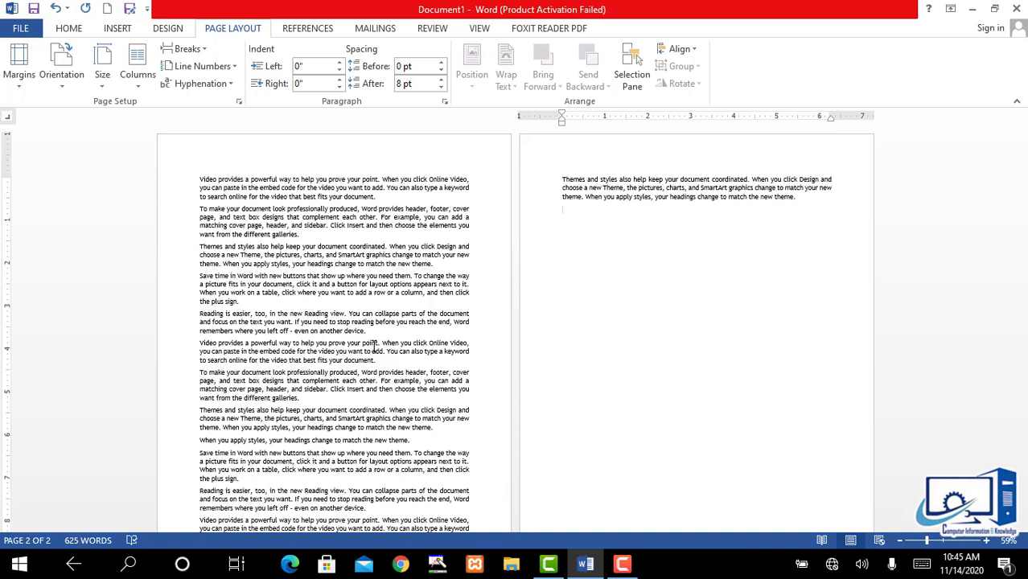
- Examine the remaining preset paper sizes and the detailed paper settings, leaving the document's A4 size as it is
{"action": "left_click", "coordinate": [102, 68]}
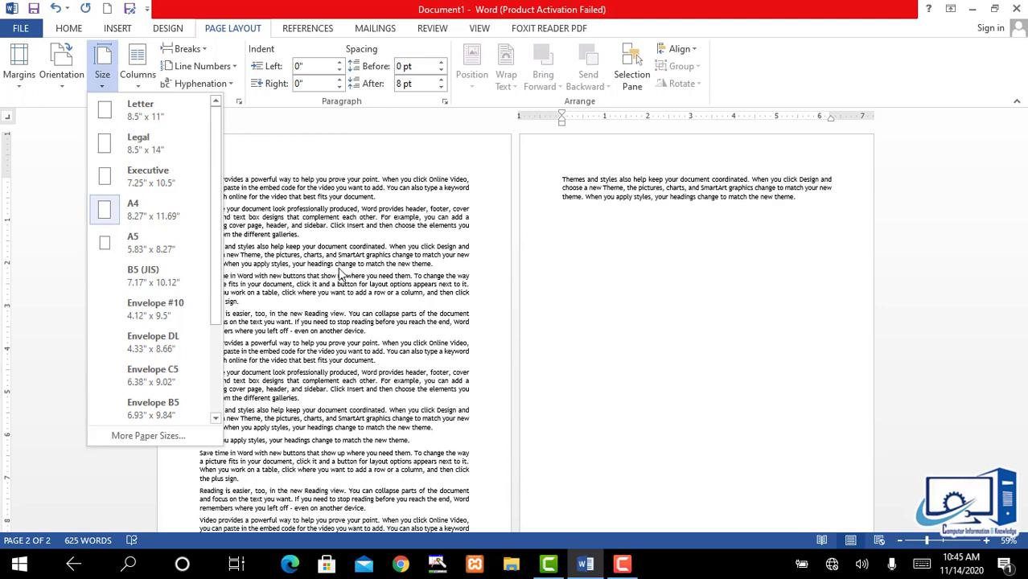
{"action": "left_click_drag", "start_coordinate": [217, 152], "coordinate": [226, 296]}
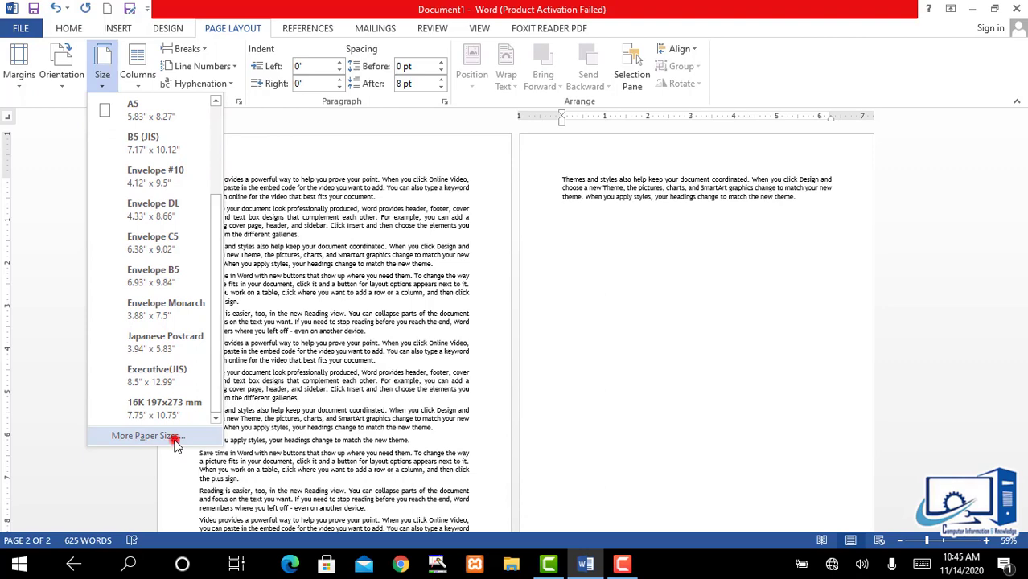
{"action": "left_click", "coordinate": [147, 436]}
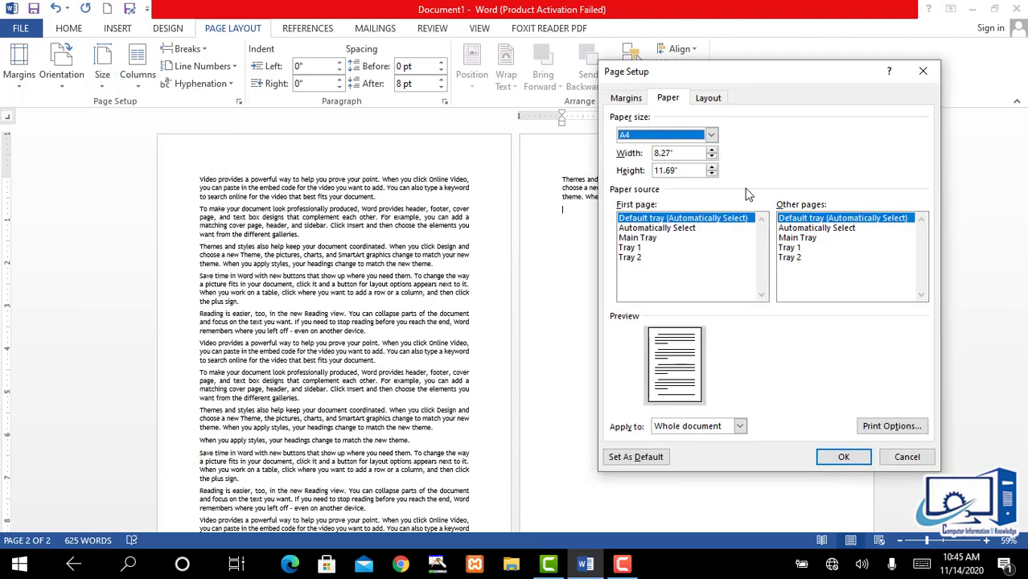
{"action": "left_click", "coordinate": [907, 456]}
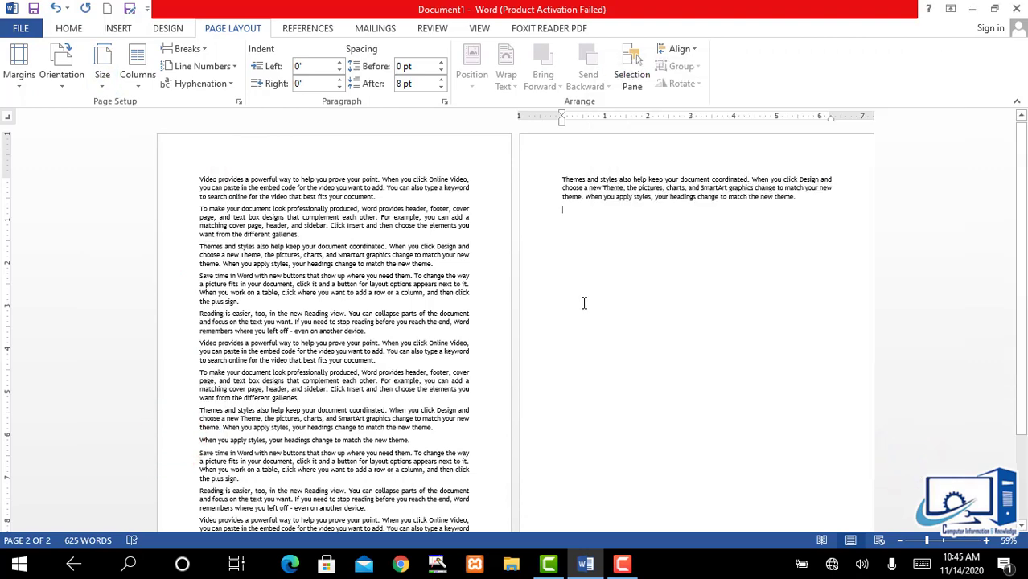
- Lay out the document text in two columns
{"action": "left_click", "coordinate": [1022, 271]}
{"action": "left_click", "coordinate": [208, 185]}
{"action": "key", "text": "ctrl+a"}
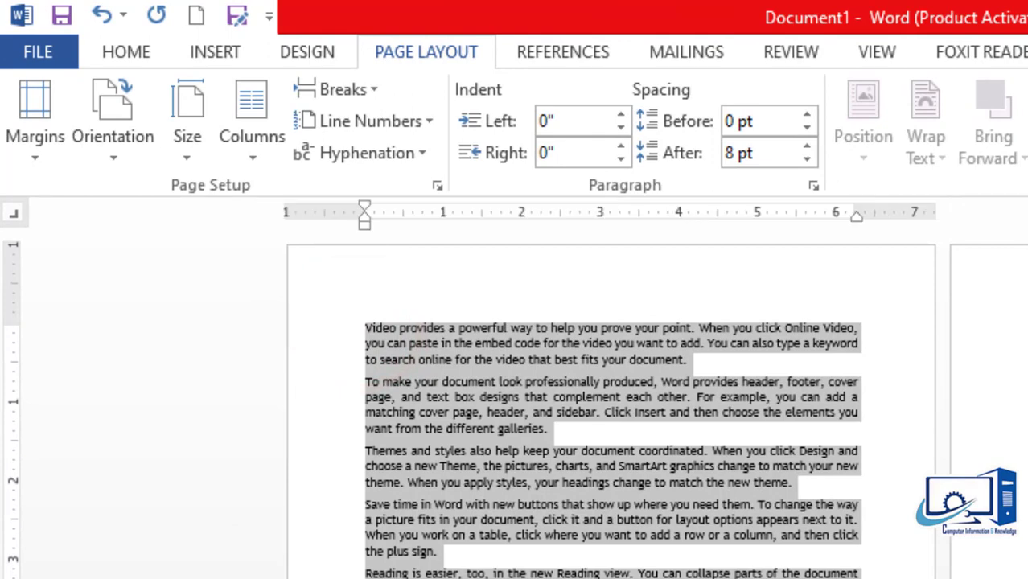
{"action": "left_click", "coordinate": [620, 548]}
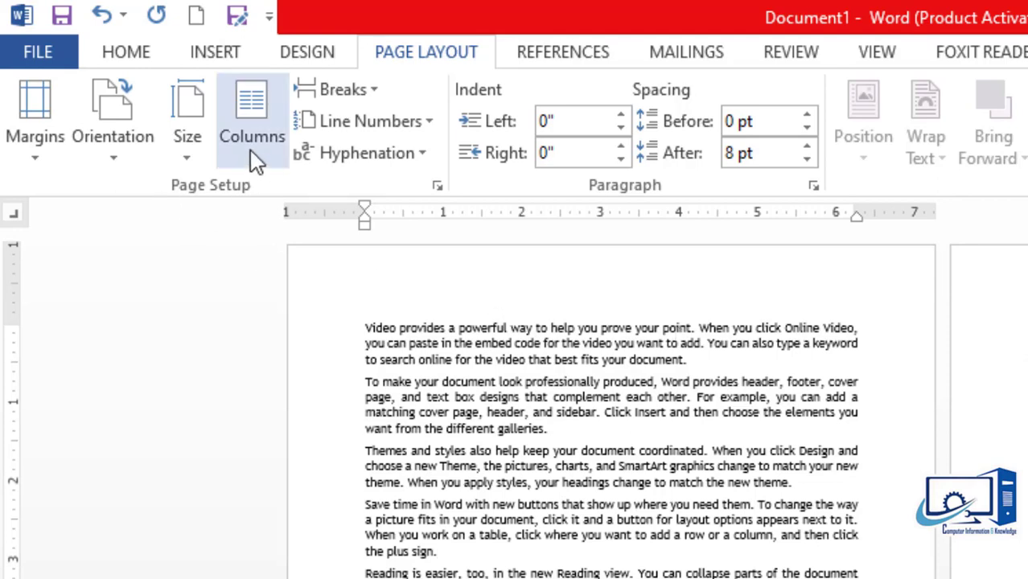
{"action": "left_click", "coordinate": [221, 120]}
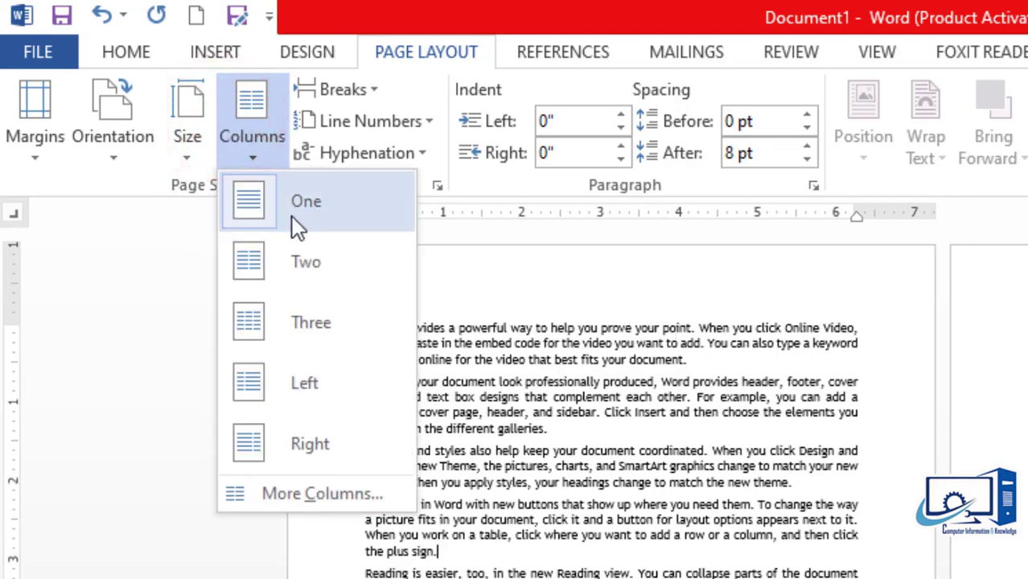
{"action": "left_click", "coordinate": [304, 272]}
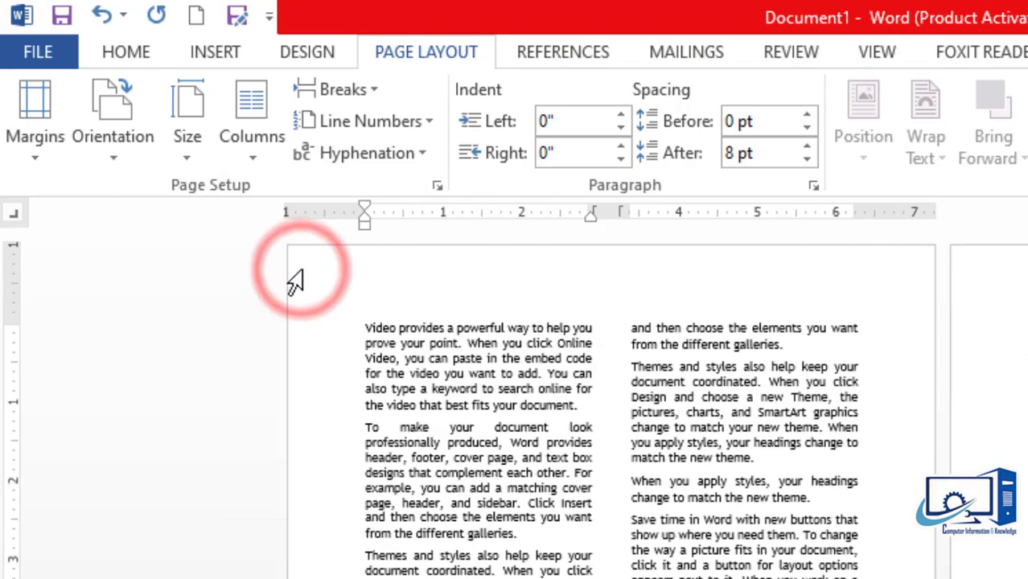
- Change the text layout to three columns, and switch it to the Left column preset
{"action": "left_click", "coordinate": [251, 133]}
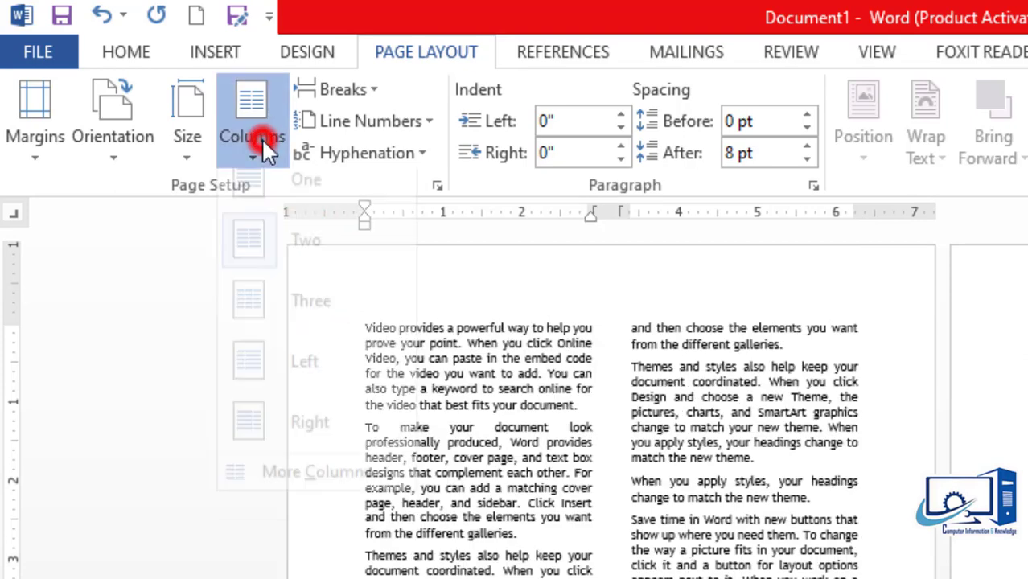
{"action": "left_click", "coordinate": [286, 342]}
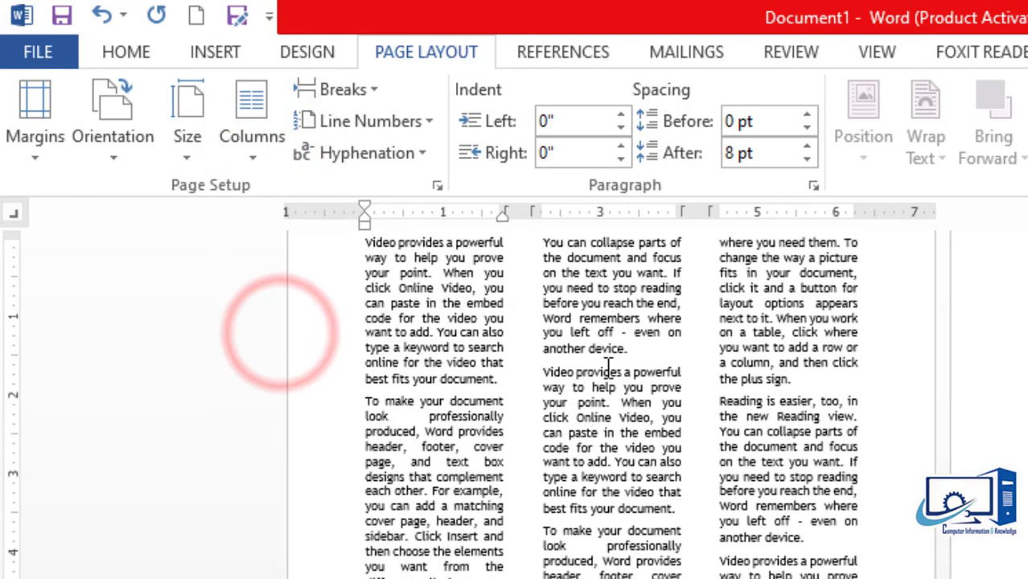
{"action": "left_click", "coordinate": [249, 153]}
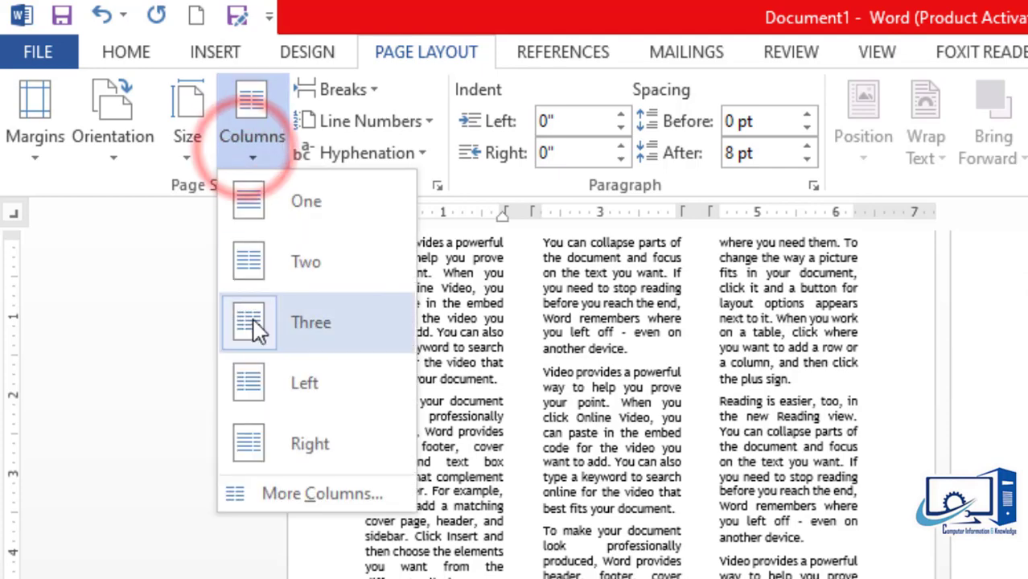
{"action": "left_click", "coordinate": [267, 382]}
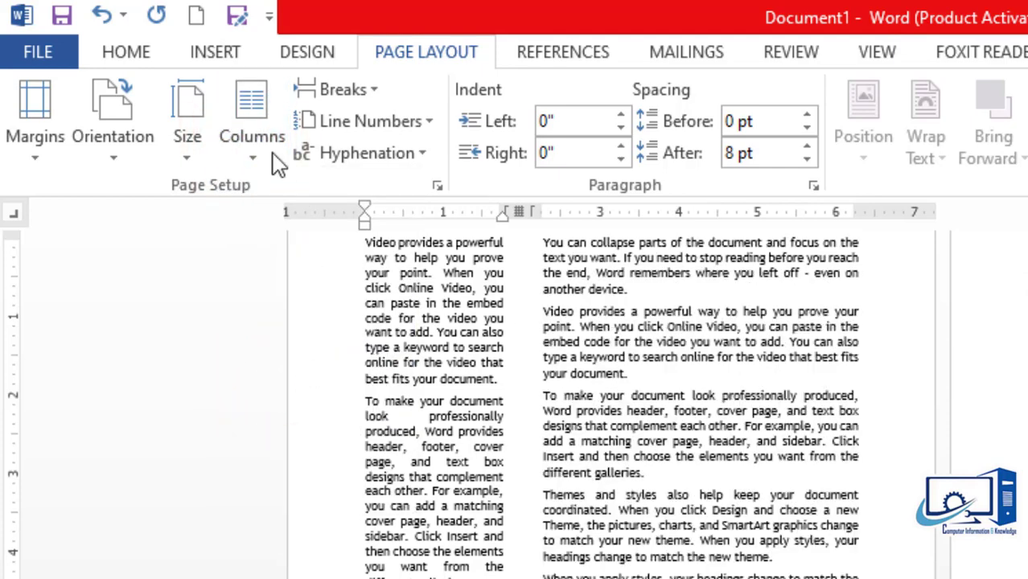
- Apply the Right column preset to the text, and return the layout to three columns
{"action": "left_click", "coordinate": [254, 142]}
{"action": "left_click", "coordinate": [300, 465]}
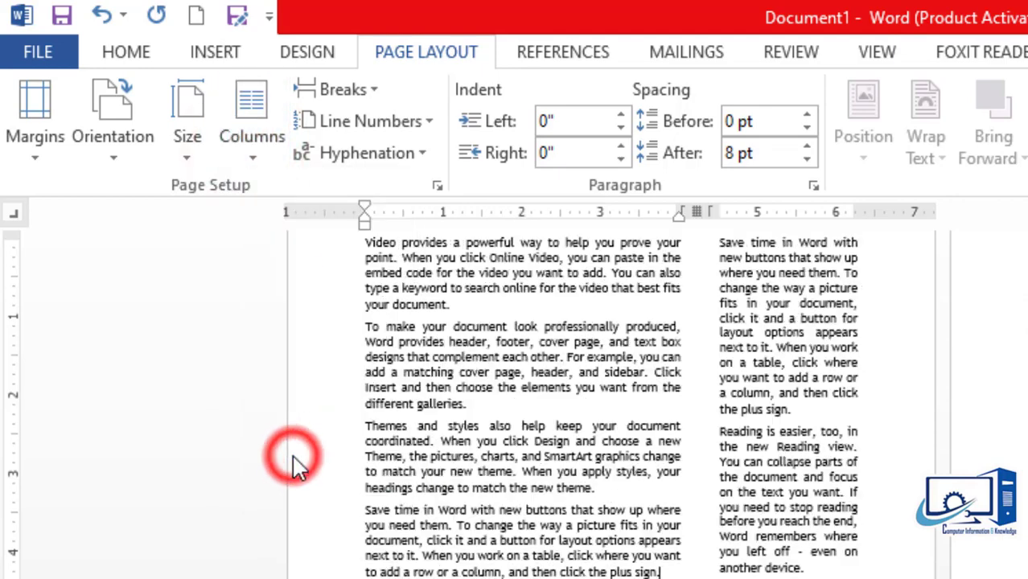
{"action": "left_click", "coordinate": [246, 157]}
{"action": "left_click", "coordinate": [295, 314]}
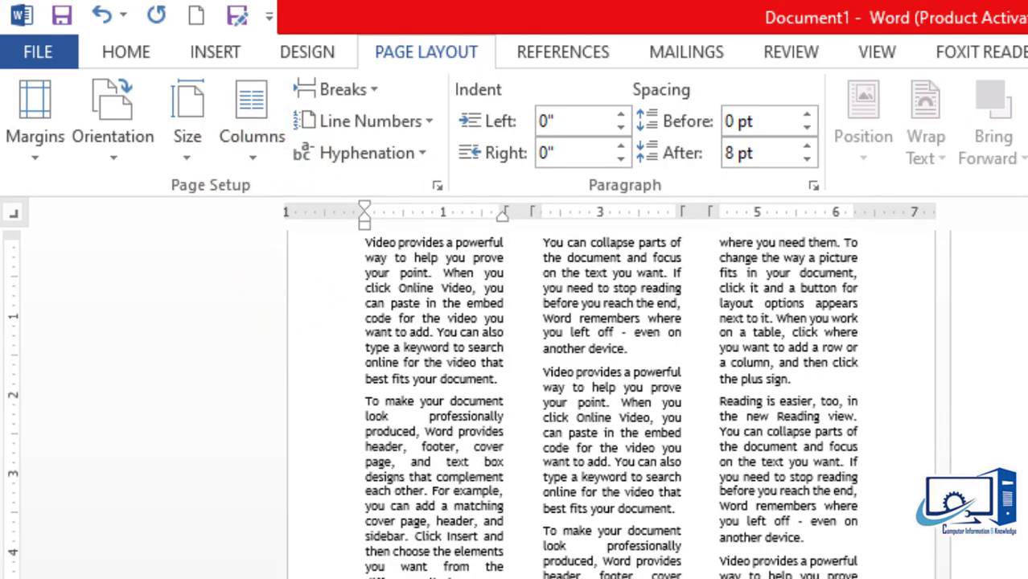
- Add a dividing line between the three text columns throughout the document
{"action": "scroll", "coordinate": [859, 487], "scroll_direction": "up", "scroll_amount": 2}
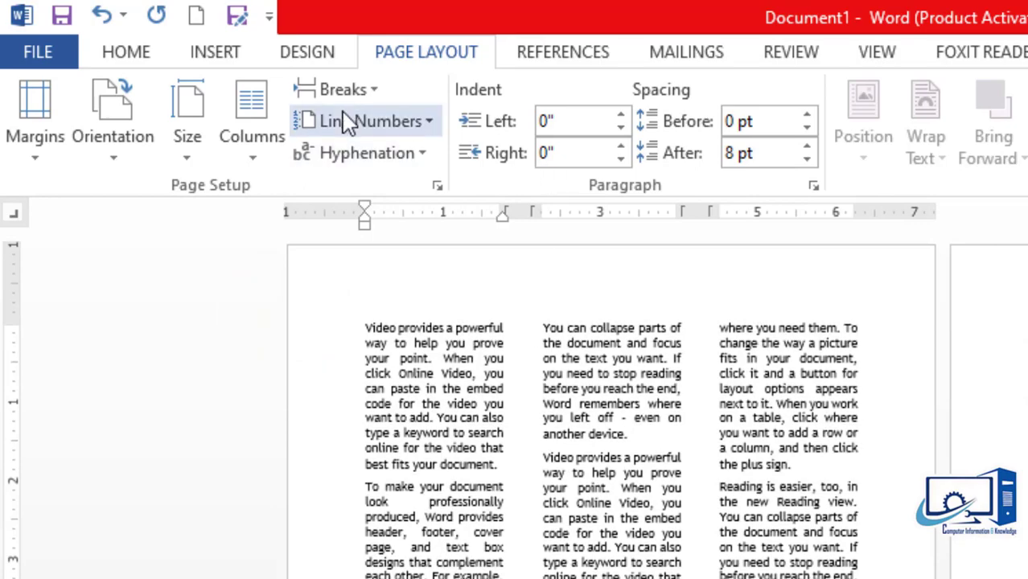
{"action": "left_click", "coordinate": [242, 129]}
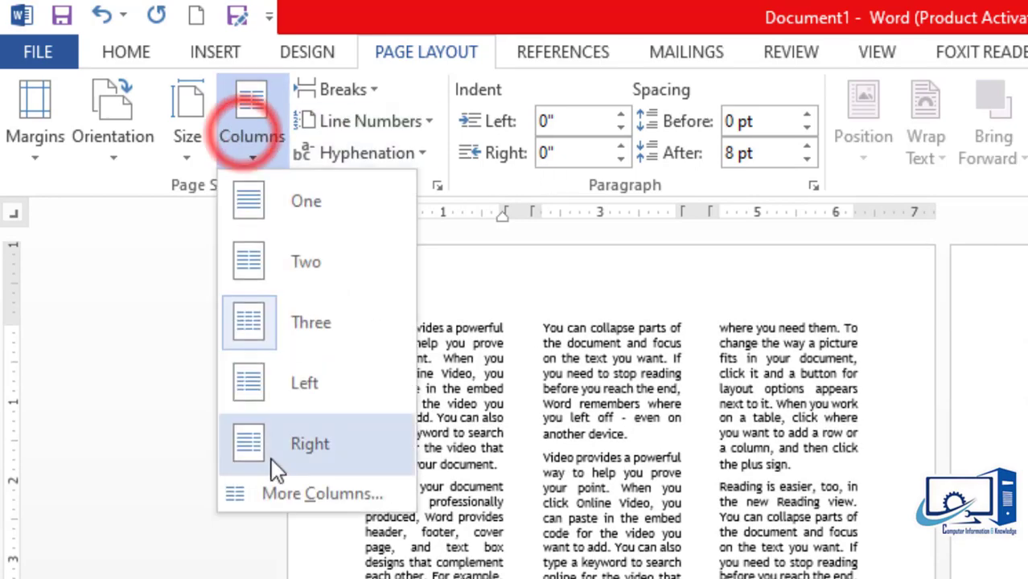
{"action": "left_click", "coordinate": [288, 507]}
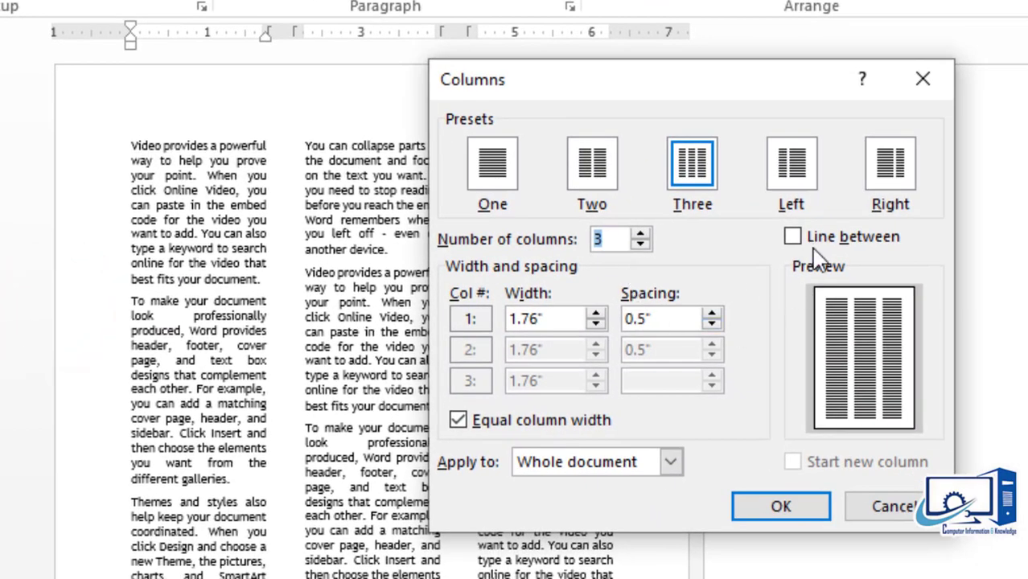
{"action": "left_click", "coordinate": [792, 237]}
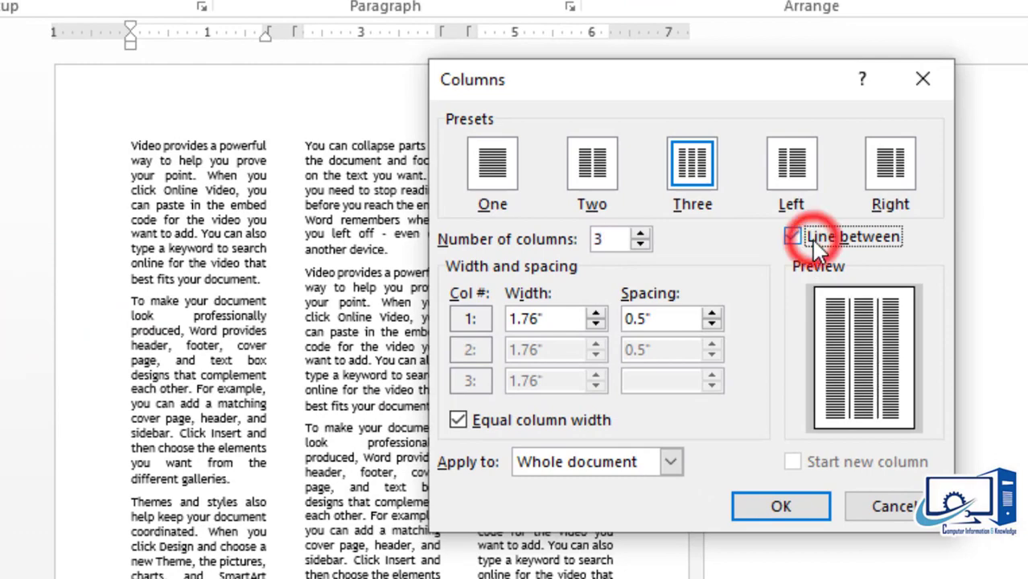
{"action": "left_click", "coordinate": [786, 519]}
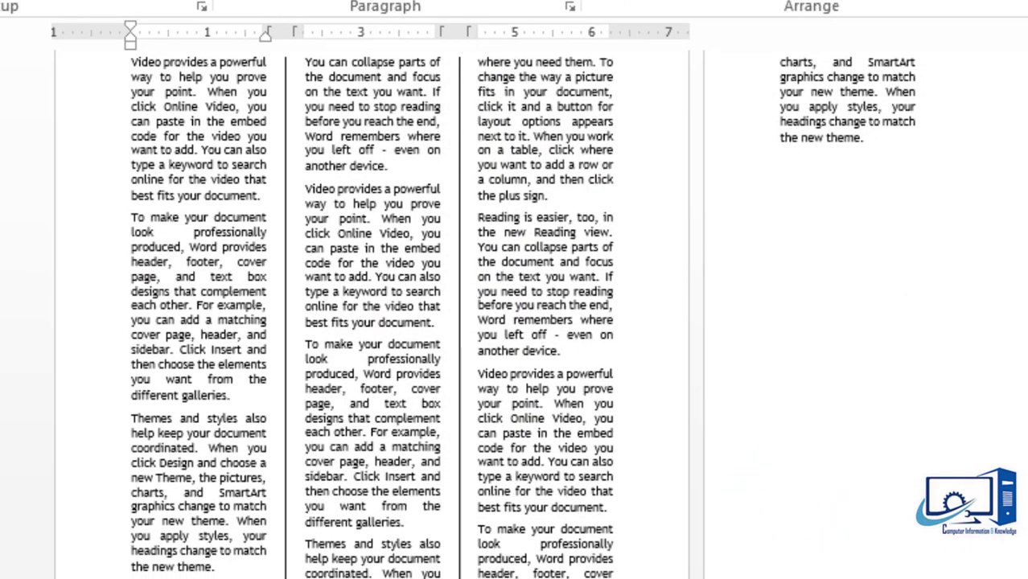
{"action": "scroll", "coordinate": [482, 313], "scroll_direction": "up", "scroll_amount": 2}
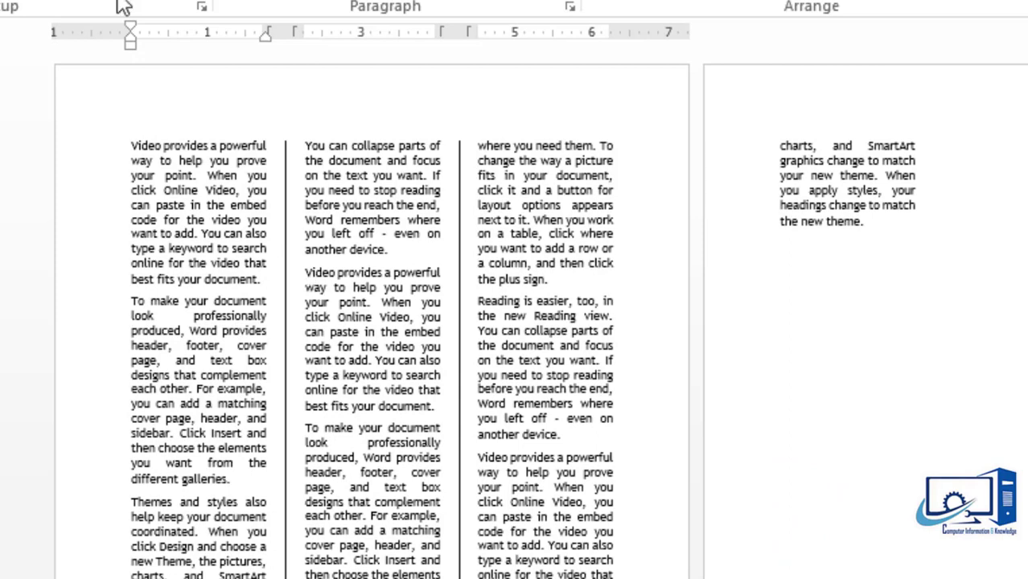
- Widen the spacing between the three equal-width columns to 1.1" for the whole document
{"action": "left_click", "coordinate": [24, 2]}
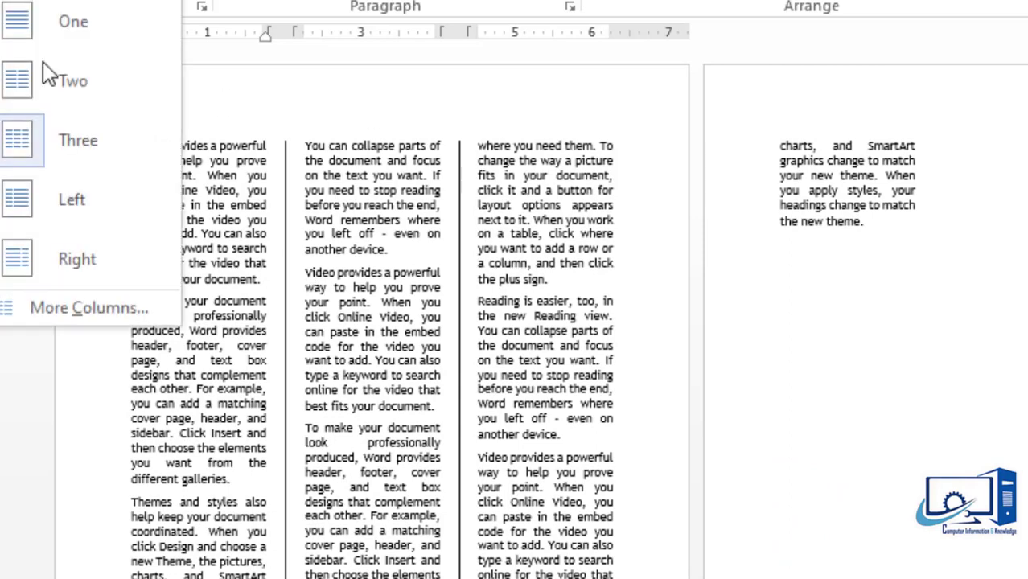
{"action": "left_click", "coordinate": [88, 305]}
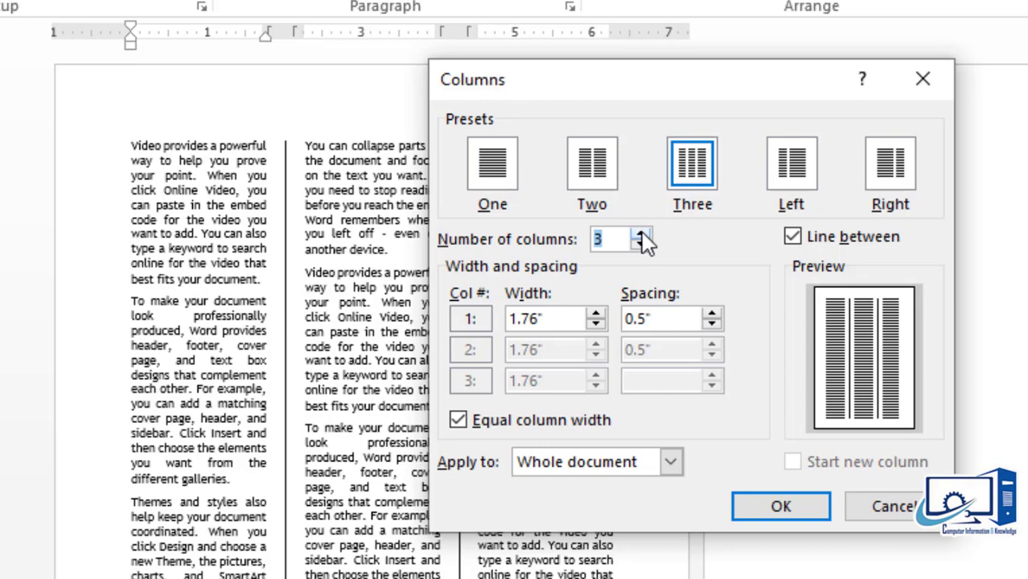
{"action": "left_click", "coordinate": [711, 315]}
{"action": "left_click", "coordinate": [712, 314]}
{"action": "left_click", "coordinate": [711, 314]}
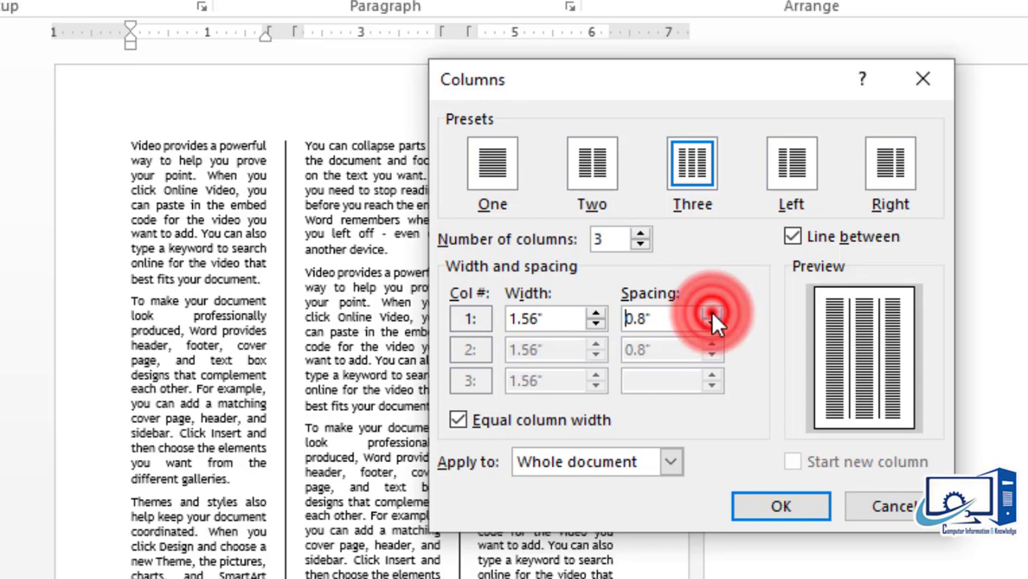
{"action": "left_click", "coordinate": [712, 314]}
{"action": "left_click", "coordinate": [711, 315]}
{"action": "left_click", "coordinate": [711, 315]}
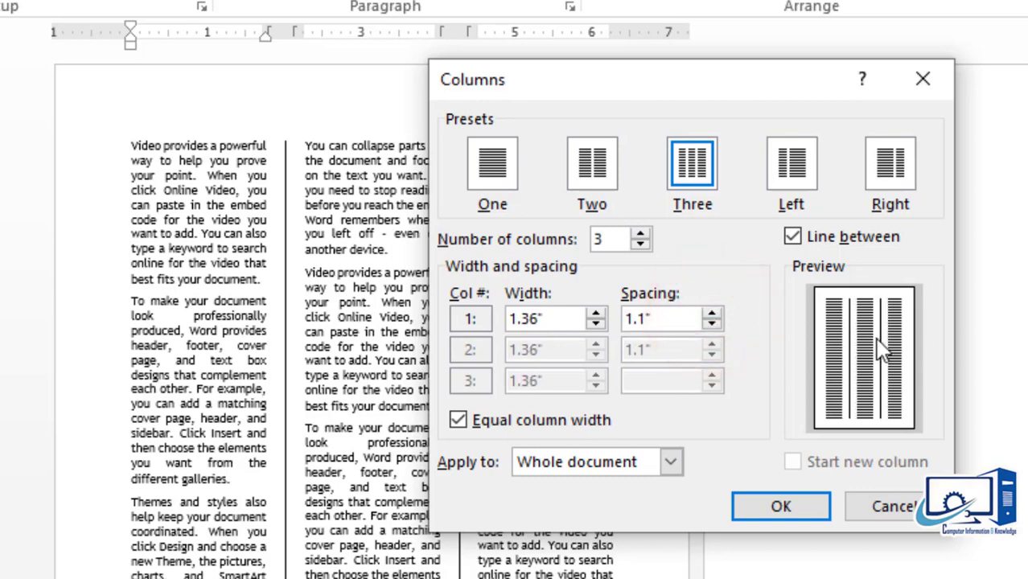
{"action": "left_click", "coordinate": [711, 312]}
{"action": "left_click", "coordinate": [711, 313]}
{"action": "left_click", "coordinate": [711, 312]}
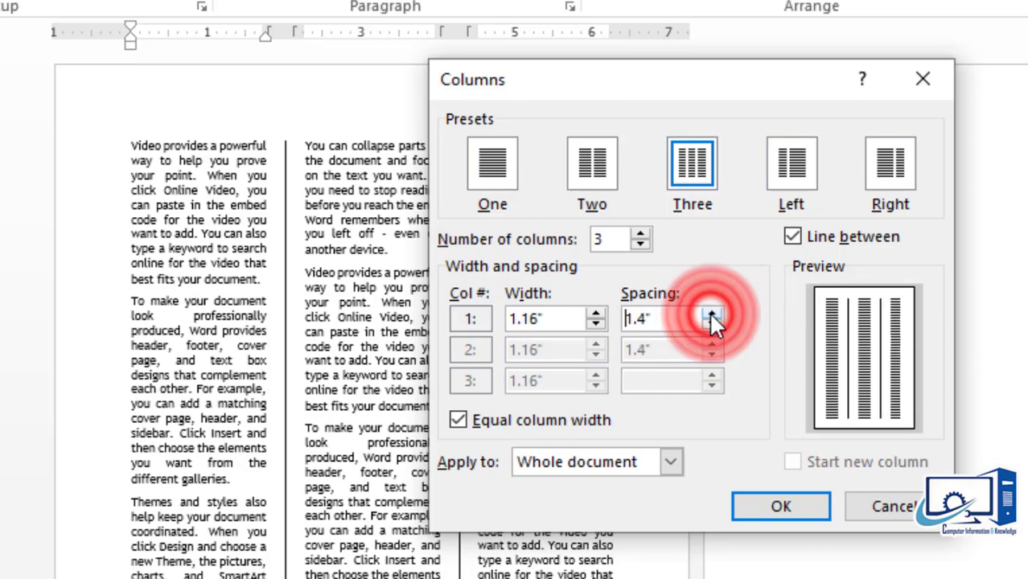
{"action": "left_click", "coordinate": [712, 325]}
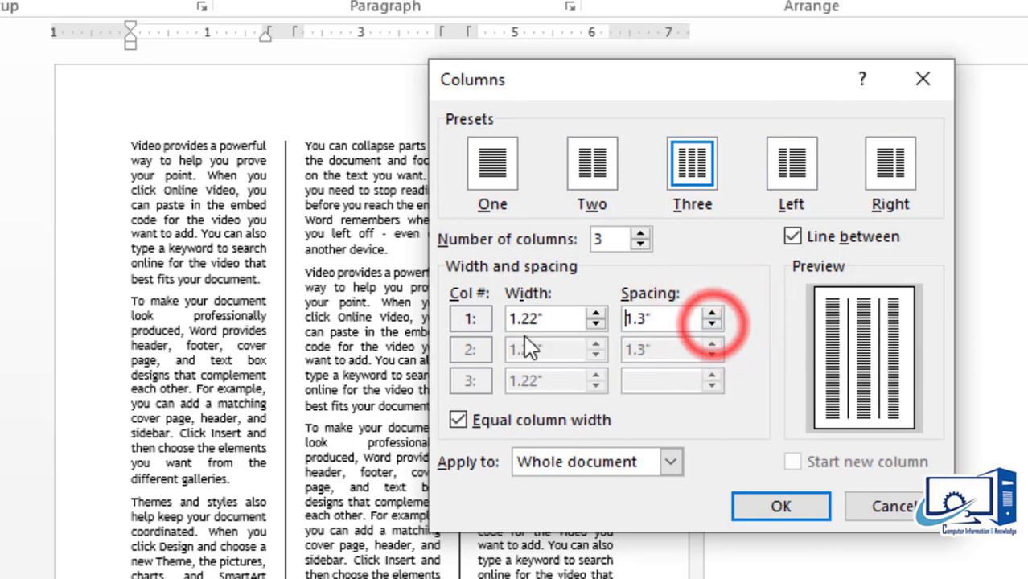
{"action": "left_click", "coordinate": [712, 325]}
{"action": "left_click", "coordinate": [712, 325]}
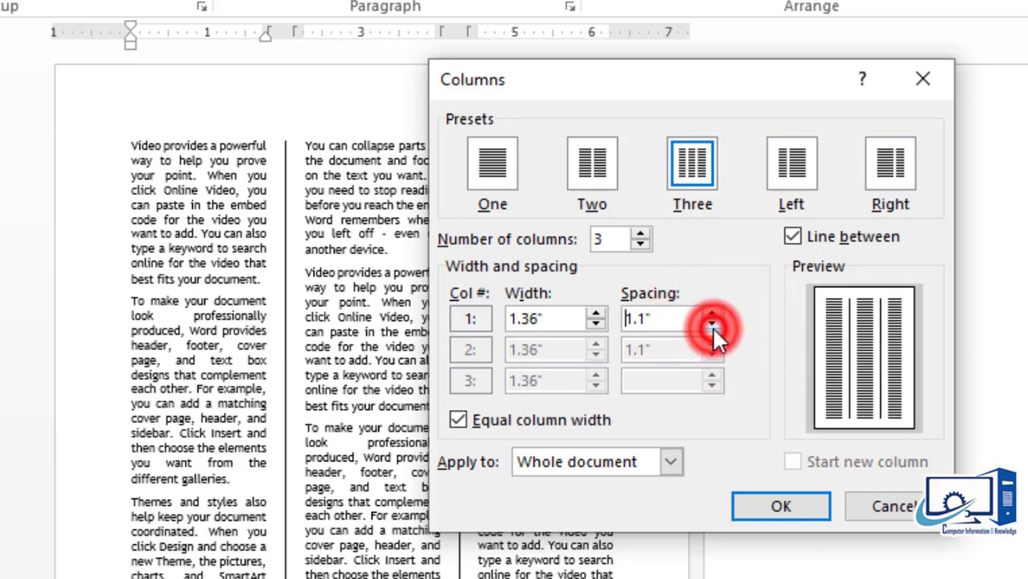
{"action": "left_click", "coordinate": [791, 507]}
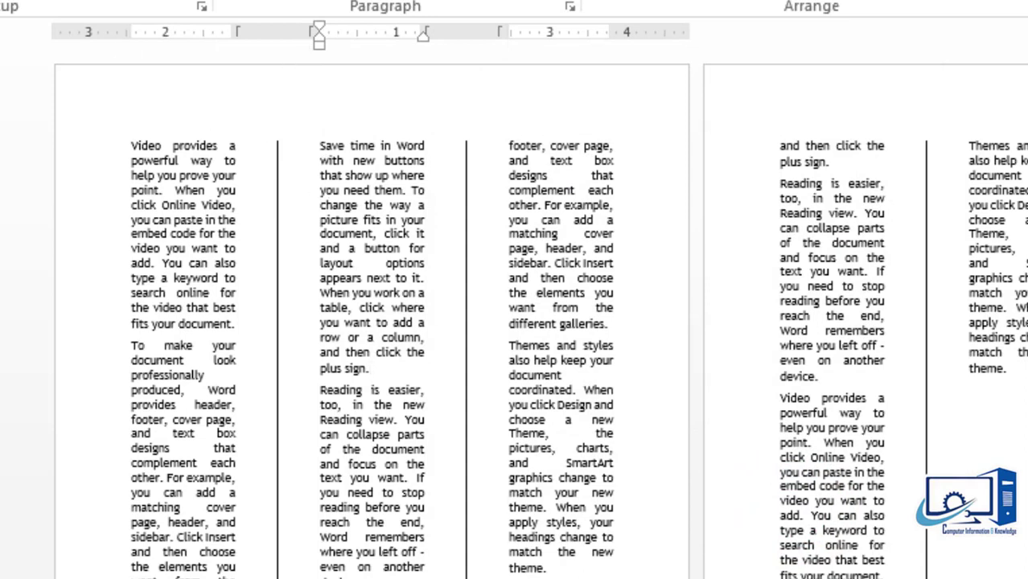
- Reduce the spacing between the columns by one increment and apply it to the whole document
{"action": "left_click", "coordinate": [84, 311]}
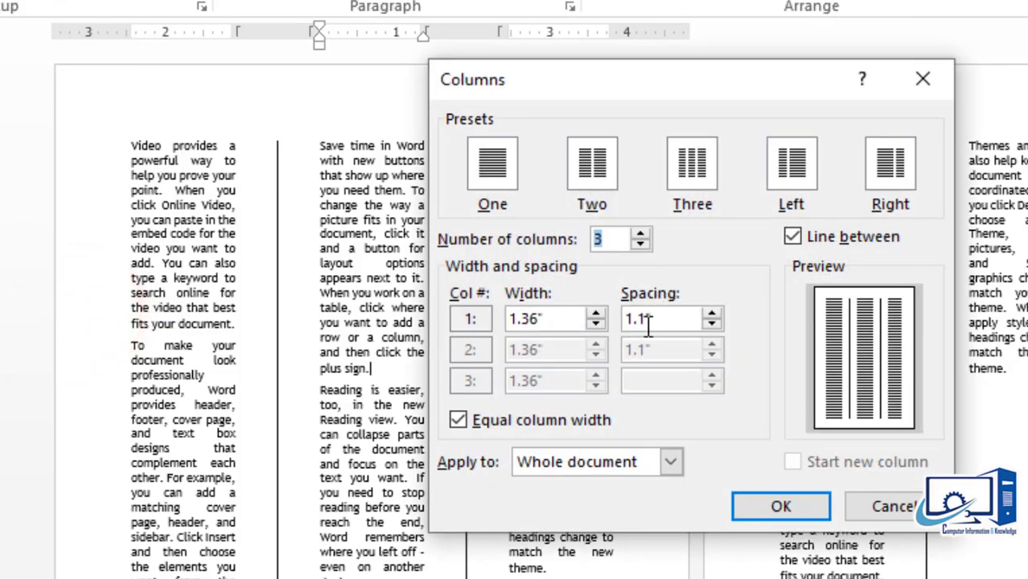
{"action": "left_click", "coordinate": [711, 325]}
{"action": "left_click", "coordinate": [753, 503]}
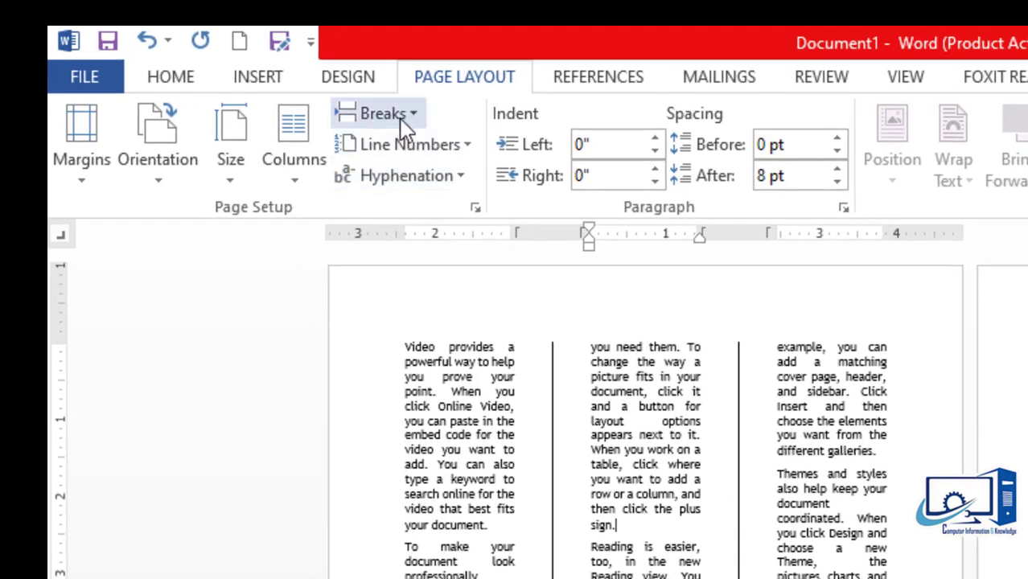
- Examine the page and section break types, the page break insertion command and the line numbering options
{"action": "left_click", "coordinate": [403, 118]}
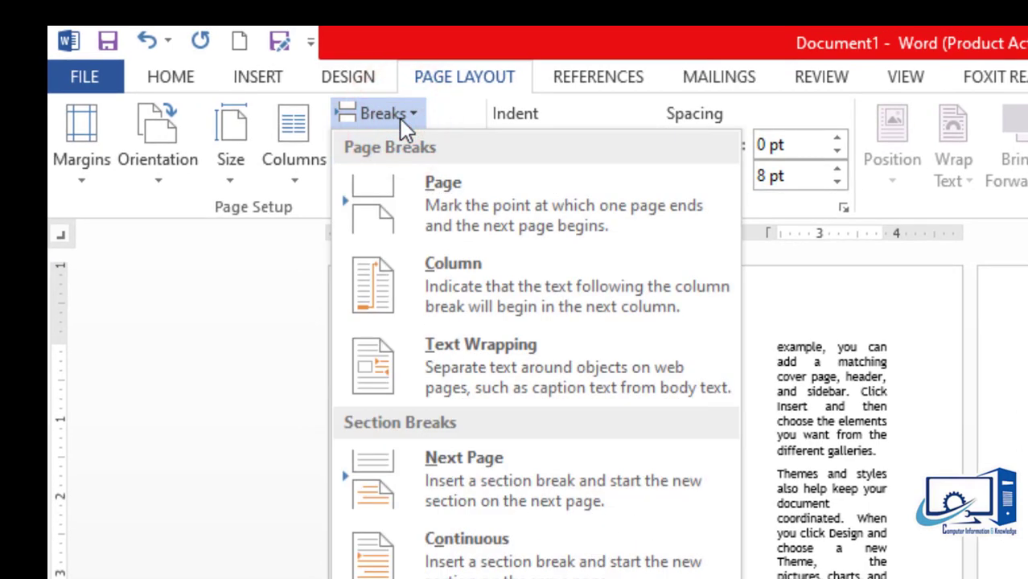
{"action": "left_click", "coordinate": [397, 115]}
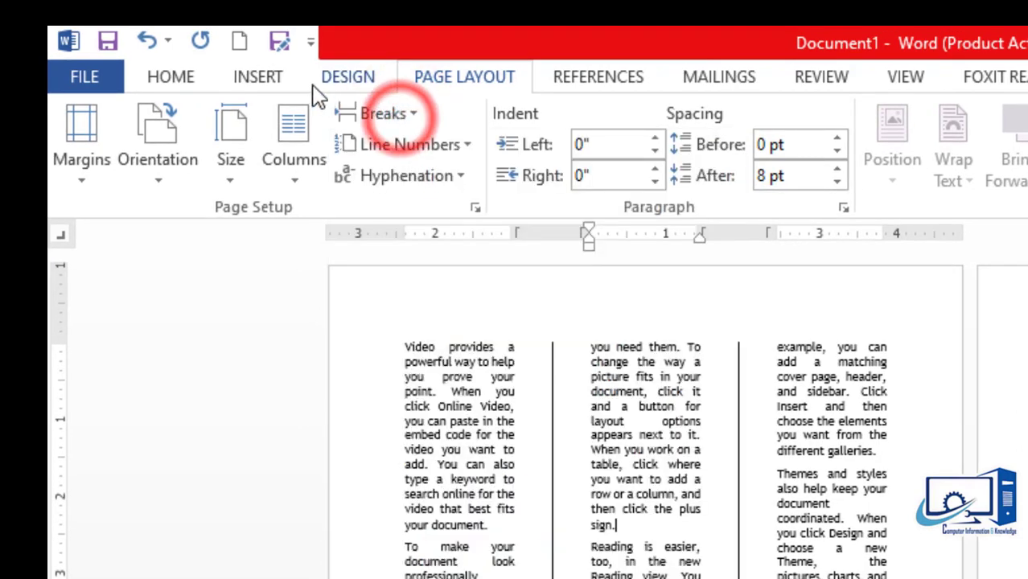
{"action": "left_click", "coordinate": [265, 79]}
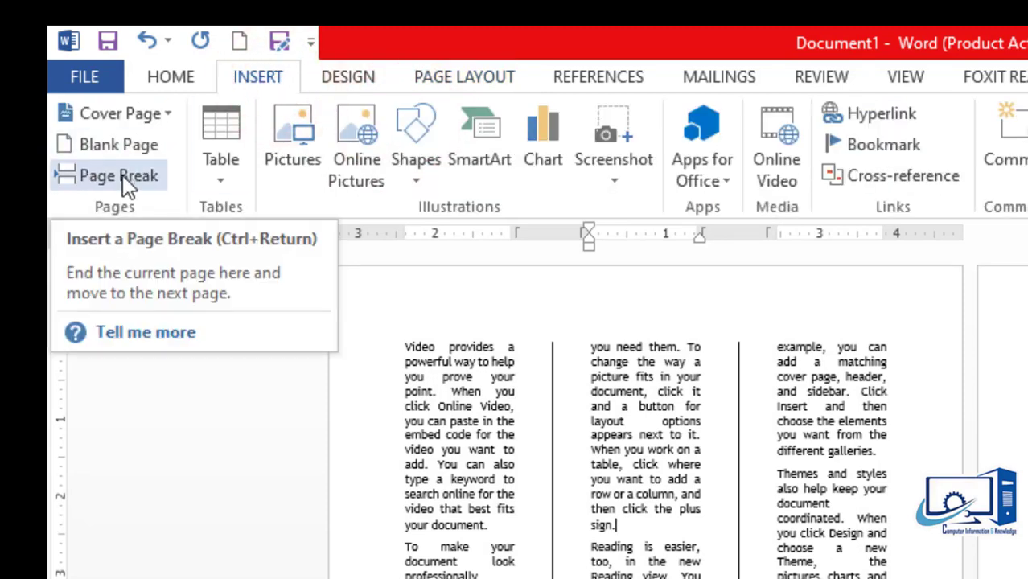
{"action": "left_click", "coordinate": [487, 92]}
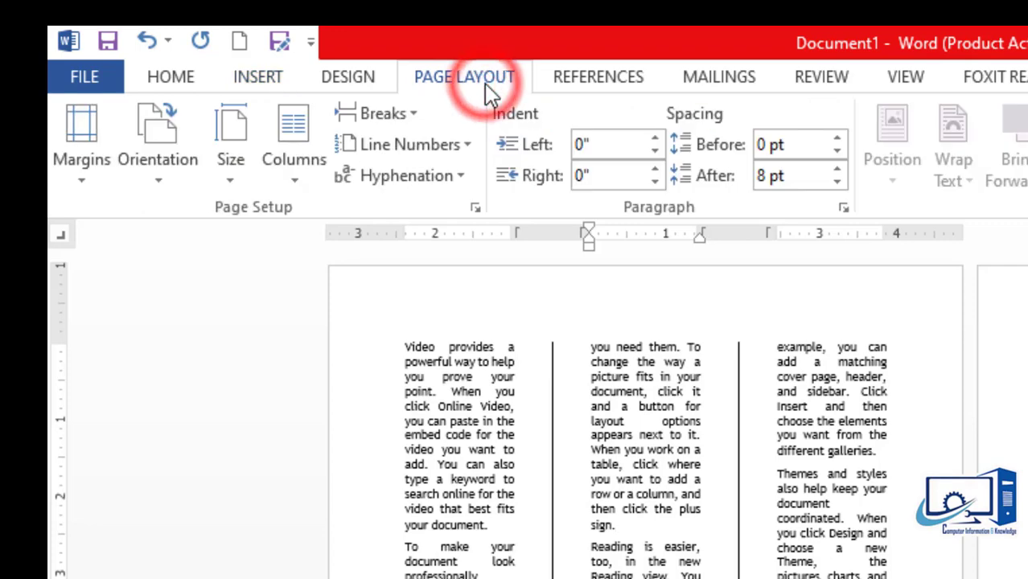
{"action": "left_click", "coordinate": [393, 115]}
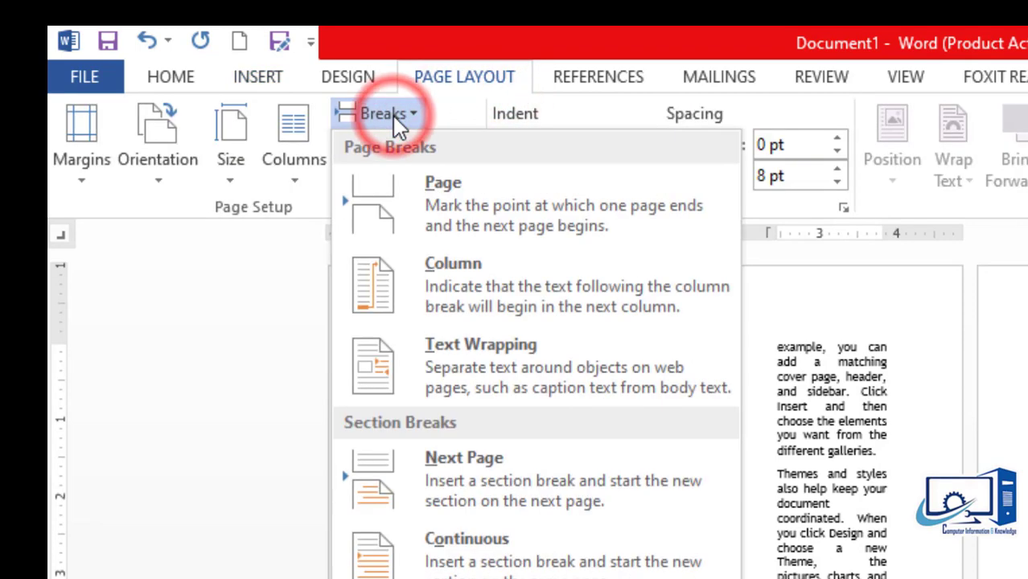
{"action": "left_click", "coordinate": [392, 117]}
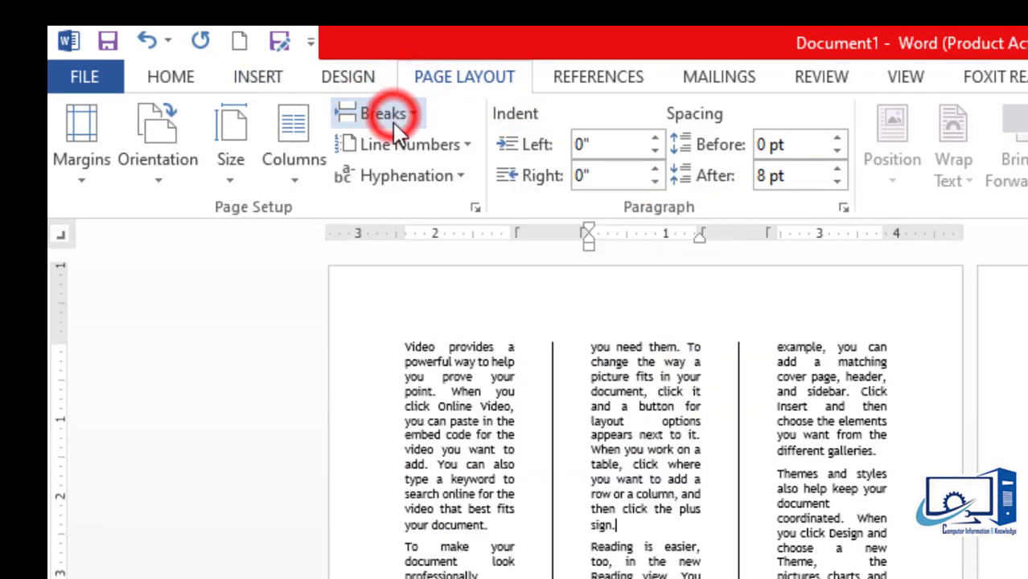
{"action": "left_click", "coordinate": [448, 147]}
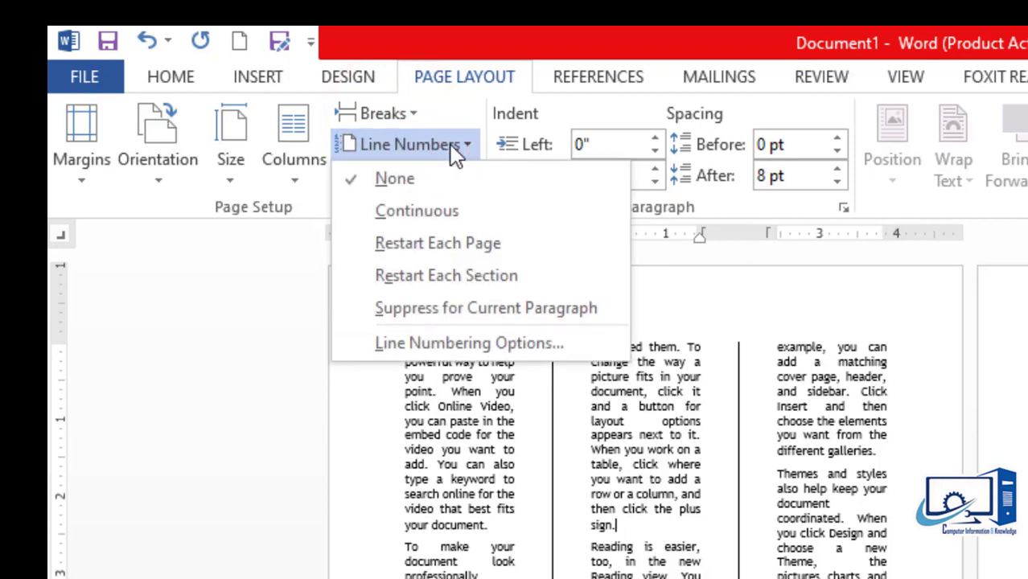
{"action": "left_click", "coordinate": [570, 577]}
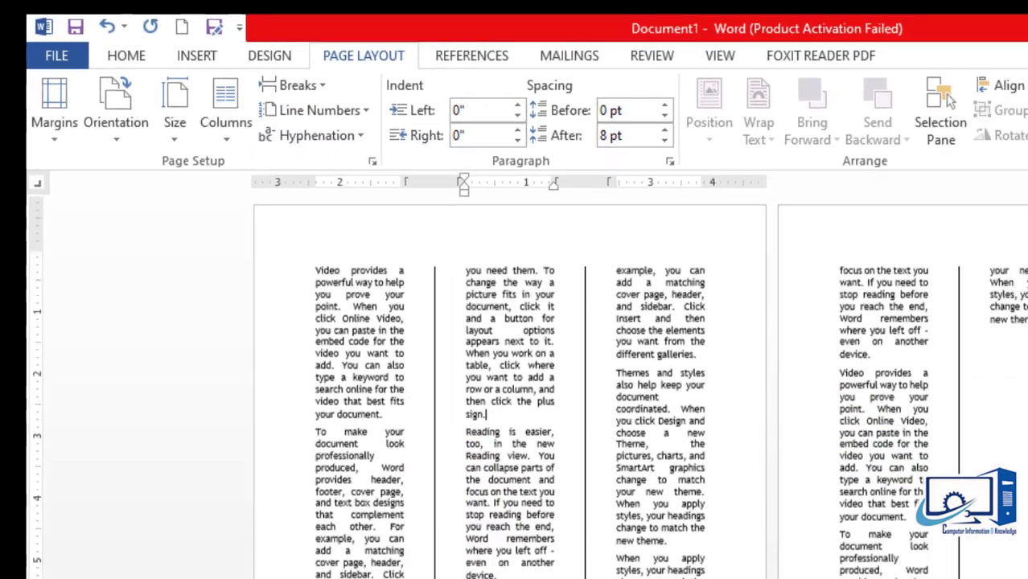
- Start a new blank document and generate five paragraphs of sample text with =rand(5)
{"action": "left_click_drag", "start_coordinate": [1020, 208], "coordinate": [1027, 389]}
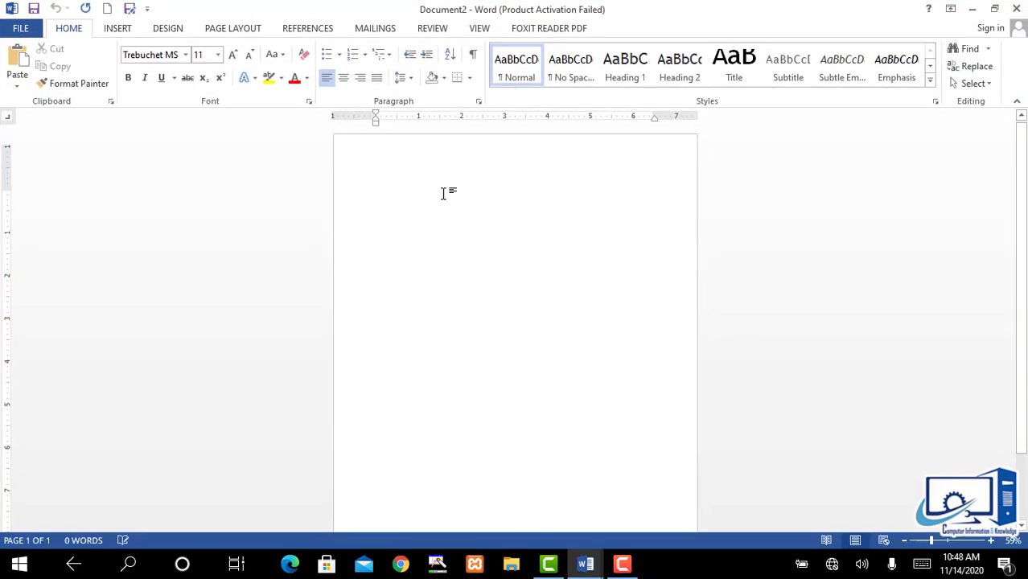
{"action": "type", "text": "=ra"}
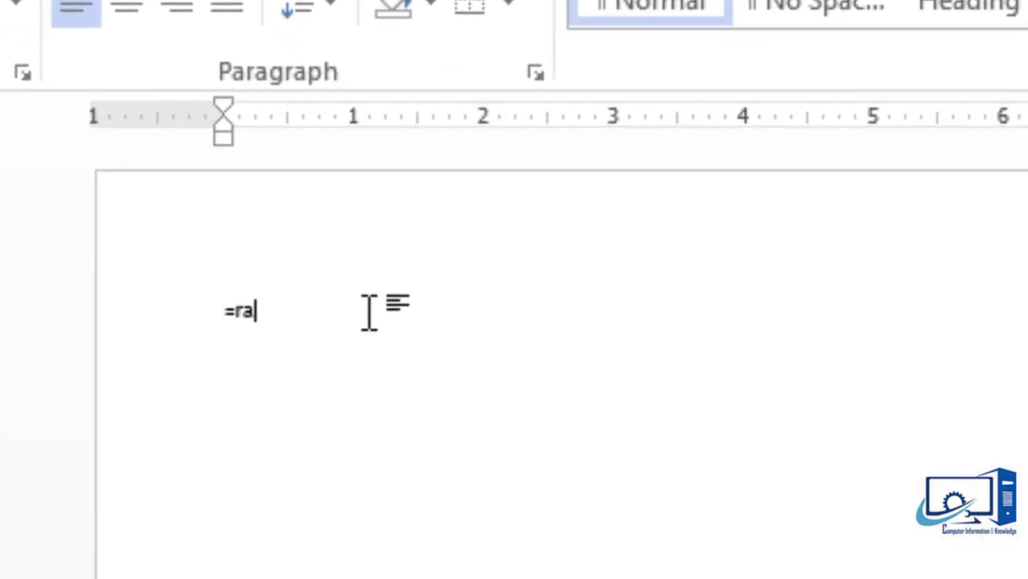
{"action": "type", "text": "nd("}
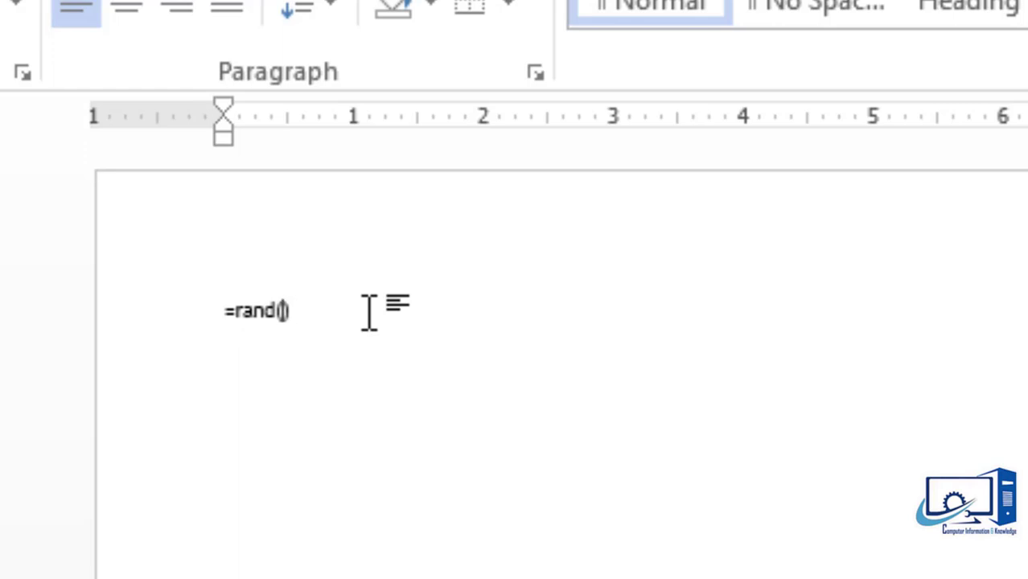
{"action": "type", "text": "5"}
{"action": "key", "text": "Return"}
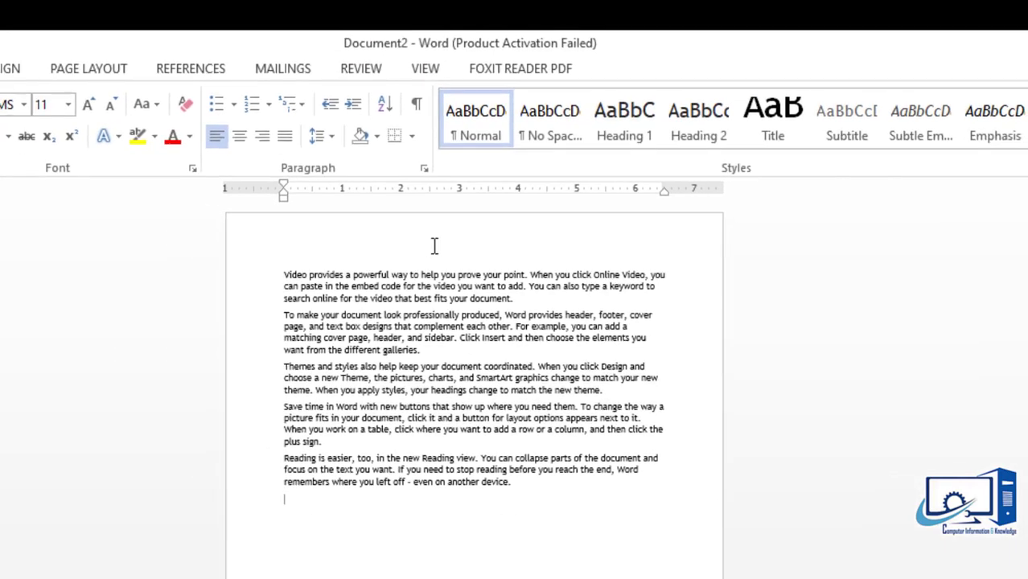
- Apply continuous line numbering to all the sample text, and clear the text selection
{"action": "left_click_drag", "start_coordinate": [390, 535], "coordinate": [214, 267]}
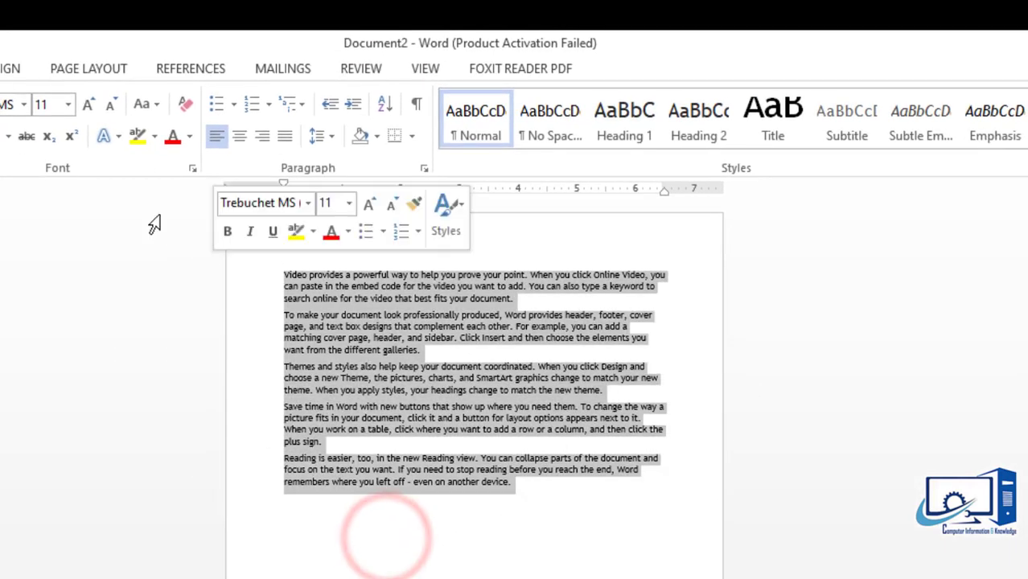
{"action": "left_click", "coordinate": [86, 69]}
{"action": "left_click", "coordinate": [51, 119]}
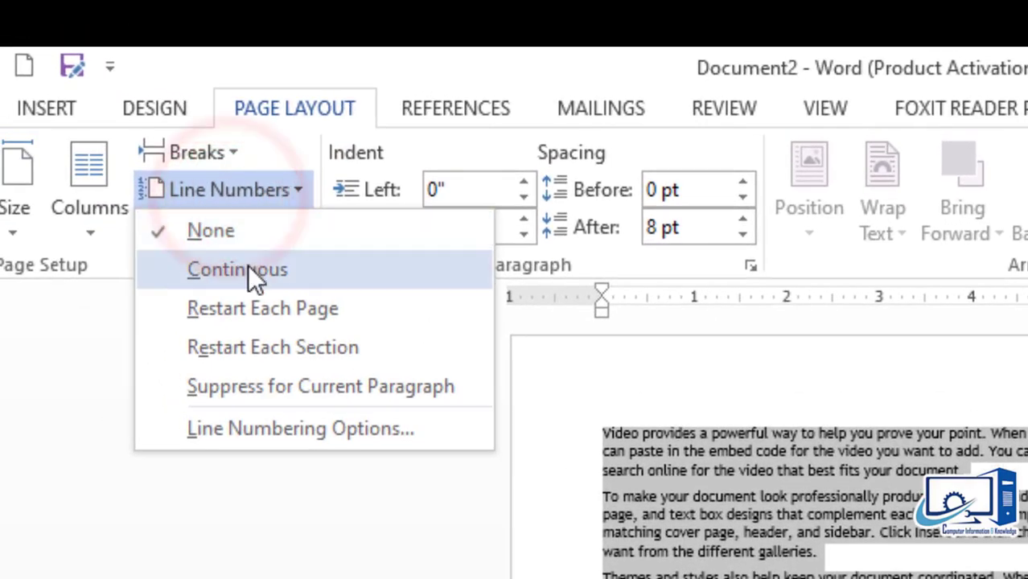
{"action": "left_click", "coordinate": [229, 261]}
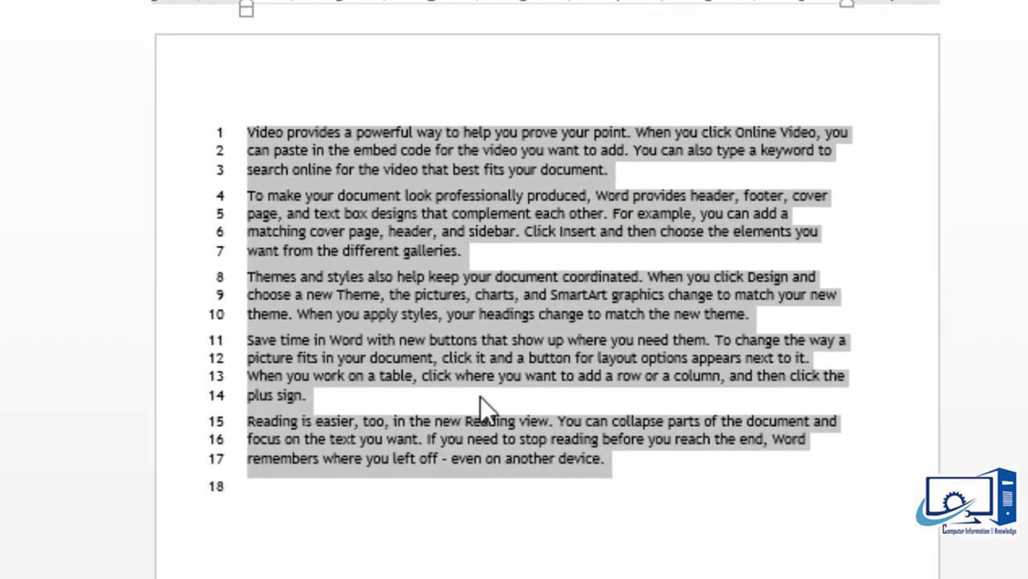
{"action": "left_click", "coordinate": [473, 321]}
{"action": "left_click_drag", "start_coordinate": [666, 451], "coordinate": [214, 154]}
{"action": "left_click", "coordinate": [490, 395]}
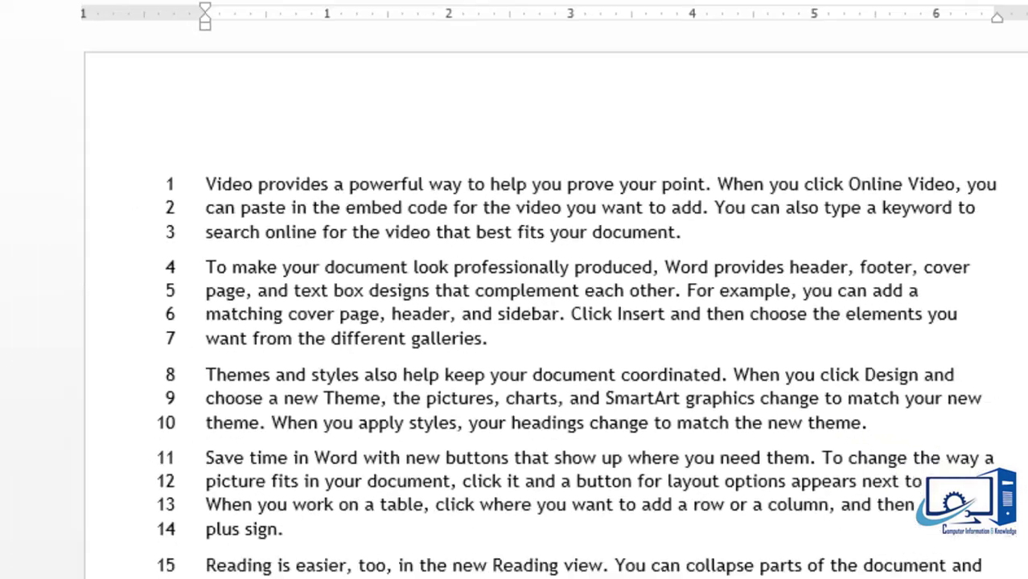
- Duplicate the last two paragraphs, from "Save time in Word" to "another device", at the end of the document
{"action": "left_click_drag", "start_coordinate": [563, 465], "coordinate": [295, 371]}
{"action": "key", "text": "ctrl+c"}
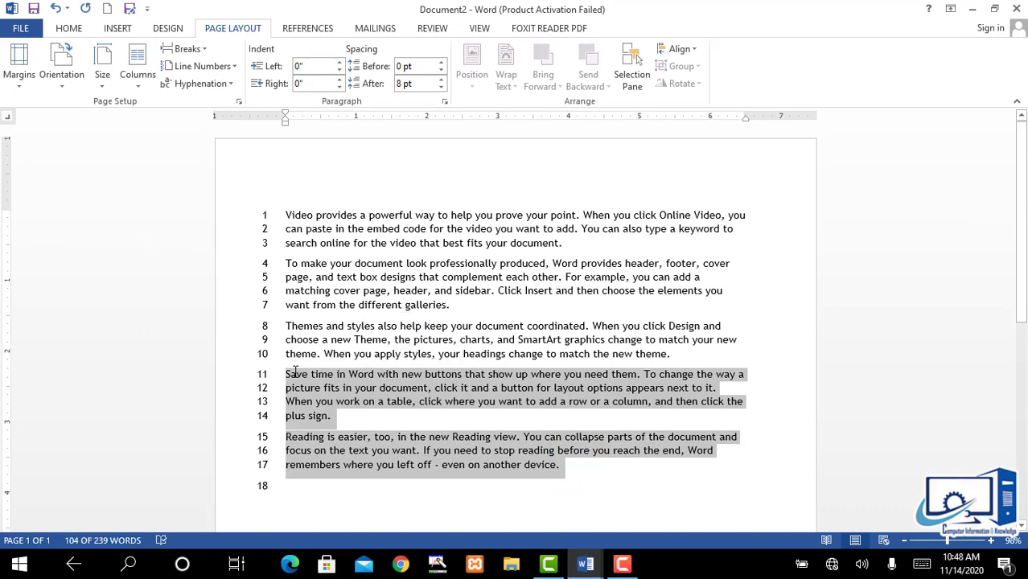
{"action": "key", "text": "ctrl+End"}
{"action": "key", "text": "ctrl+v"}
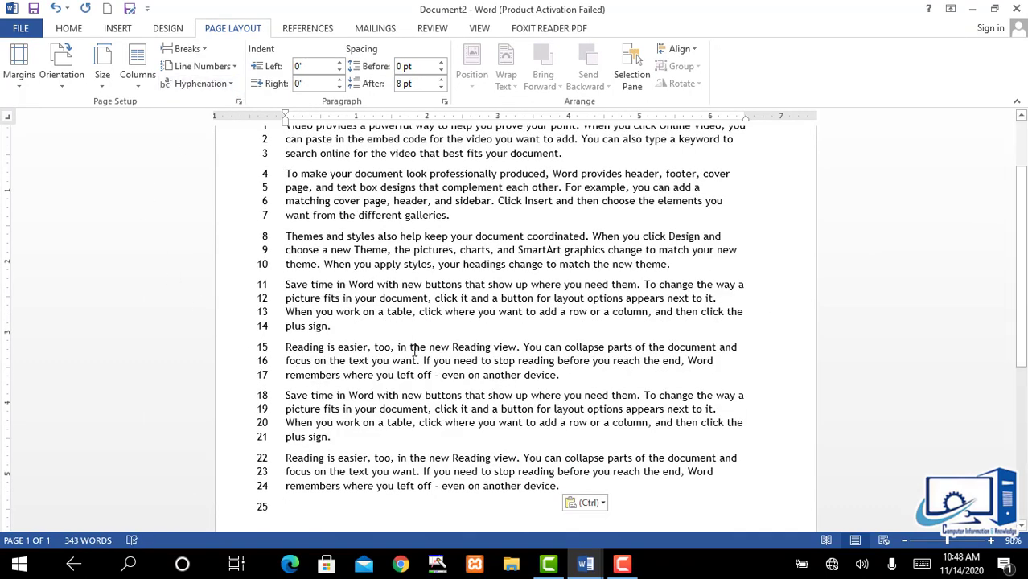
- Try automatic hyphenation on the sample text, and try adding a hyphen after "Word" at the end of line 23
{"action": "left_click", "coordinate": [231, 84]}
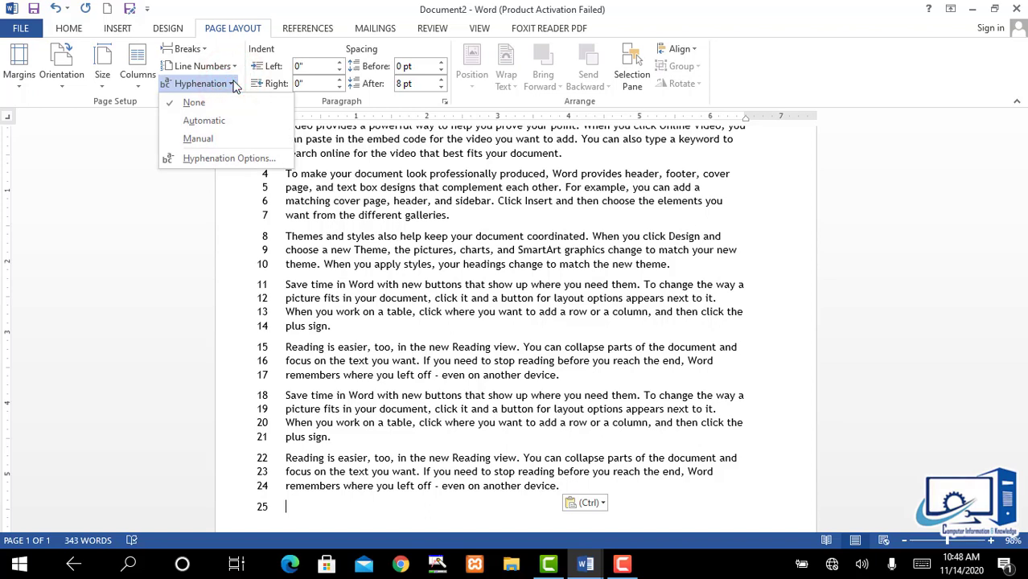
{"action": "left_click", "coordinate": [214, 125]}
{"action": "scroll", "coordinate": [702, 337], "scroll_direction": "down", "scroll_amount": 2}
{"action": "left_click", "coordinate": [551, 387]}
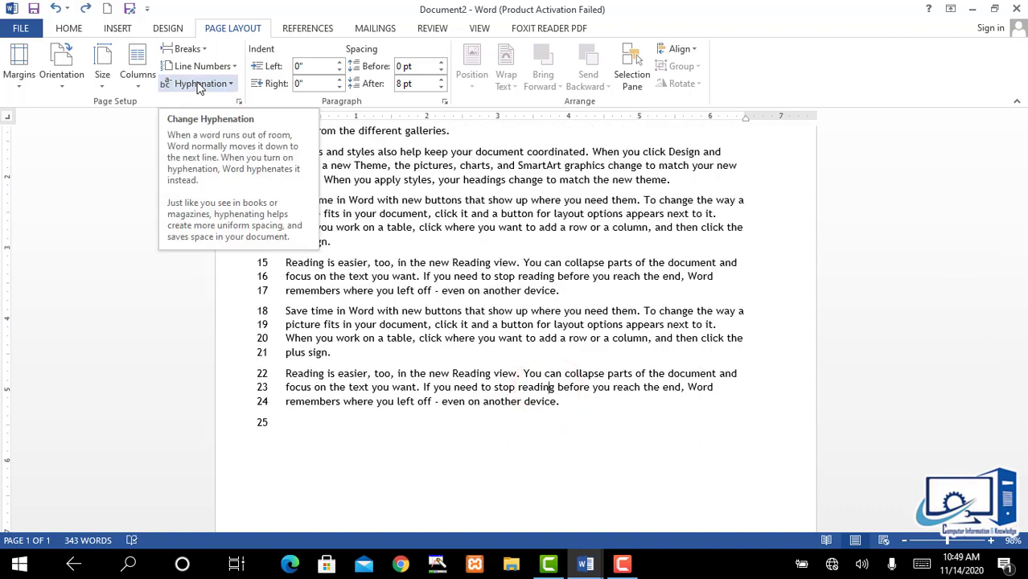
{"action": "left_click", "coordinate": [597, 416]}
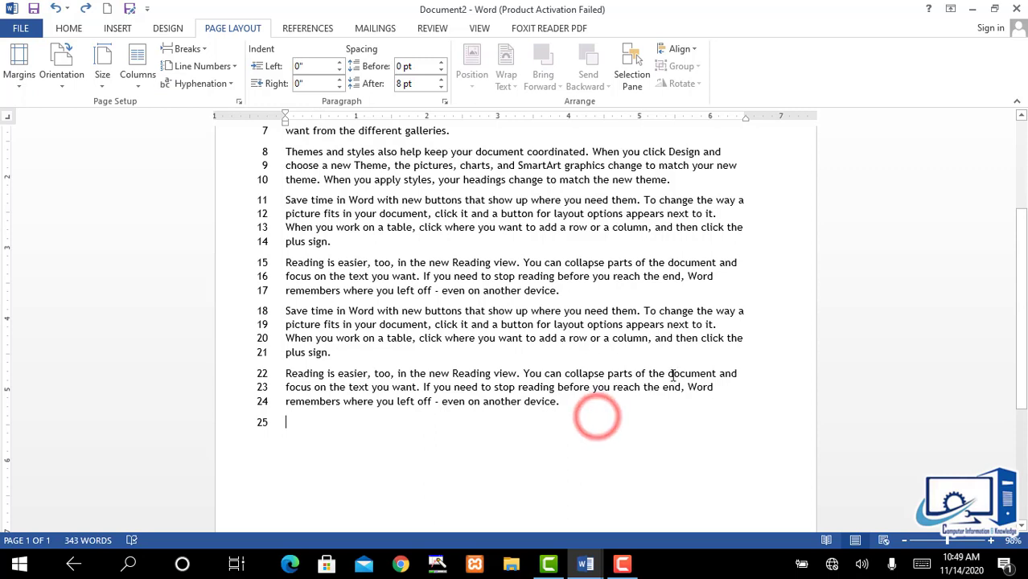
{"action": "left_click", "coordinate": [717, 389]}
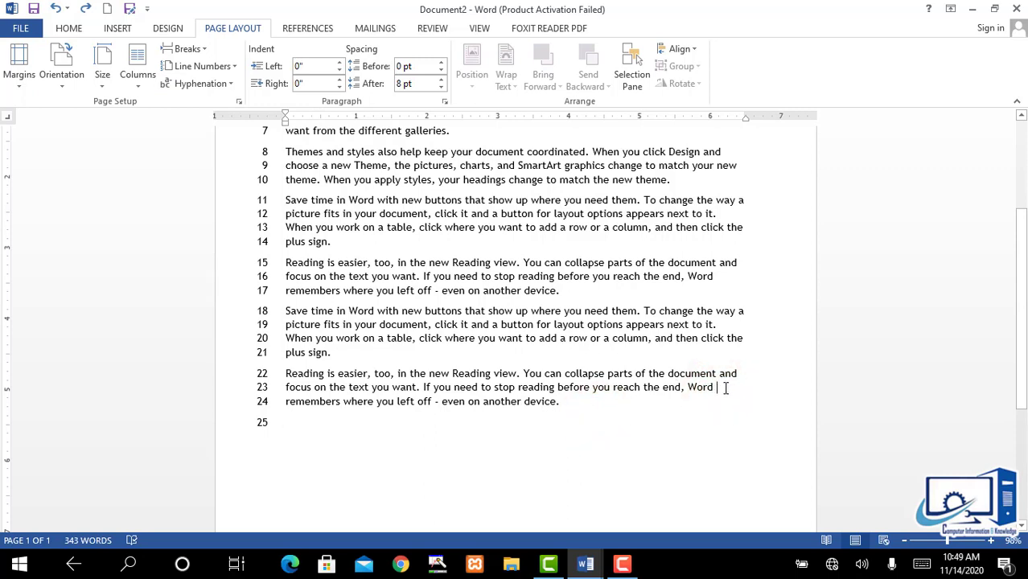
{"action": "type", "text": "-"}
- Select all the sample text, apply automatic hyphenation to it and clear the selection
{"action": "left_click_drag", "start_coordinate": [590, 398], "coordinate": [252, 160]}
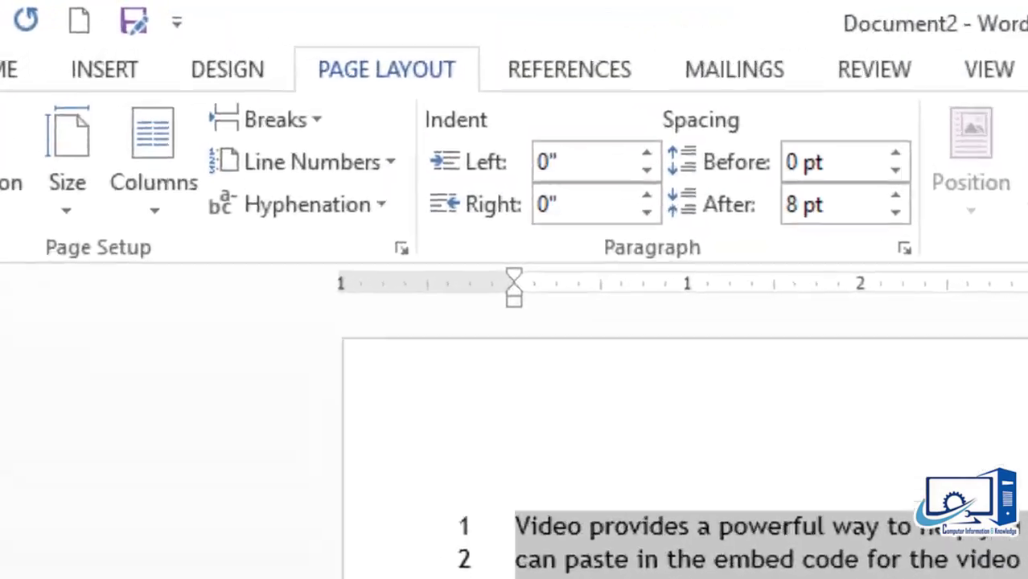
{"action": "left_click", "coordinate": [324, 232]}
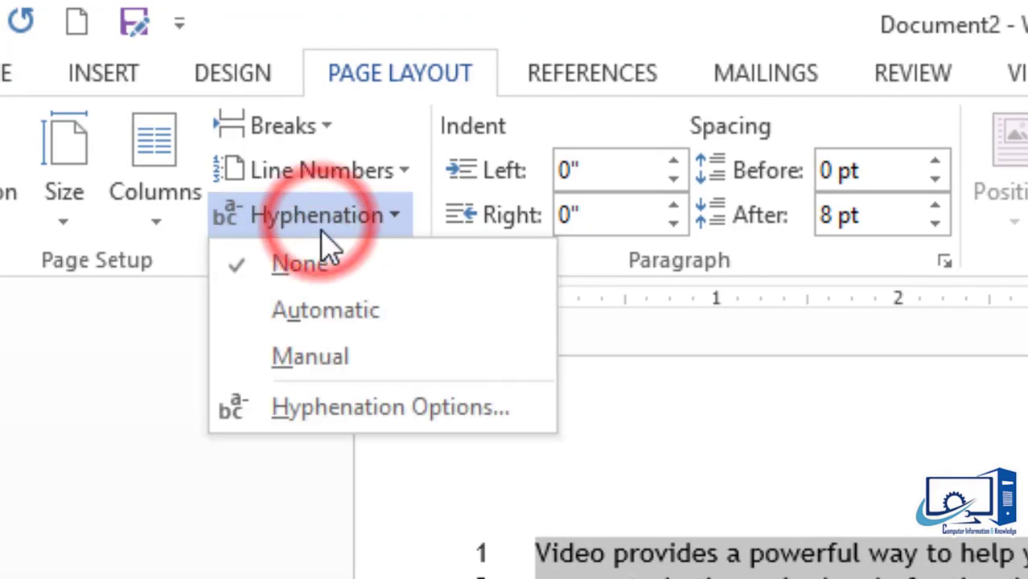
{"action": "left_click", "coordinate": [351, 310]}
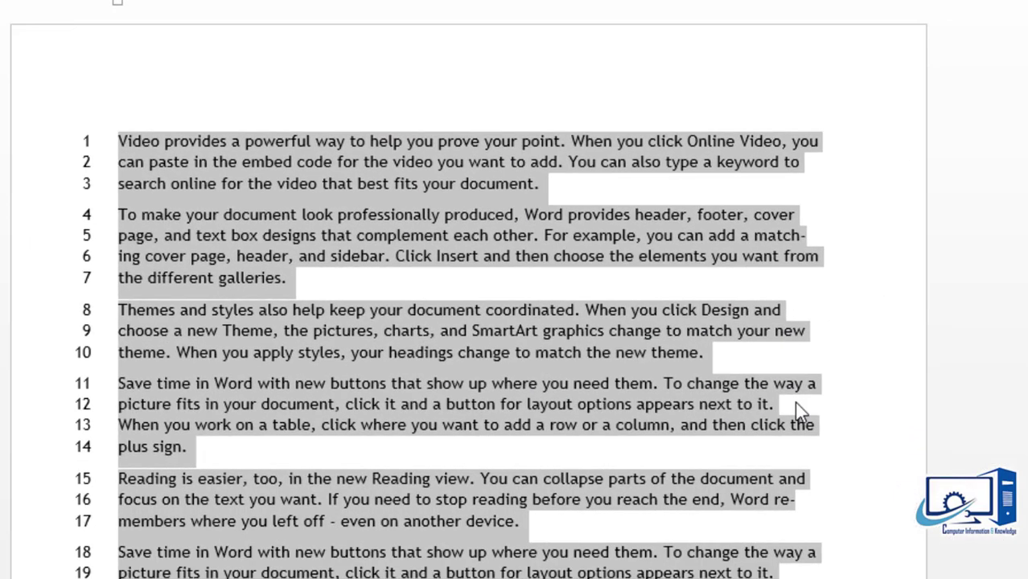
{"action": "left_click", "coordinate": [815, 401]}
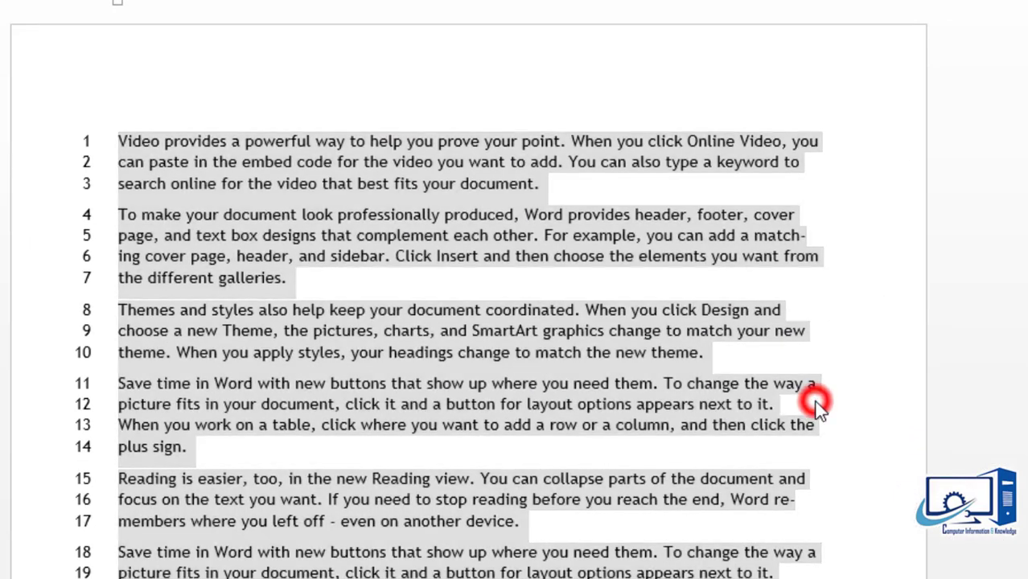
- Examine how the word "matching" is split by a hyphen between lines 5 and 6
{"action": "left_click_drag", "start_coordinate": [809, 237], "coordinate": [765, 239]}
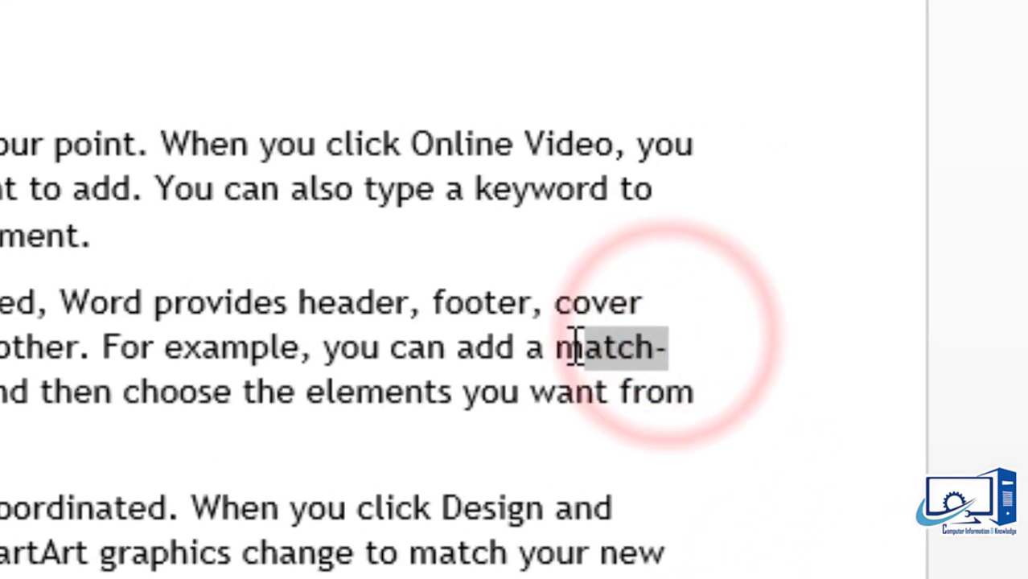
{"action": "left_click", "coordinate": [670, 351]}
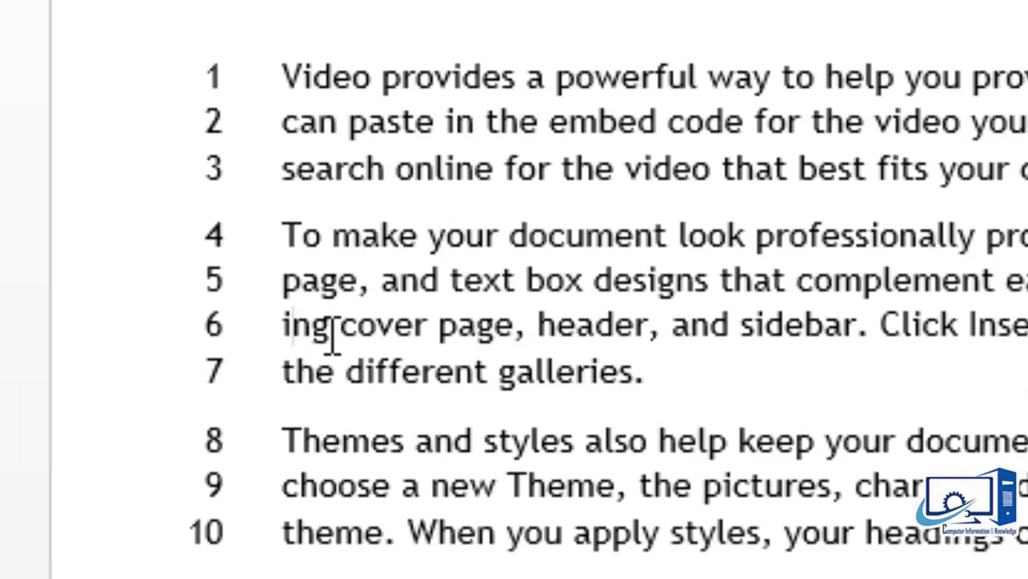
{"action": "left_click_drag", "start_coordinate": [330, 326], "coordinate": [282, 330]}
{"action": "left_click", "coordinate": [282, 330]}
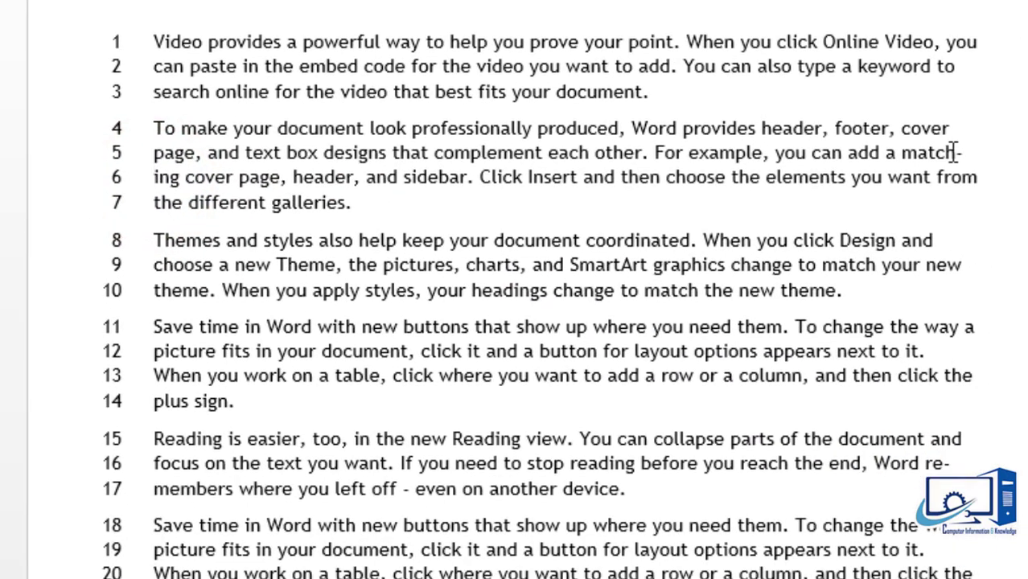
{"action": "left_click", "coordinate": [966, 152]}
{"action": "left_click", "coordinate": [966, 153]}
{"action": "double_click", "coordinate": [169, 179]}
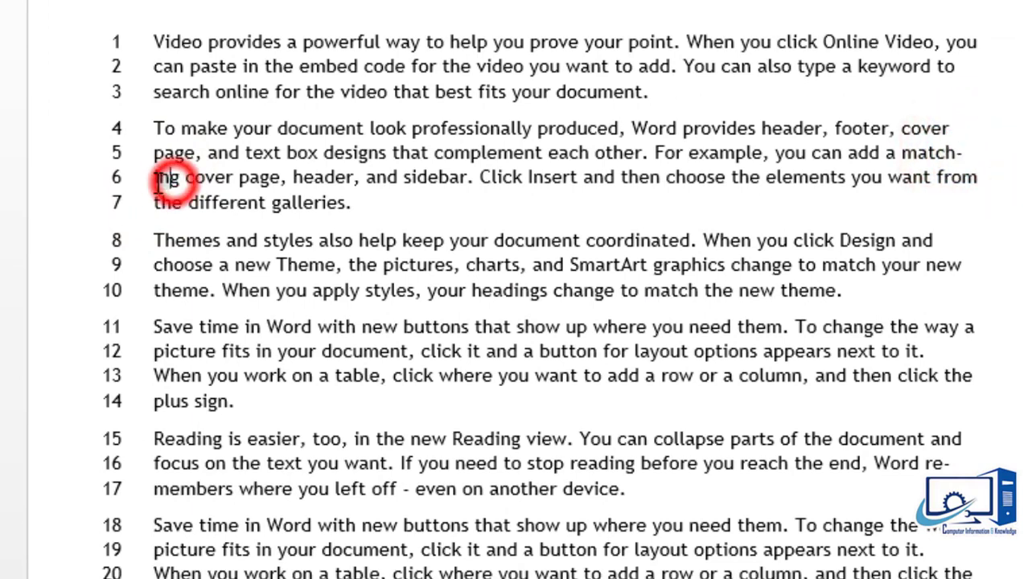
{"action": "left_click", "coordinate": [969, 153]}
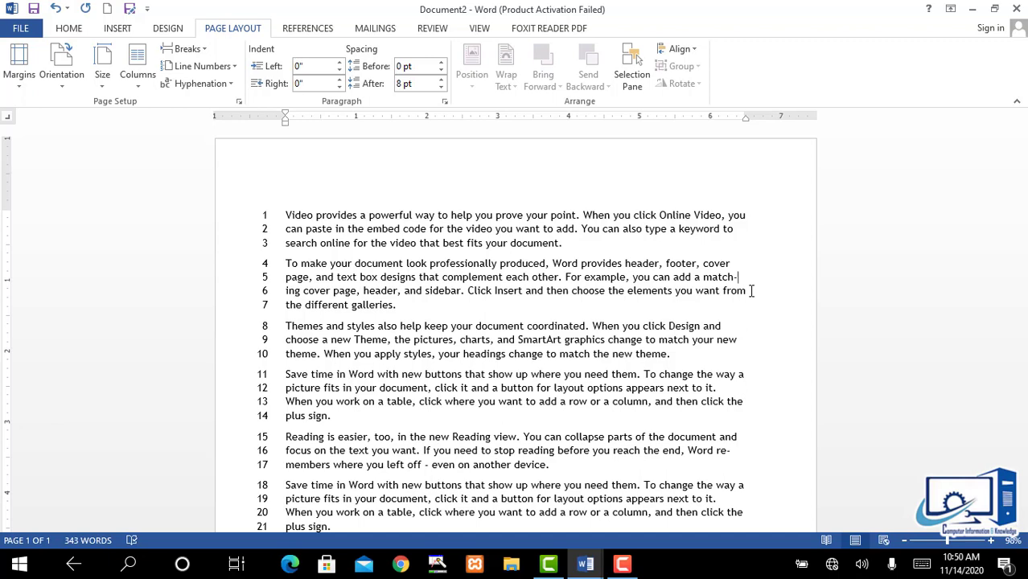
- Undo the automatic hyphenation and clear the text selection
{"action": "key", "text": "ctrl+z"}
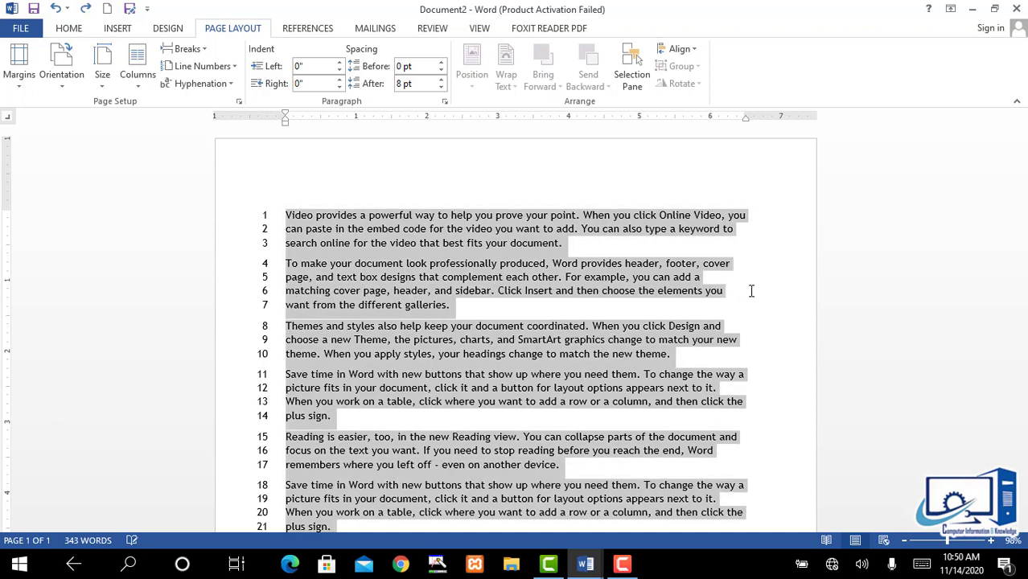
{"action": "left_click", "coordinate": [579, 261]}
{"action": "left_click", "coordinate": [521, 326]}
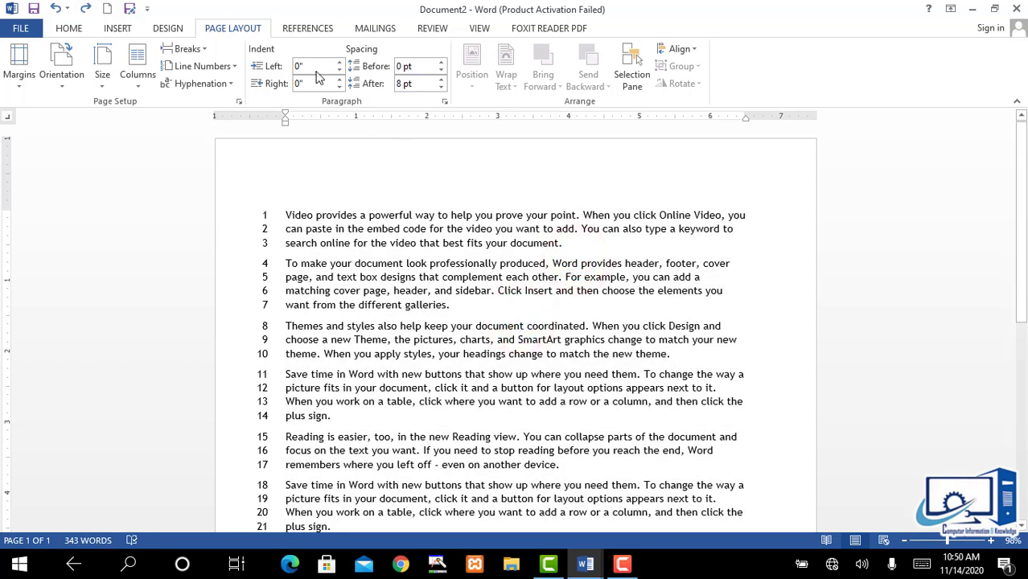
- Set the left indent of the first paragraph, "Video provides a powerful way", to 0.5"
{"action": "left_click_drag", "start_coordinate": [1025, 167], "coordinate": [1025, 178]}
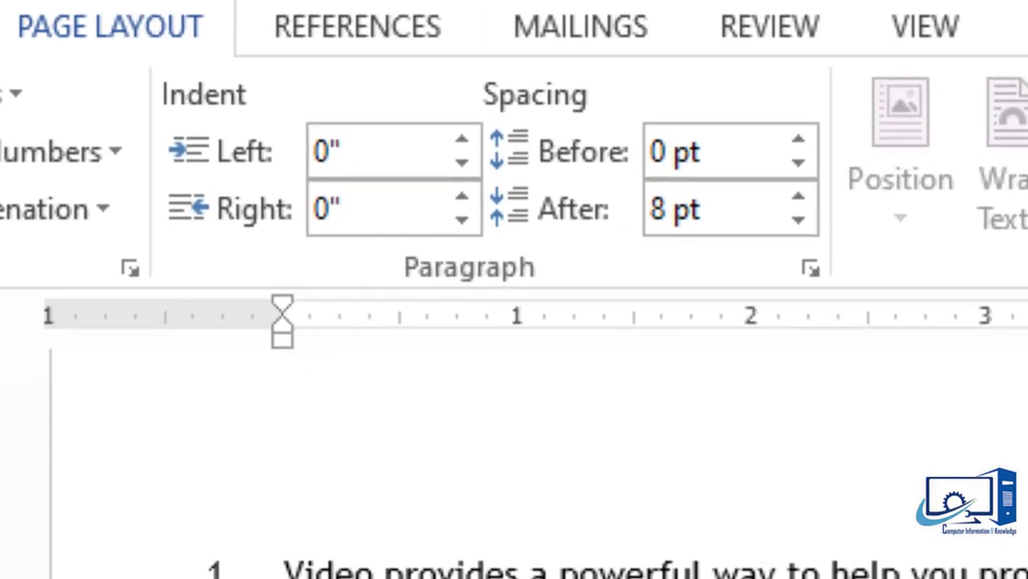
{"action": "left_click_drag", "start_coordinate": [950, 494], "coordinate": [166, 312]}
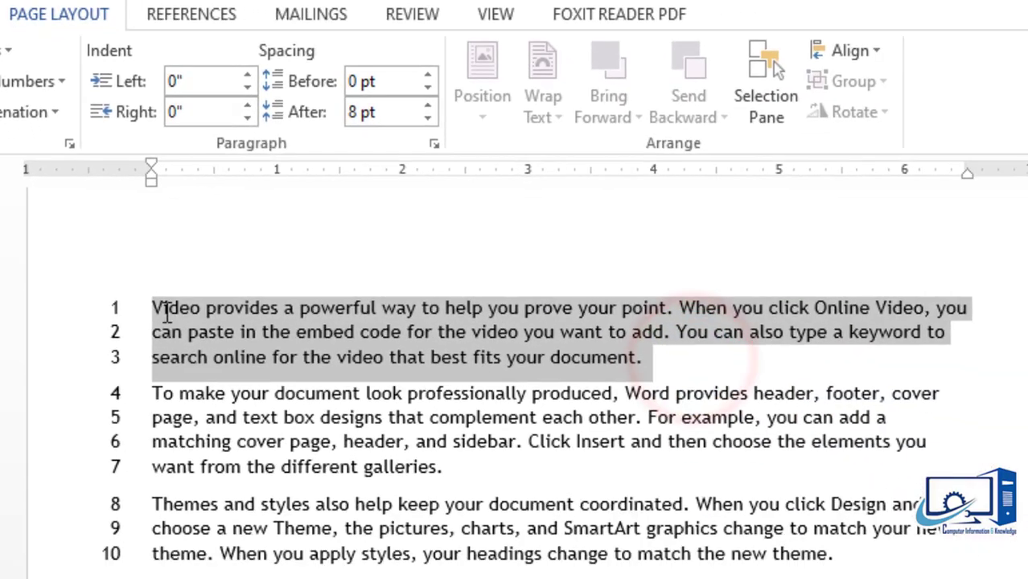
{"action": "left_click", "coordinate": [246, 76]}
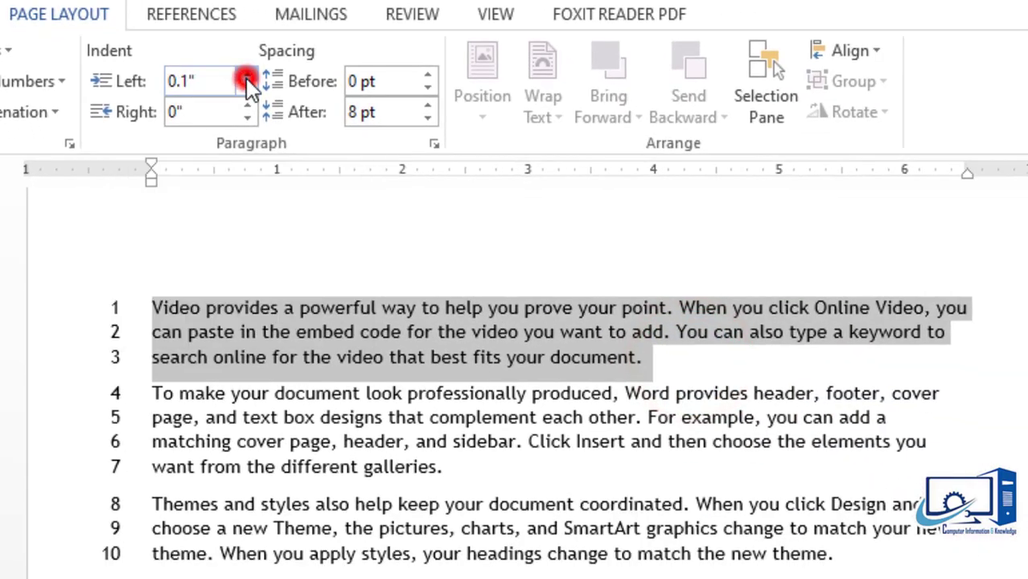
{"action": "left_click", "coordinate": [246, 76]}
{"action": "left_click", "coordinate": [246, 76]}
{"action": "left_click", "coordinate": [246, 75]}
{"action": "left_click", "coordinate": [246, 76]}
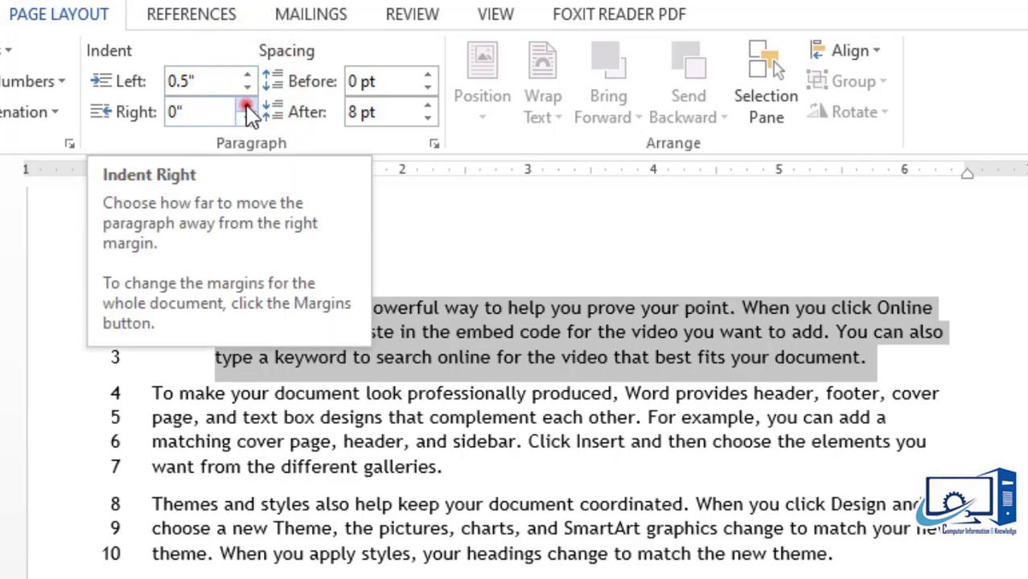
- Set the right indent of the first paragraph to 1.3" and clear the text selection
{"action": "left_click", "coordinate": [247, 107]}
{"action": "left_click", "coordinate": [247, 107]}
{"action": "left_click", "coordinate": [247, 107]}
{"action": "left_click", "coordinate": [247, 107]}
{"action": "left_click", "coordinate": [247, 107]}
{"action": "left_click", "coordinate": [247, 107]}
{"action": "left_click", "coordinate": [247, 107]}
{"action": "left_click", "coordinate": [247, 107]}
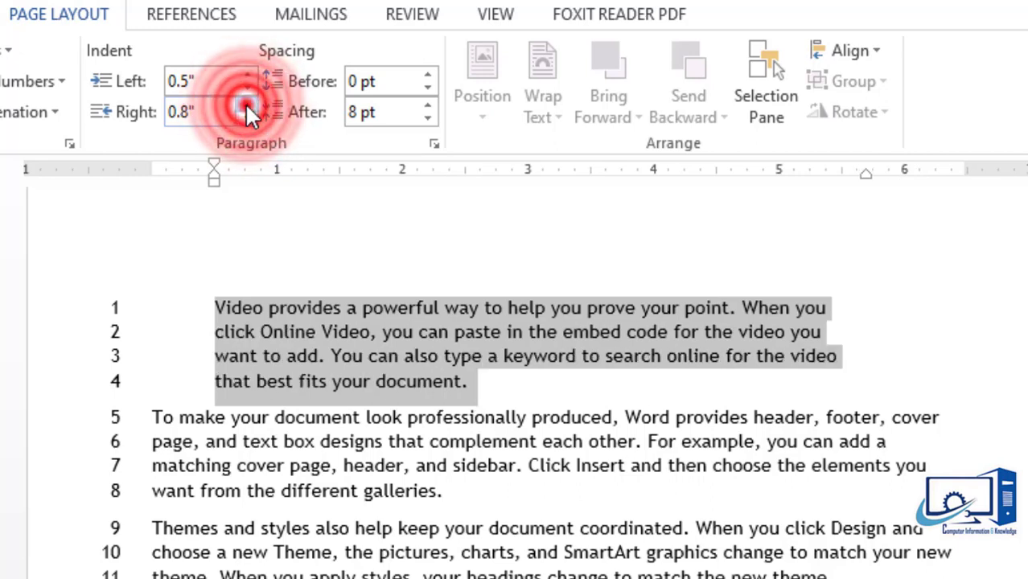
{"action": "left_click", "coordinate": [247, 107]}
{"action": "left_click", "coordinate": [247, 107]}
{"action": "left_click", "coordinate": [247, 107]}
{"action": "left_click", "coordinate": [247, 107]}
{"action": "left_click", "coordinate": [247, 107]}
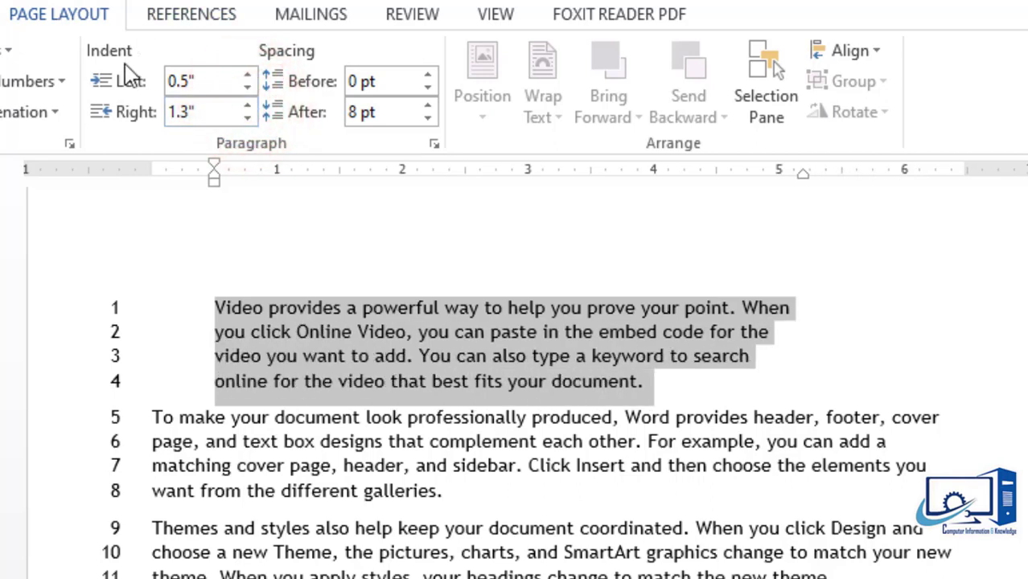
{"action": "left_click", "coordinate": [450, 404]}
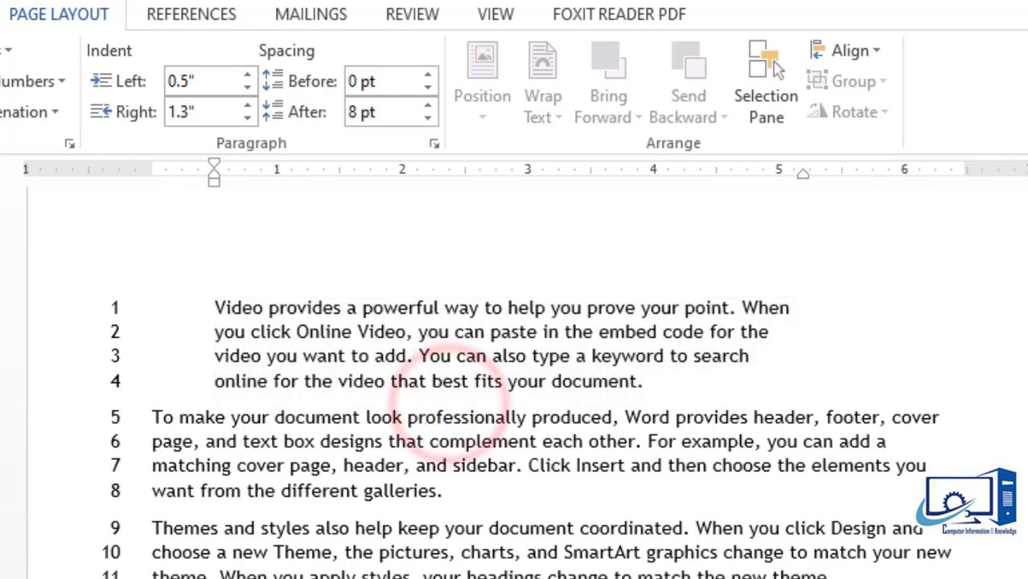
- Set the spacing before the second to fourth paragraphs, from "To make your document" to "plus sign", to 18 pt
{"action": "scroll", "coordinate": [452, 409], "scroll_direction": "down", "scroll_amount": 1}
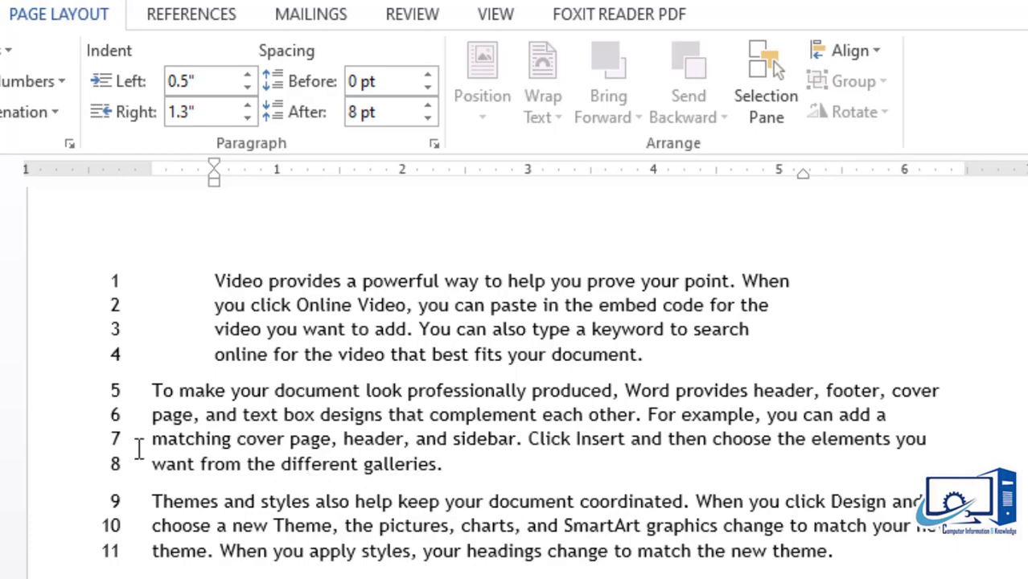
{"action": "left_click_drag", "start_coordinate": [138, 449], "coordinate": [129, 398]}
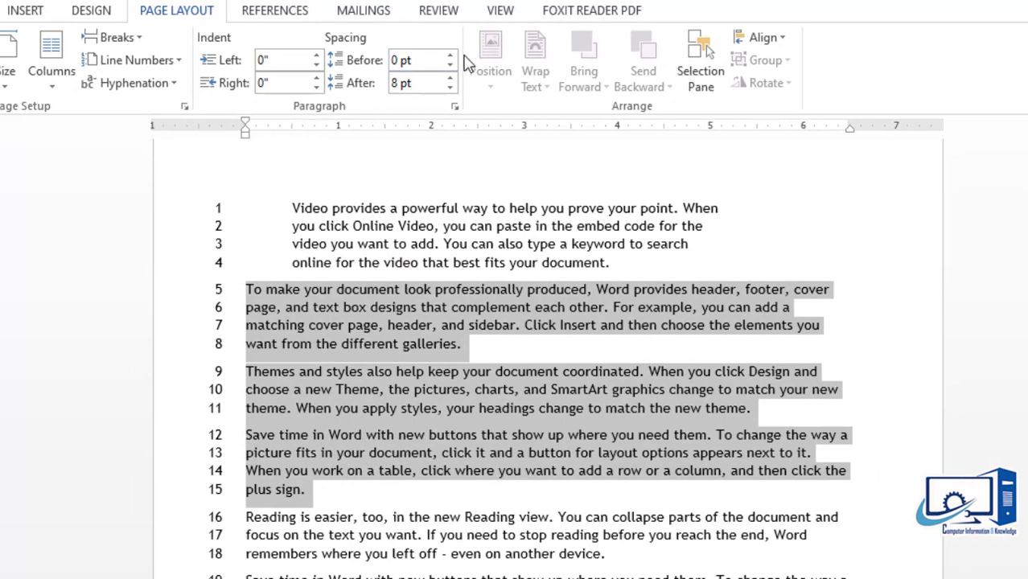
{"action": "left_click", "coordinate": [450, 56]}
{"action": "left_click", "coordinate": [451, 56]}
{"action": "left_click", "coordinate": [450, 56]}
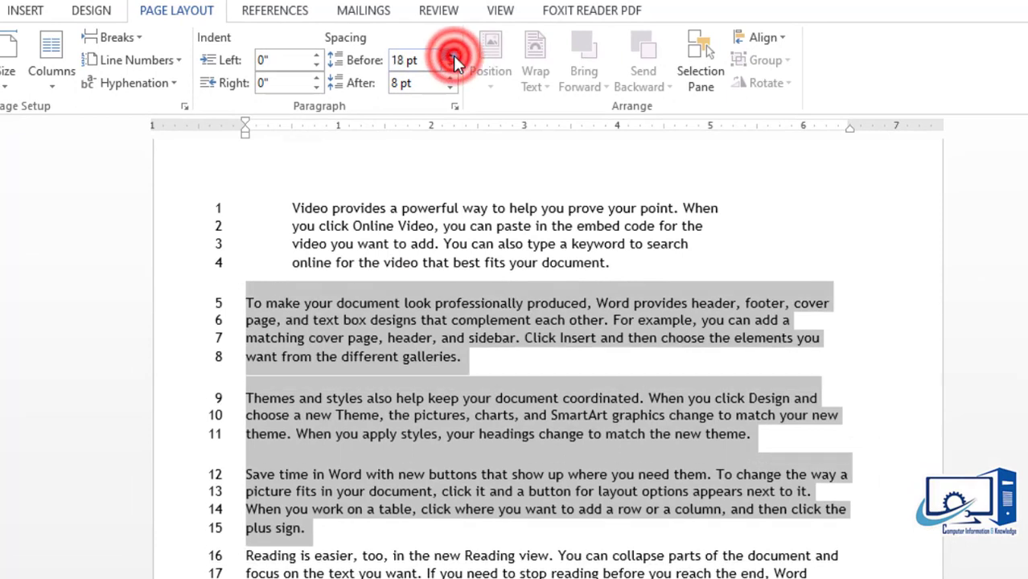
{"action": "left_click", "coordinate": [451, 56]}
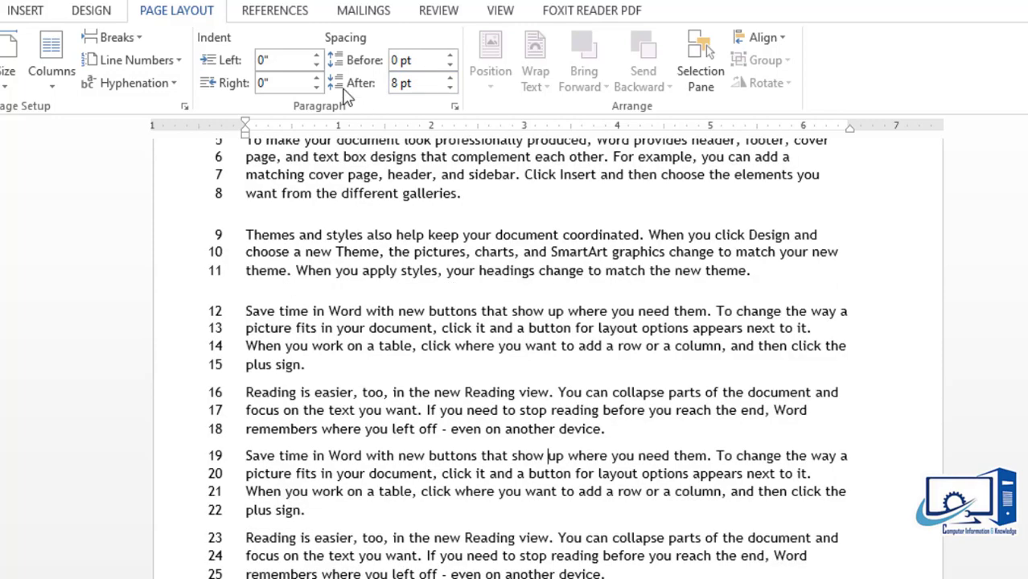
- Set the spacing after the second "Save time in Word" paragraph, on lines 19 to 22, to 36 pt
{"action": "left_click", "coordinate": [316, 507]}
{"action": "left_click_drag", "start_coordinate": [316, 507], "coordinate": [244, 454]}
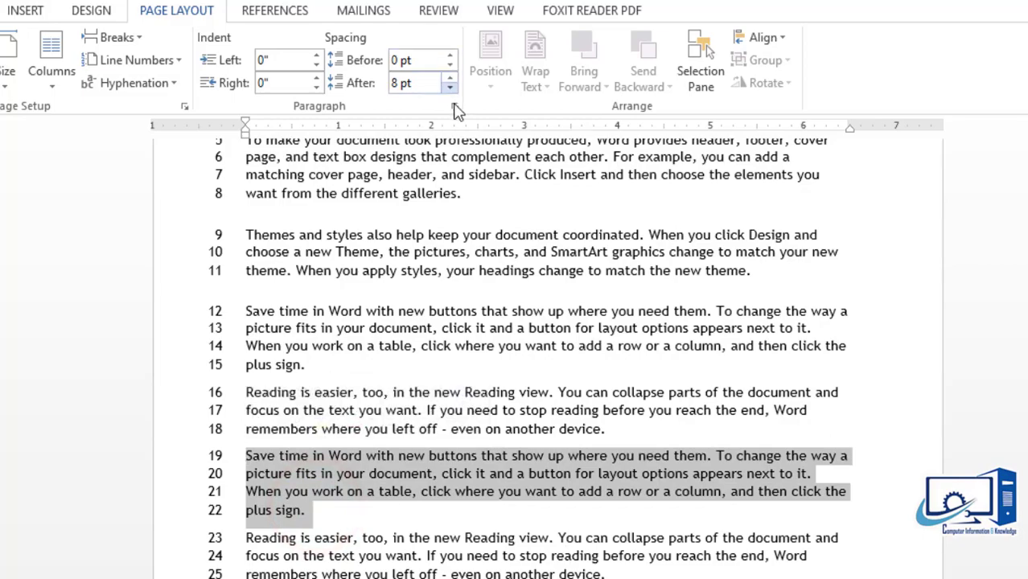
{"action": "left_click", "coordinate": [449, 78]}
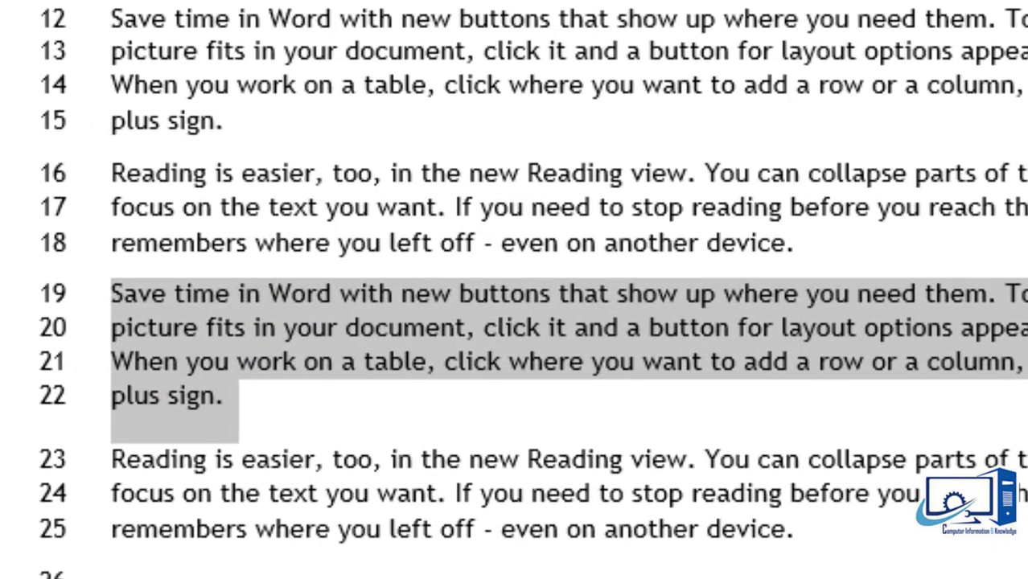
{"action": "left_click", "coordinate": [450, 78]}
{"action": "left_click", "coordinate": [450, 78]}
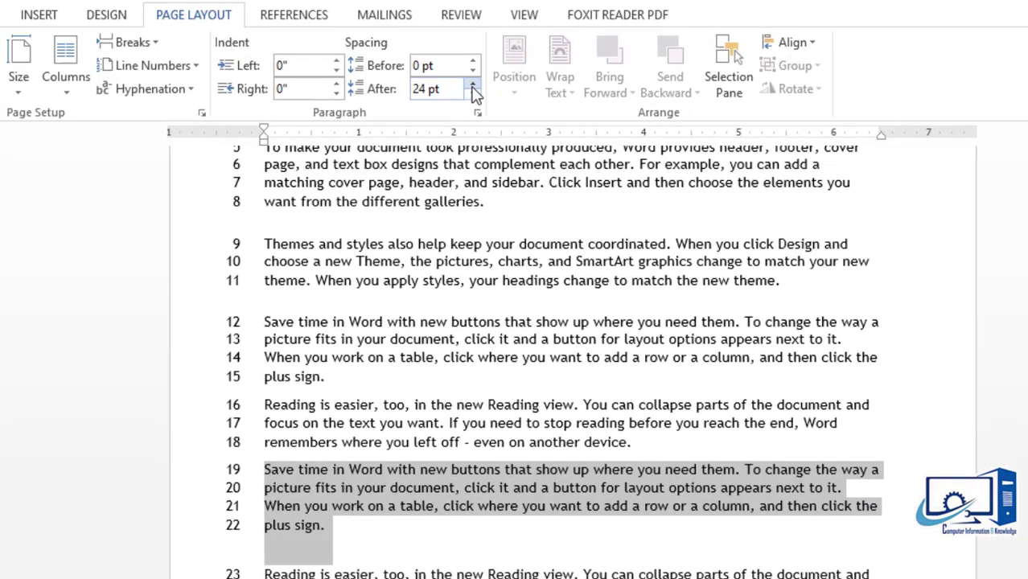
{"action": "left_click", "coordinate": [473, 85]}
{"action": "left_click", "coordinate": [473, 85]}
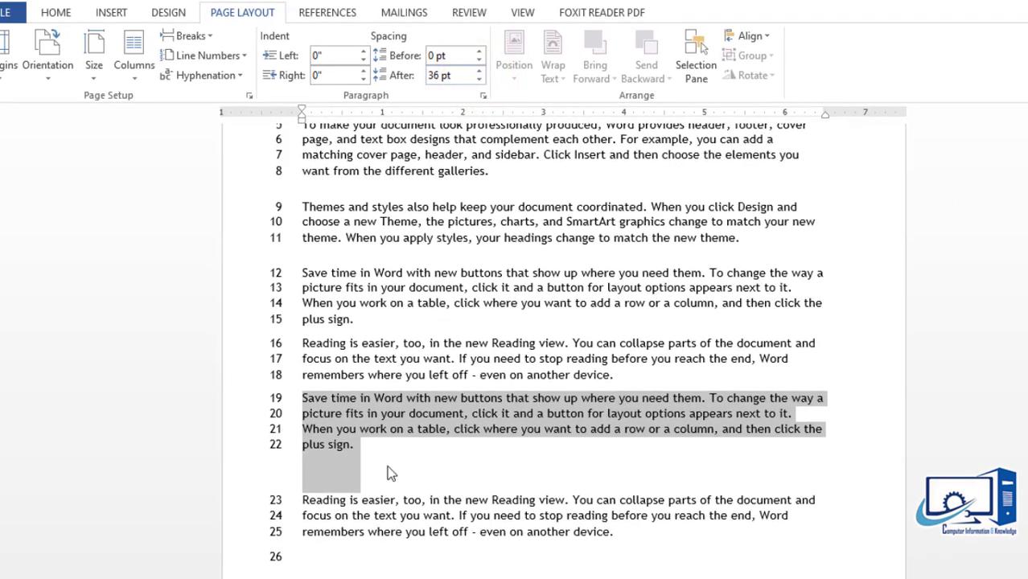
- Set the spacing before the first "Save time in Word" paragraph to 42 pt, and place the cursor at the document's end
{"action": "left_click", "coordinate": [393, 336]}
{"action": "left_click_drag", "start_coordinate": [361, 321], "coordinate": [304, 274]}
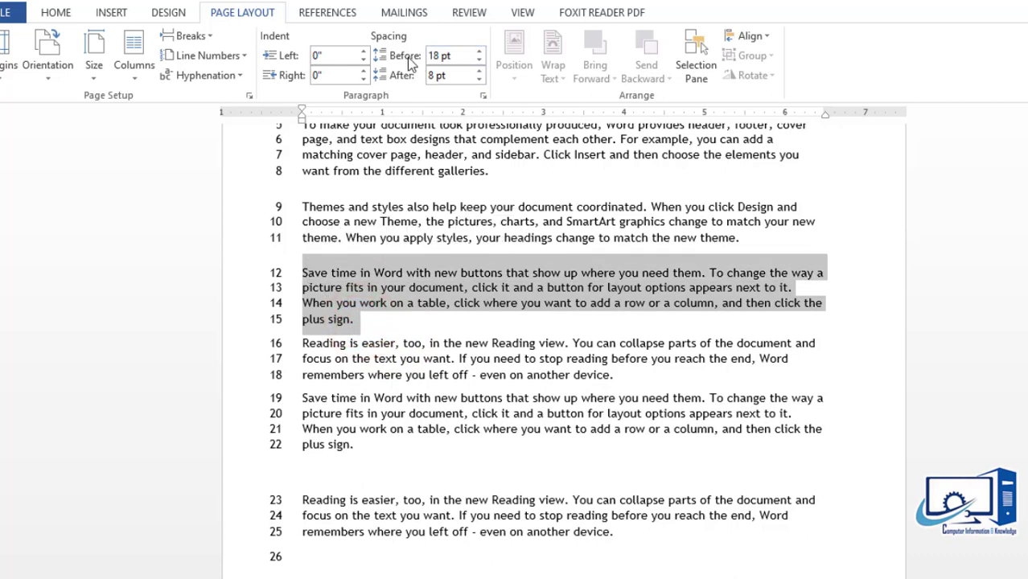
{"action": "left_click", "coordinate": [479, 52]}
{"action": "left_click", "coordinate": [479, 52]}
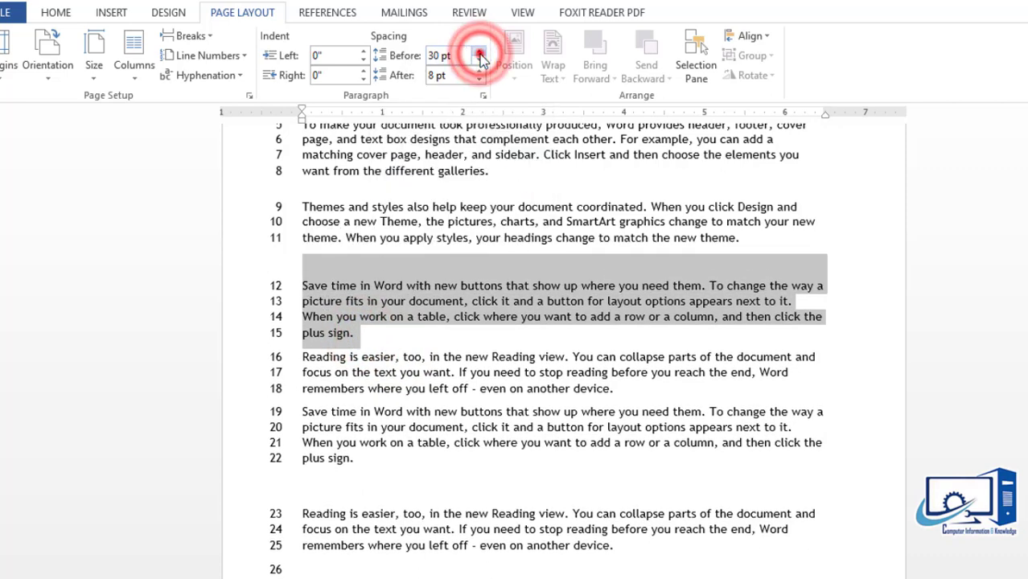
{"action": "left_click", "coordinate": [480, 51]}
{"action": "left_click", "coordinate": [480, 52]}
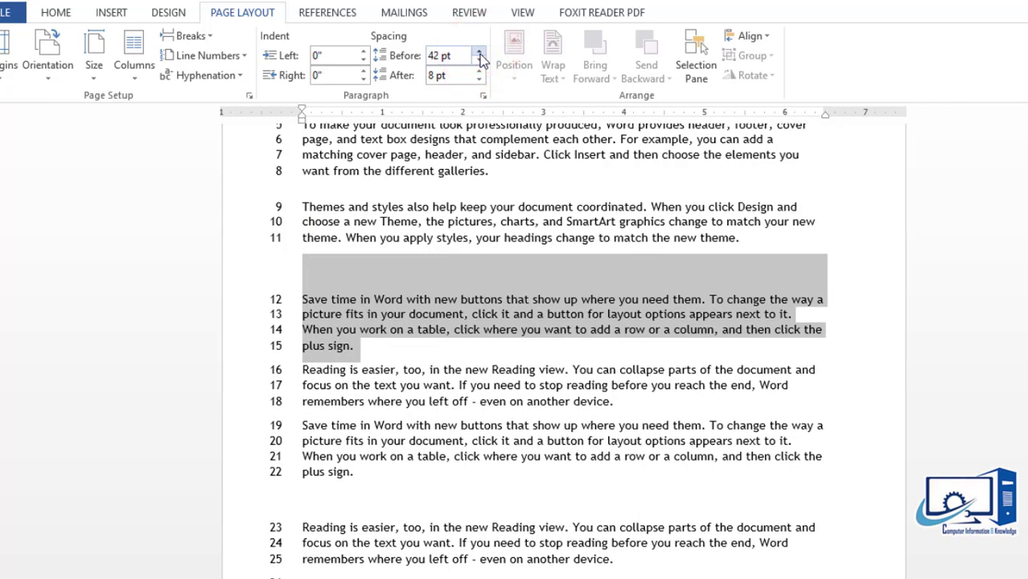
{"action": "left_click", "coordinate": [586, 193]}
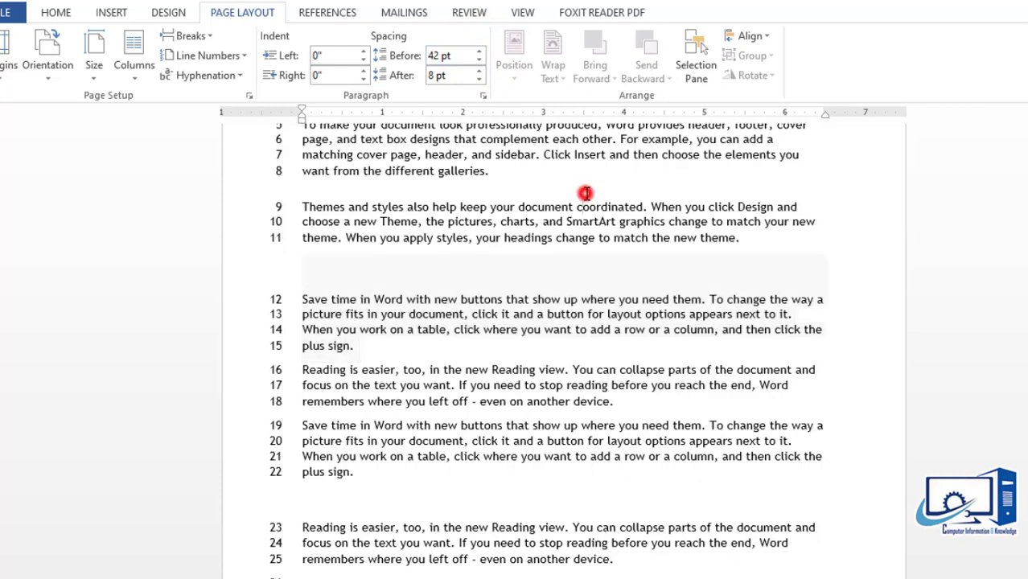
{"action": "key", "text": "ctrl+End"}
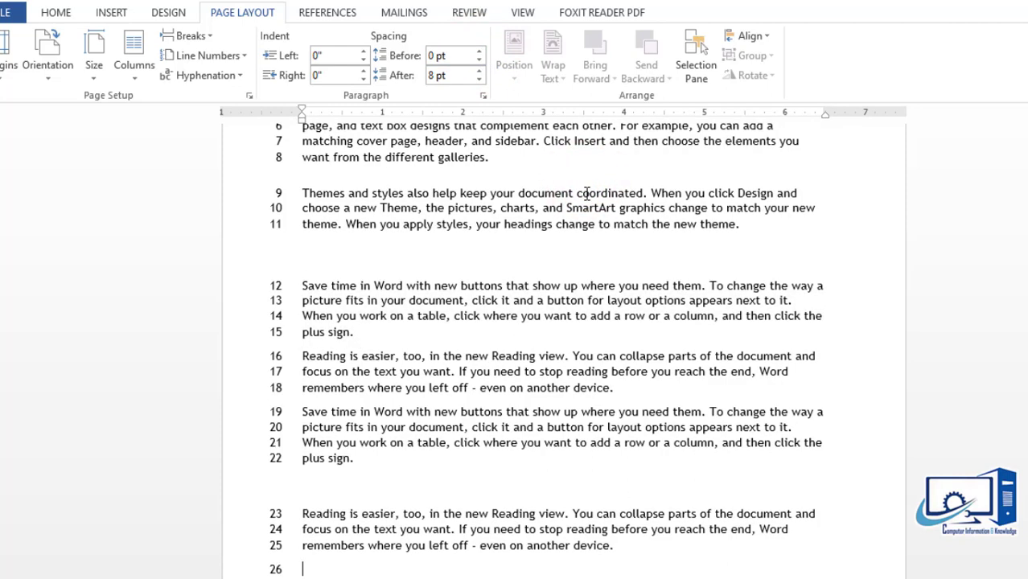
- Add five blank lines at the end of the document
{"action": "key", "text": "Return"}
{"action": "key", "text": "Return"}
{"action": "key", "text": "Return"}
{"action": "key", "text": "Return"}
{"action": "key", "text": "Return"}
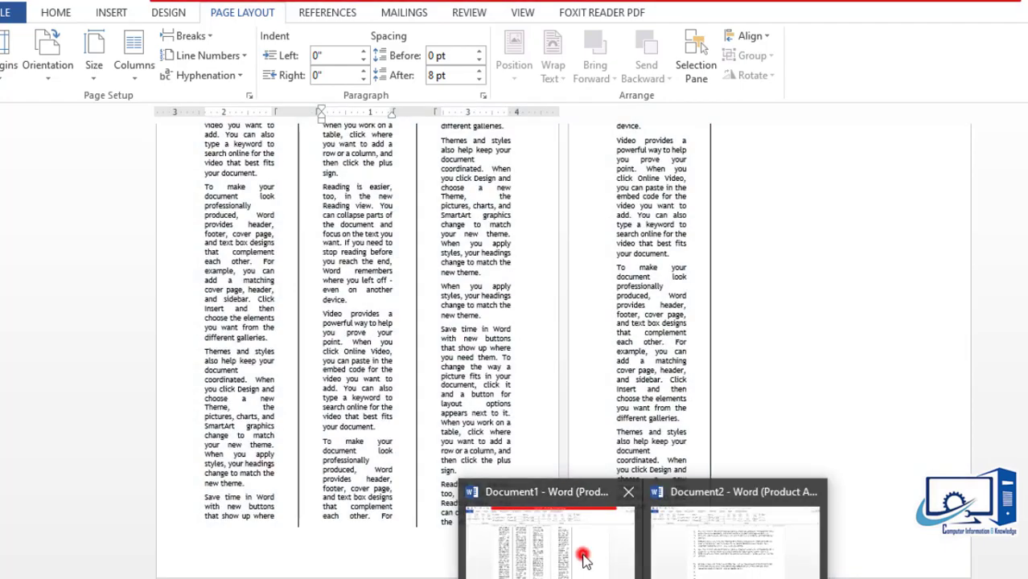
- Fill a new blank document with five sample paragraphs using =rand(5), and justify all of the text
{"action": "left_click", "coordinate": [579, 548]}
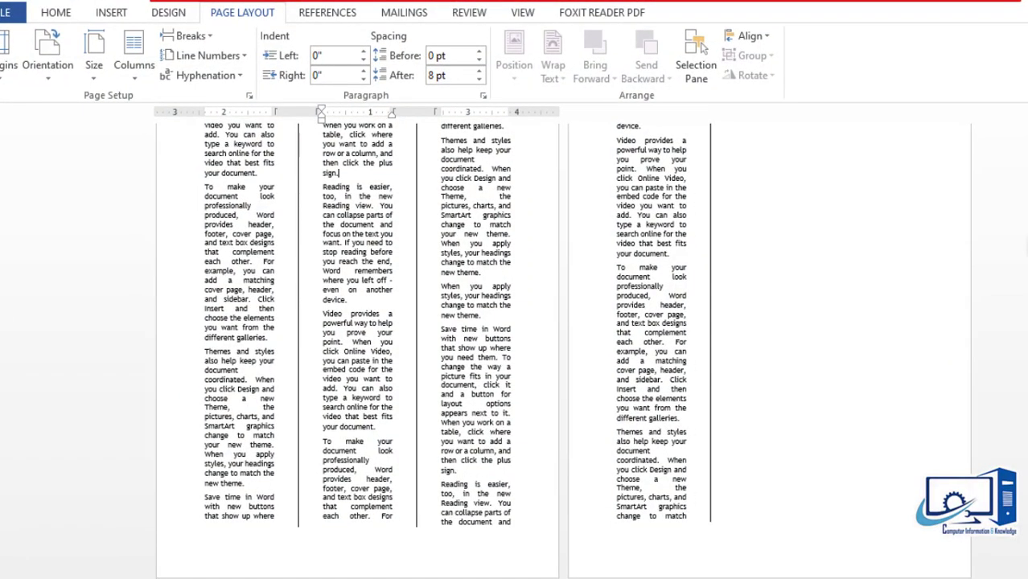
{"action": "scroll", "coordinate": [593, 397], "scroll_direction": "up", "scroll_amount": 1}
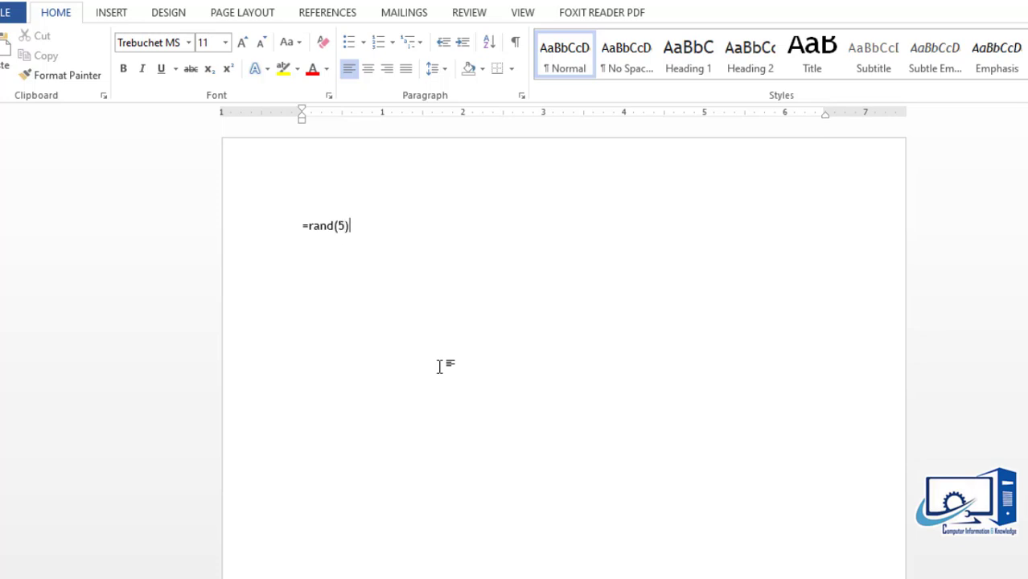
{"action": "key", "text": "Return"}
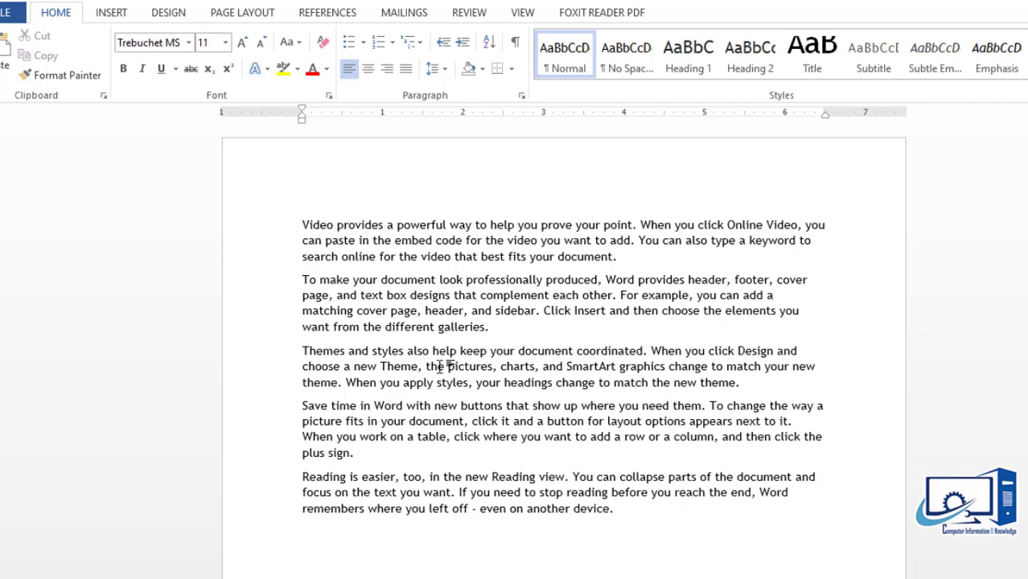
{"action": "key", "text": "ctrl+a"}
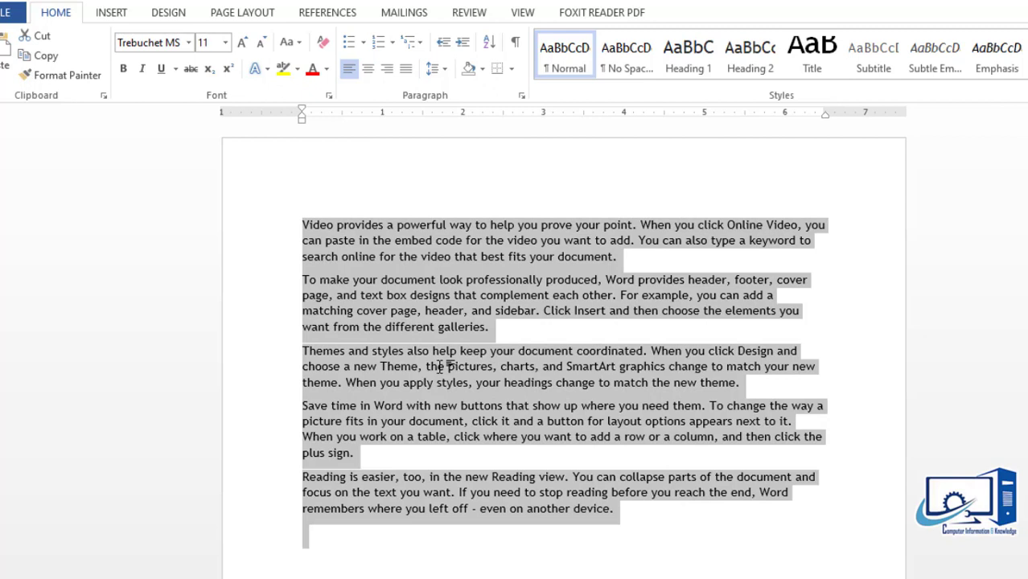
{"action": "key", "text": "ctrl+j"}
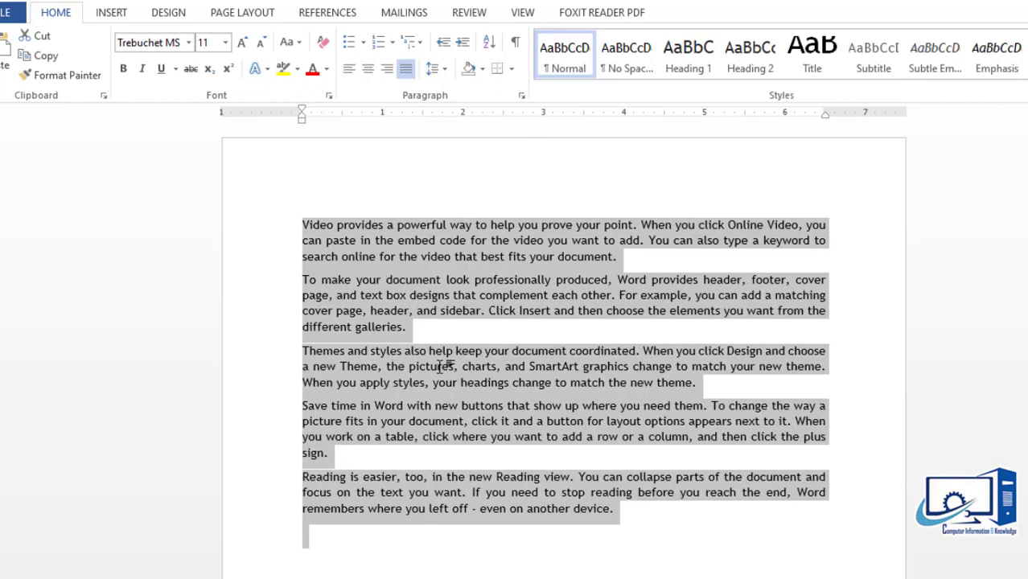
{"action": "left_click", "coordinate": [516, 359]}
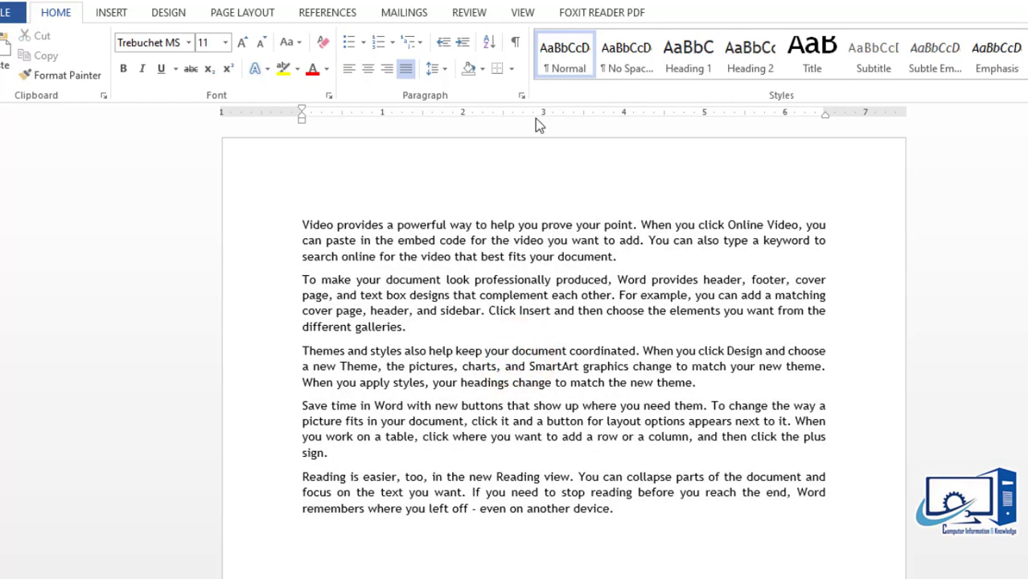
- Draw a Smiley Face shape about 1.34" wide and high below the last paragraph
{"action": "left_click", "coordinate": [243, 13]}
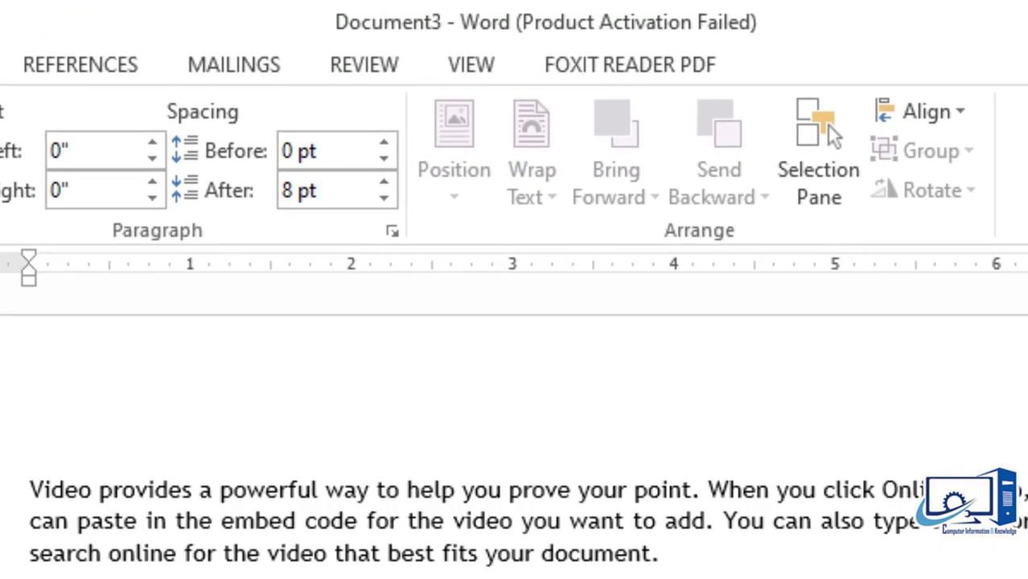
{"action": "scroll", "coordinate": [515, 435], "scroll_direction": "down", "scroll_amount": 3}
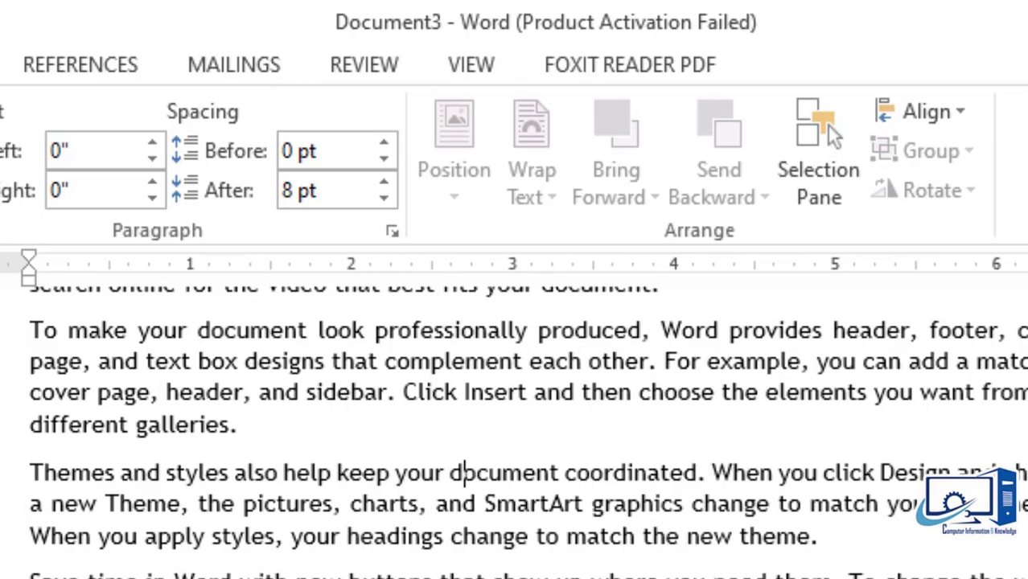
{"action": "scroll", "coordinate": [515, 435], "scroll_direction": "down", "scroll_amount": 1}
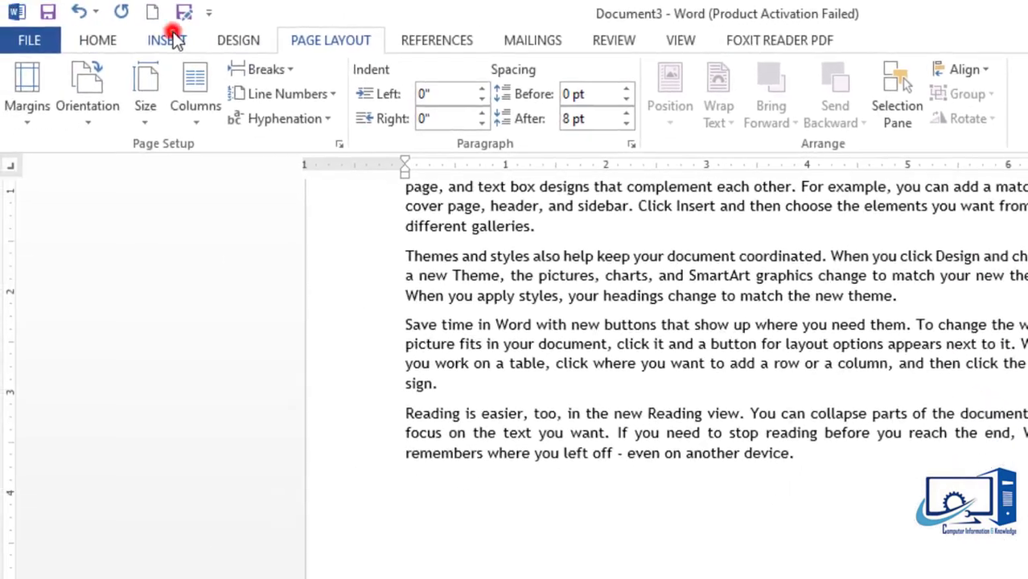
{"action": "left_click", "coordinate": [172, 40]}
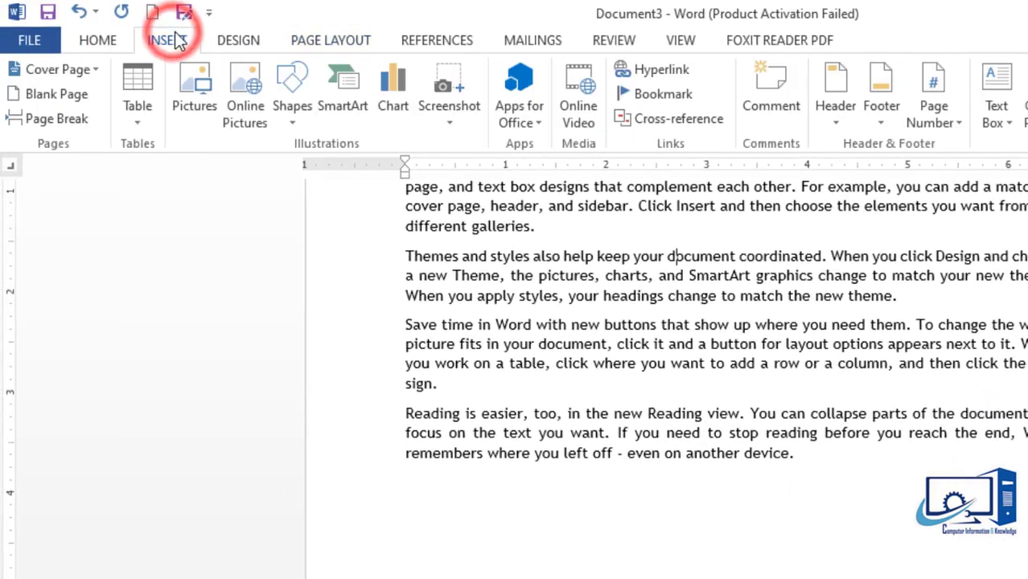
{"action": "left_click", "coordinate": [293, 90]}
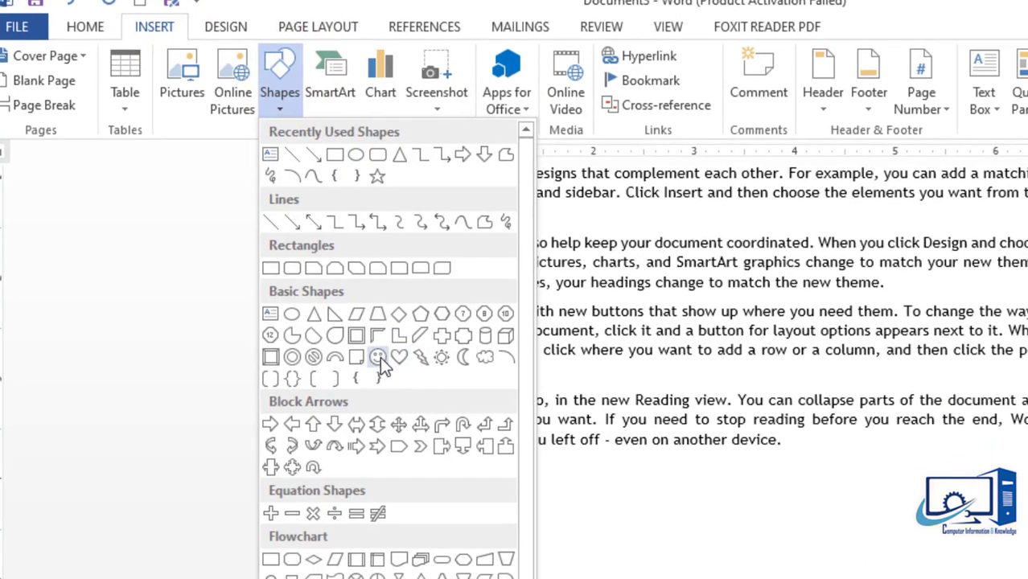
{"action": "left_click", "coordinate": [391, 370]}
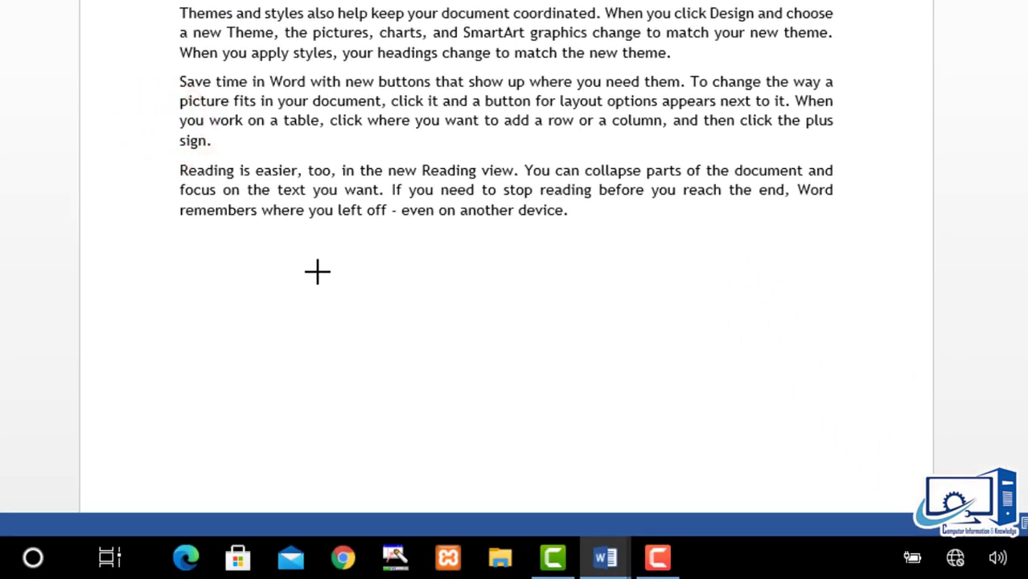
{"action": "left_click_drag", "start_coordinate": [318, 272], "coordinate": [452, 406]}
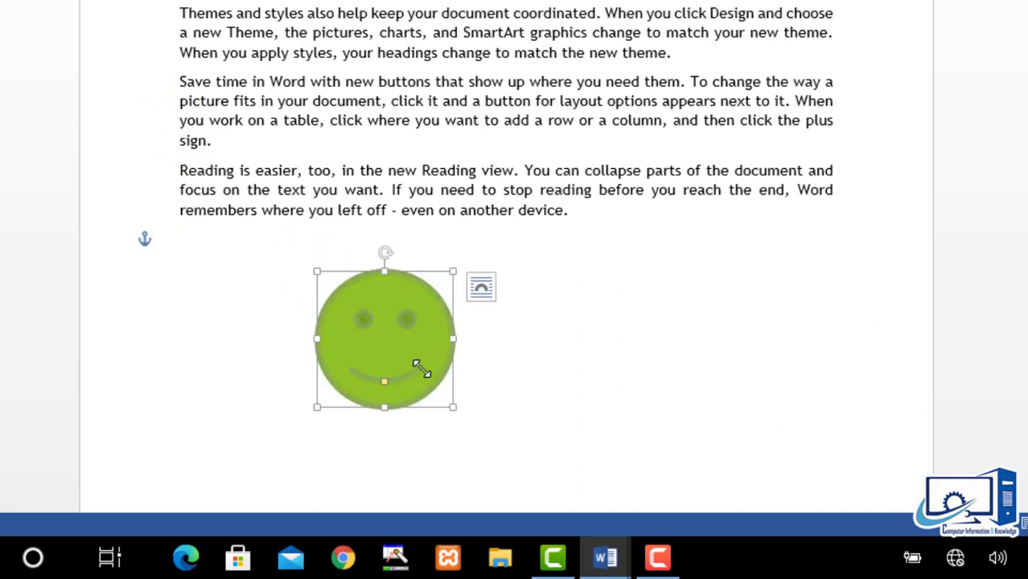
- Add two copies of the smiley face and arrange the three in a triangle, two above and one below
{"action": "mouse_move", "coordinate": [422, 368]}
{"action": "left_mouse_down"}
{"action": "mouse_move", "coordinate": [427, 334]}
{"action": "mouse_move", "coordinate": [484, 305]}
{"action": "mouse_move", "coordinate": [627, 273]}
{"action": "mouse_move", "coordinate": [581, 375]}
{"action": "mouse_move", "coordinate": [543, 387]}
{"action": "left_mouse_up"}
{"action": "key", "text": "ctrl+v"}
{"action": "key", "text": "ctrl+v"}
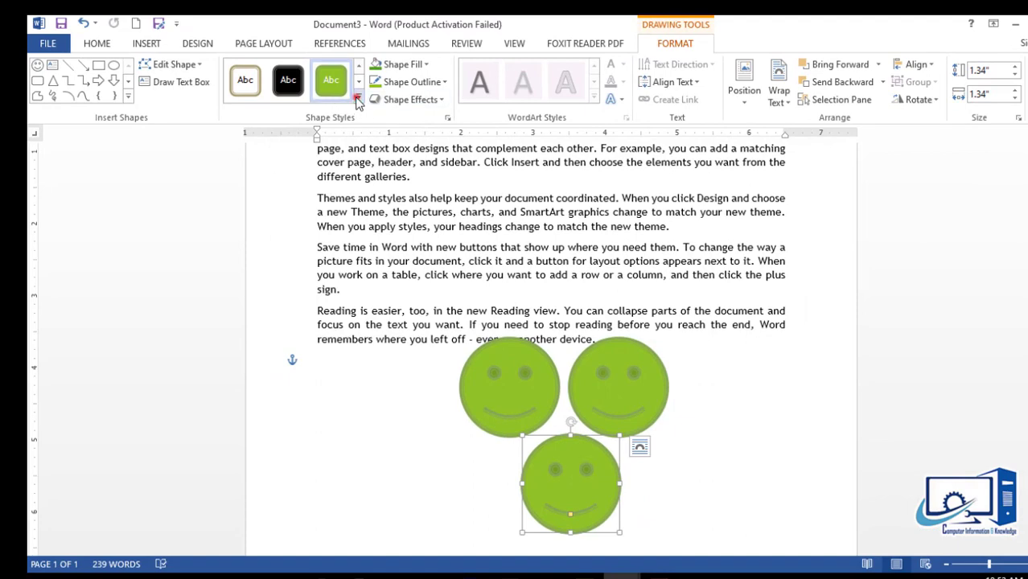
- Apply the white-outlined orange shape style to the lower smiley face and the matching gold style to the upper-left one
{"action": "left_click", "coordinate": [359, 97]}
{"action": "left_click", "coordinate": [419, 168]}
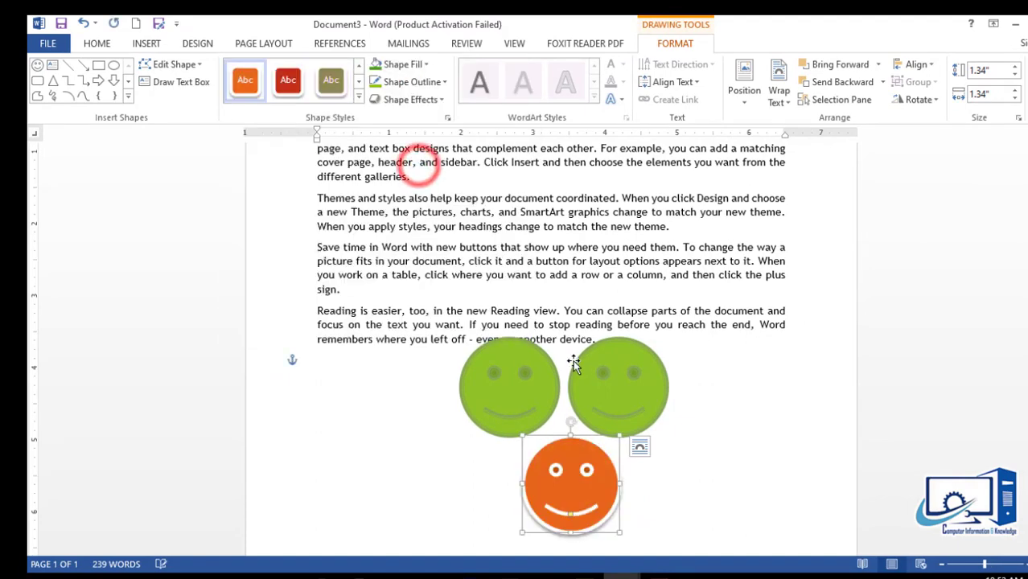
{"action": "left_click", "coordinate": [531, 379]}
{"action": "left_click", "coordinate": [359, 97]}
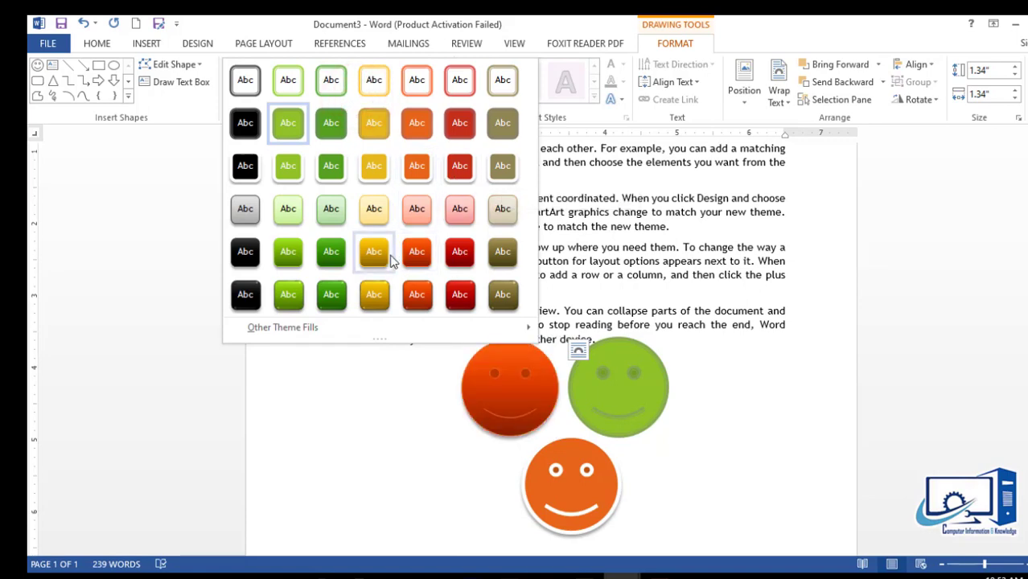
{"action": "left_click", "coordinate": [374, 166]}
{"action": "left_click", "coordinate": [660, 406]}
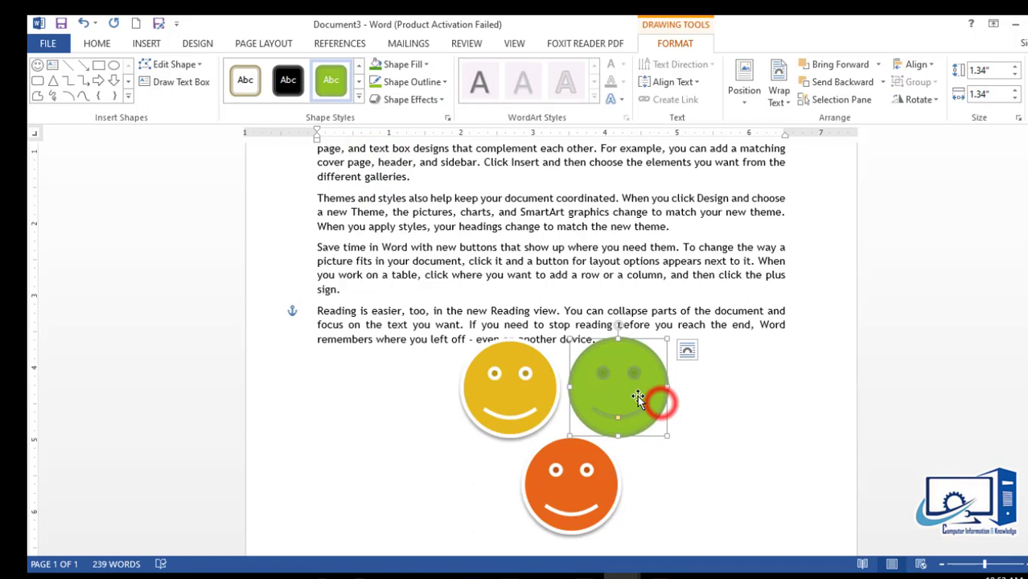
{"action": "left_click", "coordinate": [705, 425]}
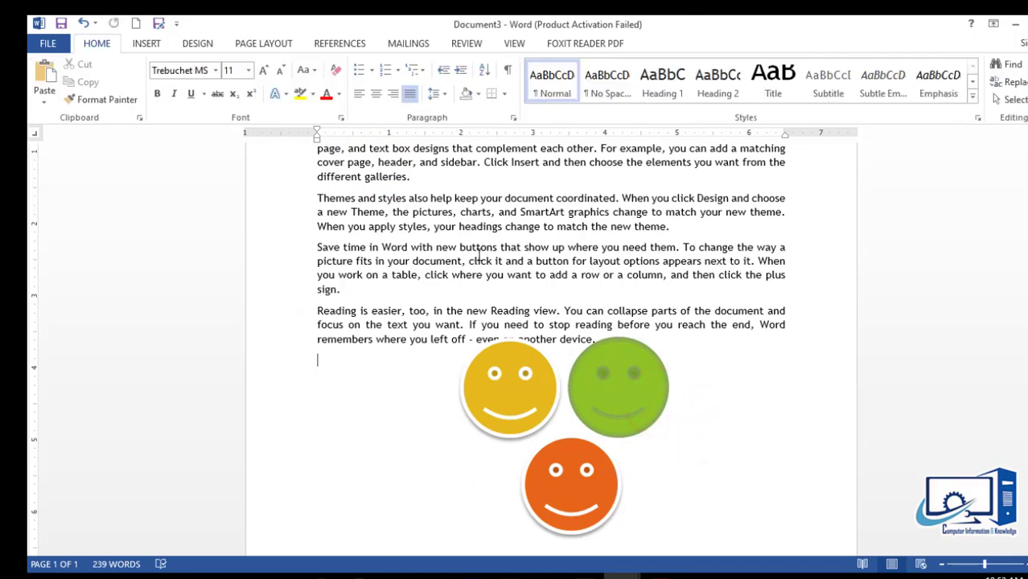
- Insert two blank lines above the "Themes and styles" paragraph
{"action": "left_click", "coordinate": [492, 368]}
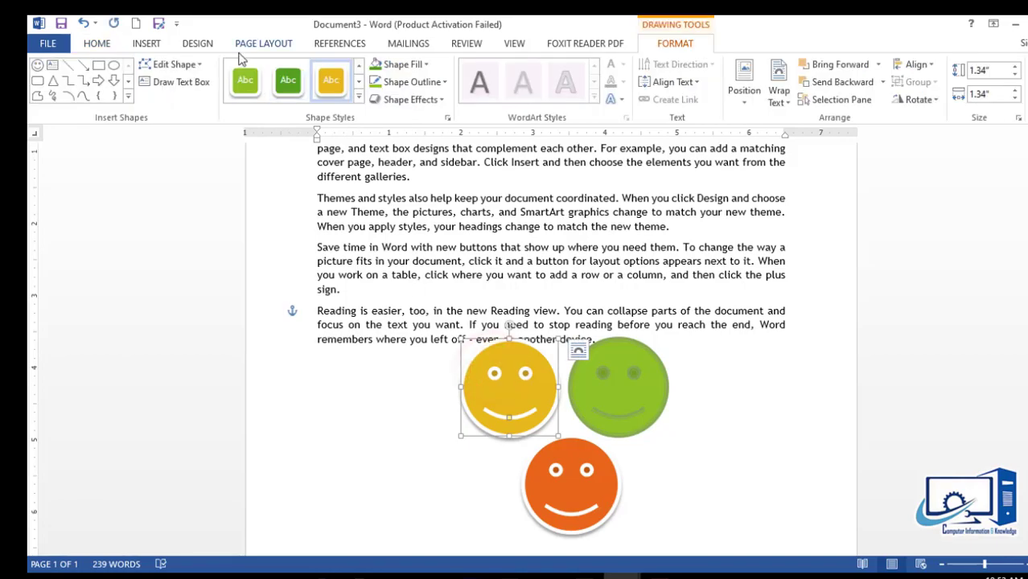
{"action": "left_click", "coordinate": [264, 44]}
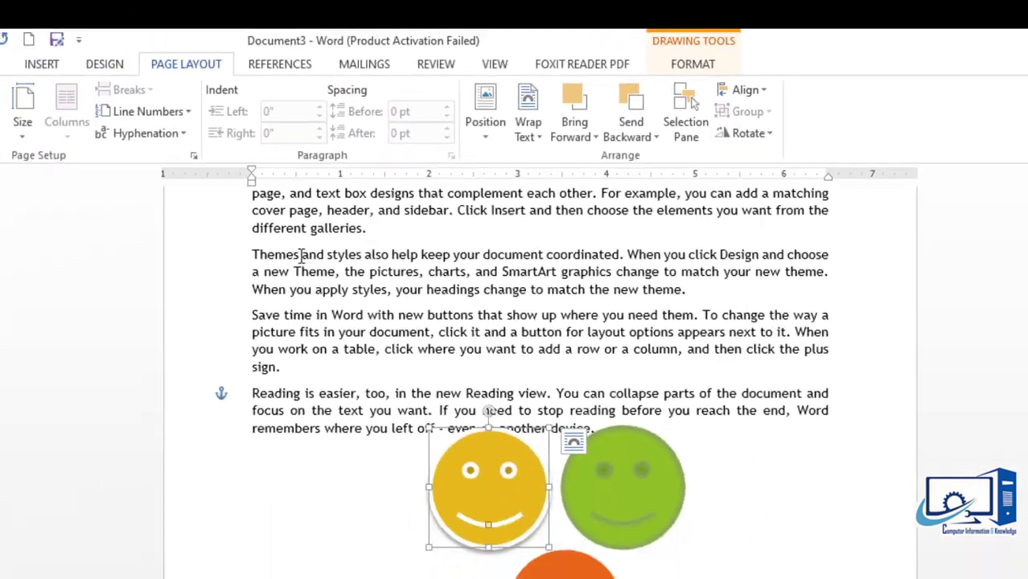
{"action": "left_click", "coordinate": [120, 332]}
{"action": "key", "text": "Return"}
{"action": "key", "text": "Return"}
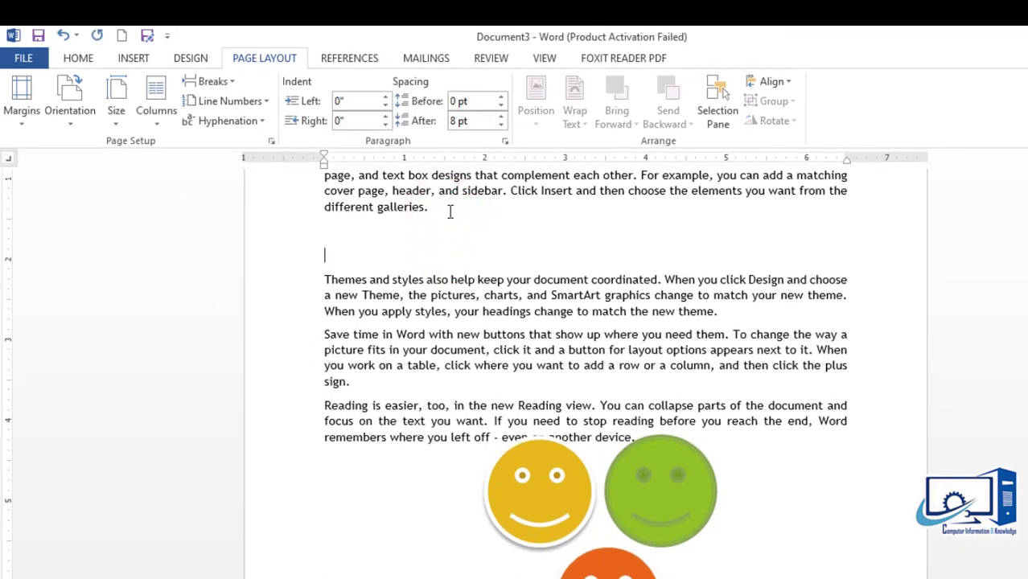
- Insert Picture1.png above the "Themes and styles" paragraph and shrink it to about 2.8" wide
{"action": "left_click", "coordinate": [127, 62]}
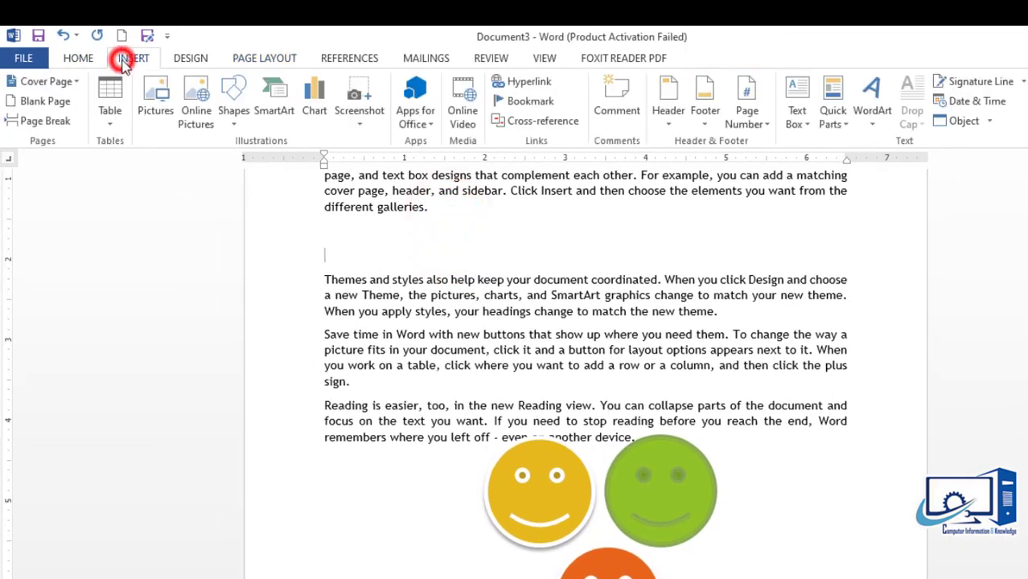
{"action": "left_click", "coordinate": [163, 105]}
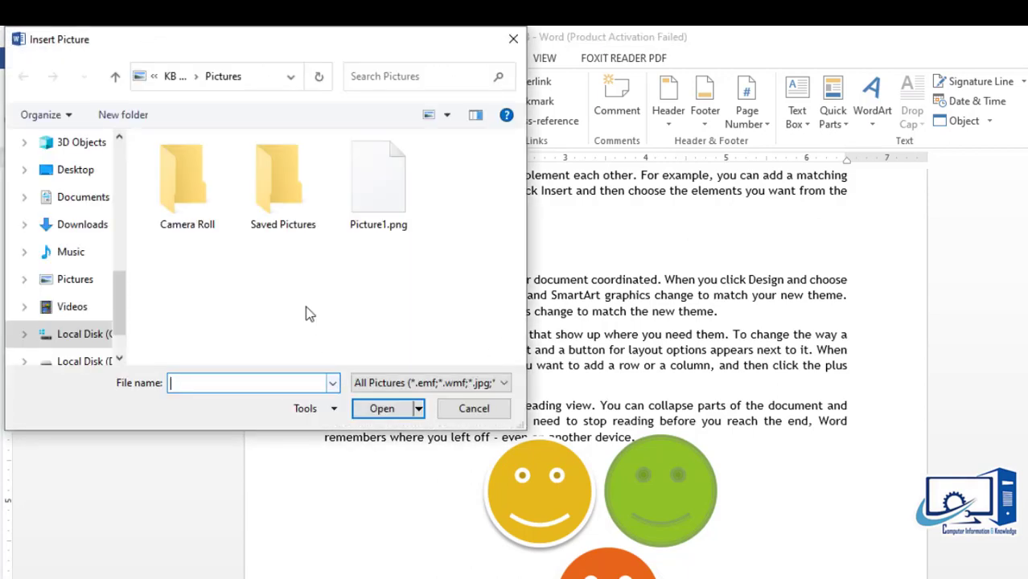
{"action": "left_click_drag", "start_coordinate": [119, 321], "coordinate": [122, 342]}
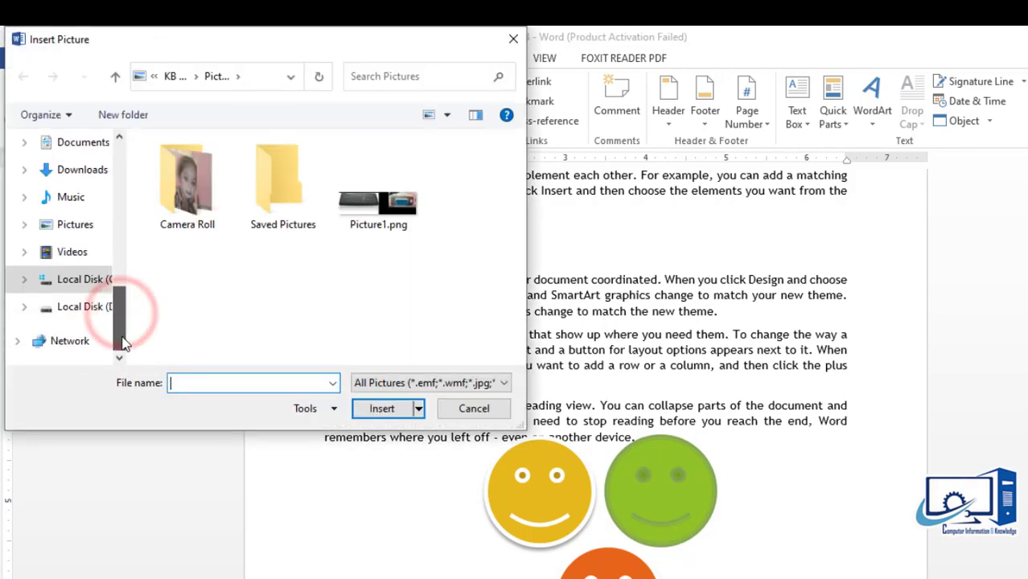
{"action": "left_click", "coordinate": [376, 201]}
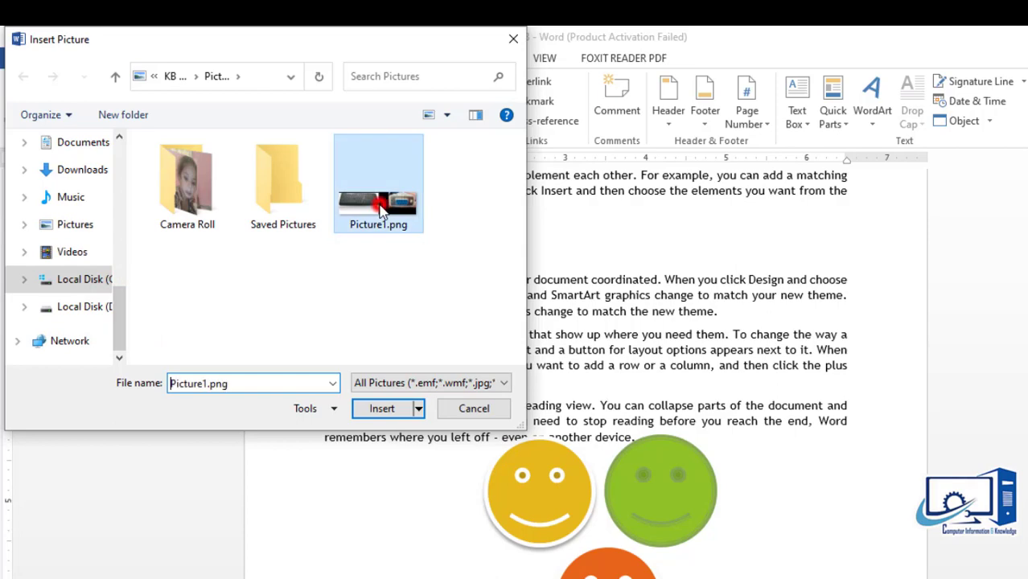
{"action": "left_click", "coordinate": [383, 410]}
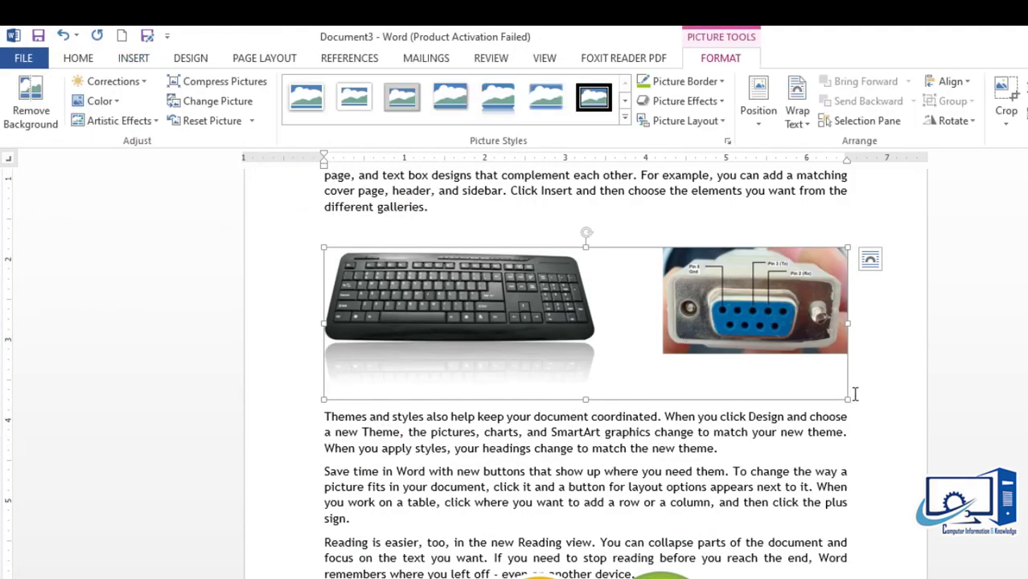
{"action": "left_click_drag", "start_coordinate": [845, 400], "coordinate": [453, 311]}
{"action": "left_click", "coordinate": [433, 278]}
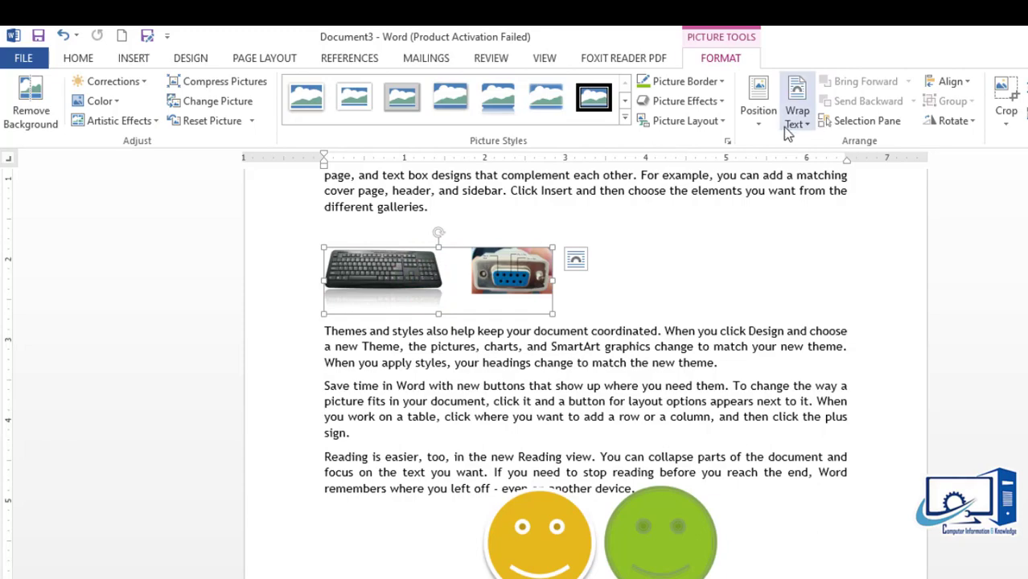
- Position the picture at the top center of the page with square text wrapping
{"action": "left_click", "coordinate": [255, 59]}
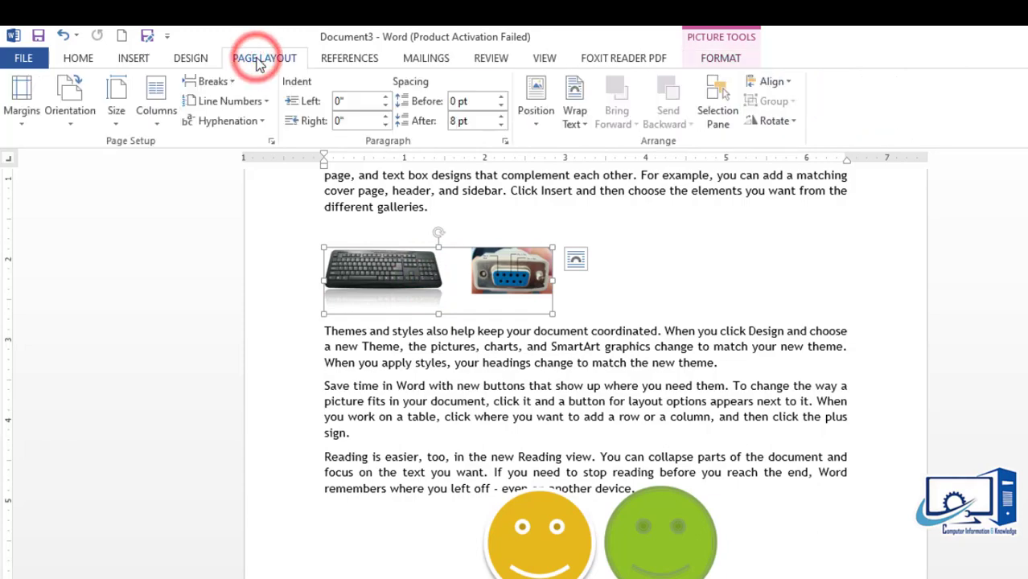
{"action": "left_click", "coordinate": [539, 119]}
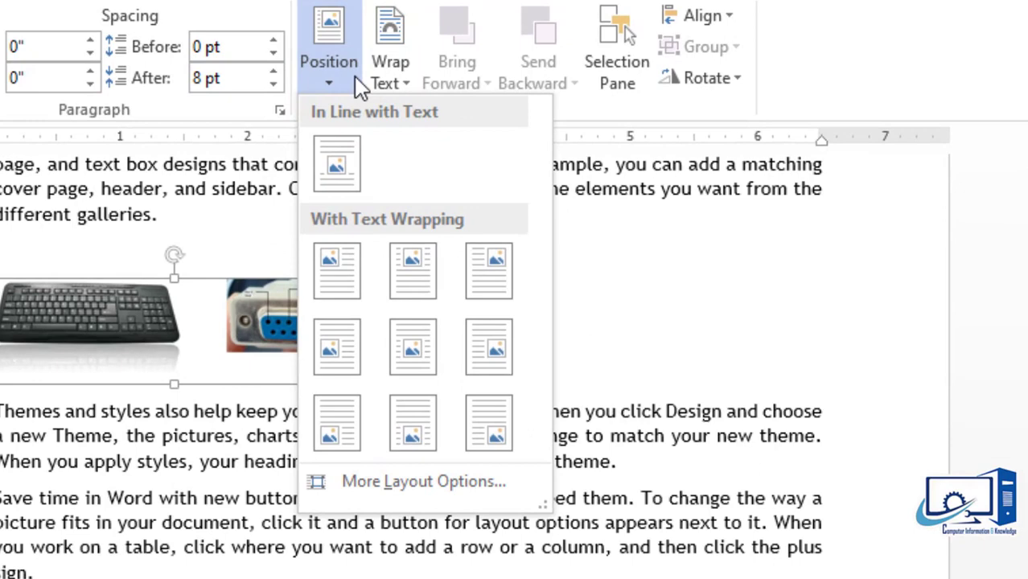
{"action": "left_click", "coordinate": [415, 276]}
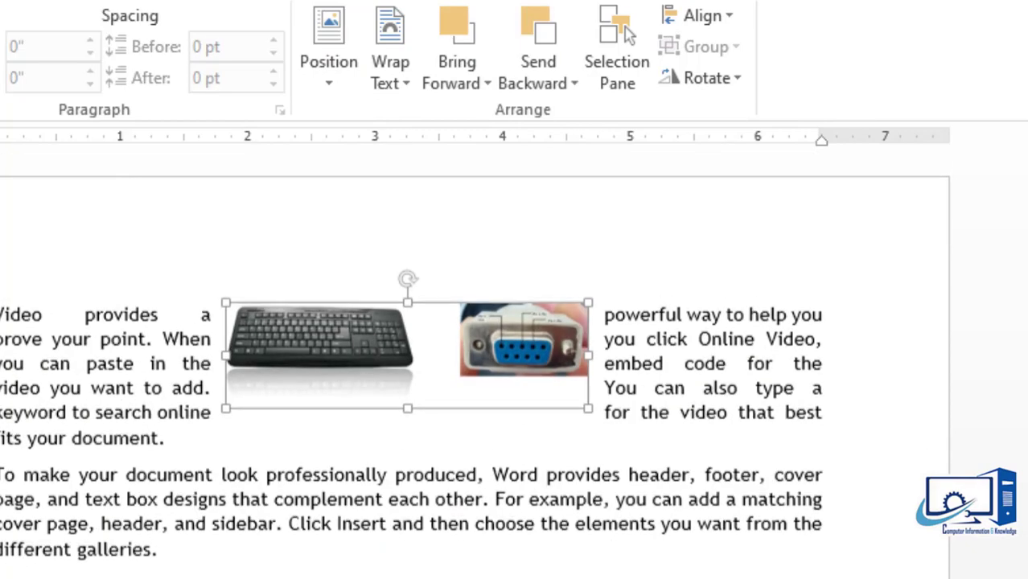
- Try the top-right and middle-center positions with square text wrapping on the keyboard-and-connector picture
{"action": "left_click", "coordinate": [457, 337]}
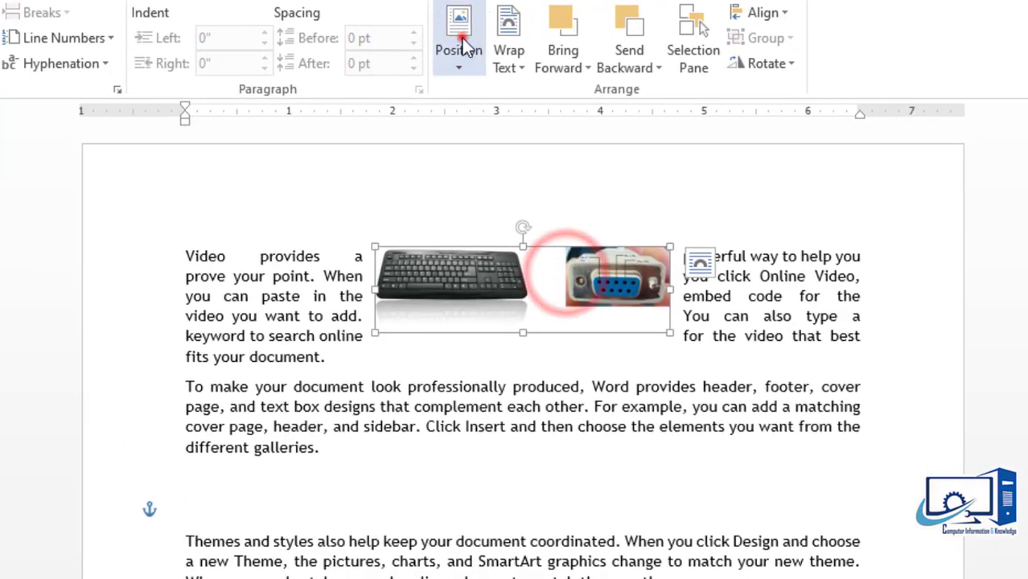
{"action": "left_click", "coordinate": [461, 48]}
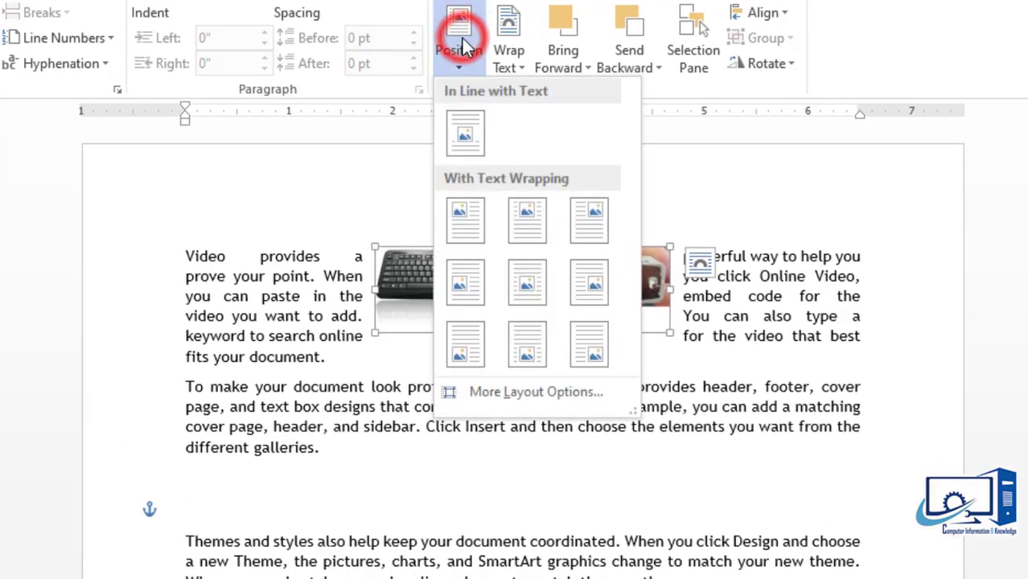
{"action": "left_click", "coordinate": [592, 223]}
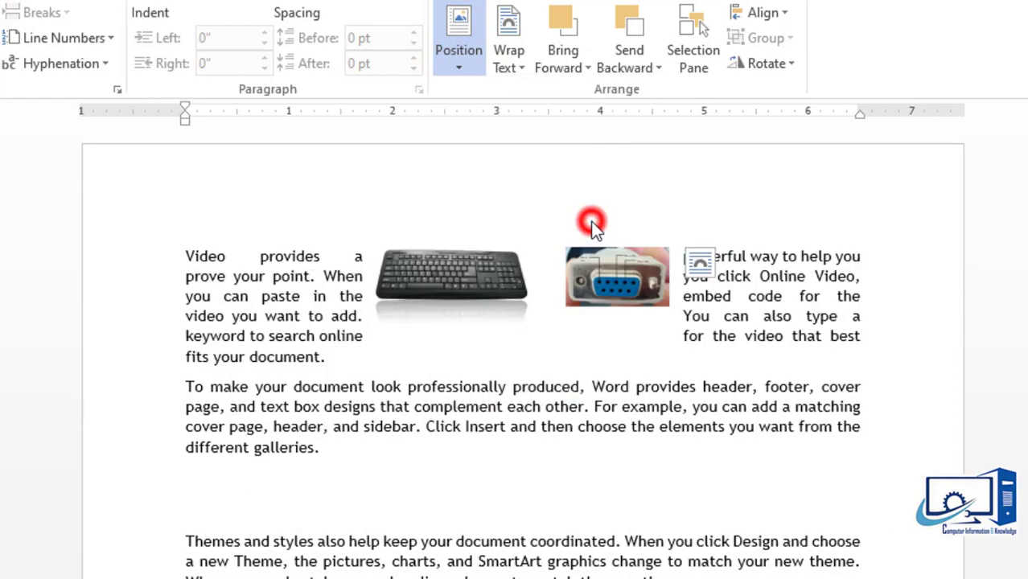
{"action": "left_click", "coordinate": [456, 52]}
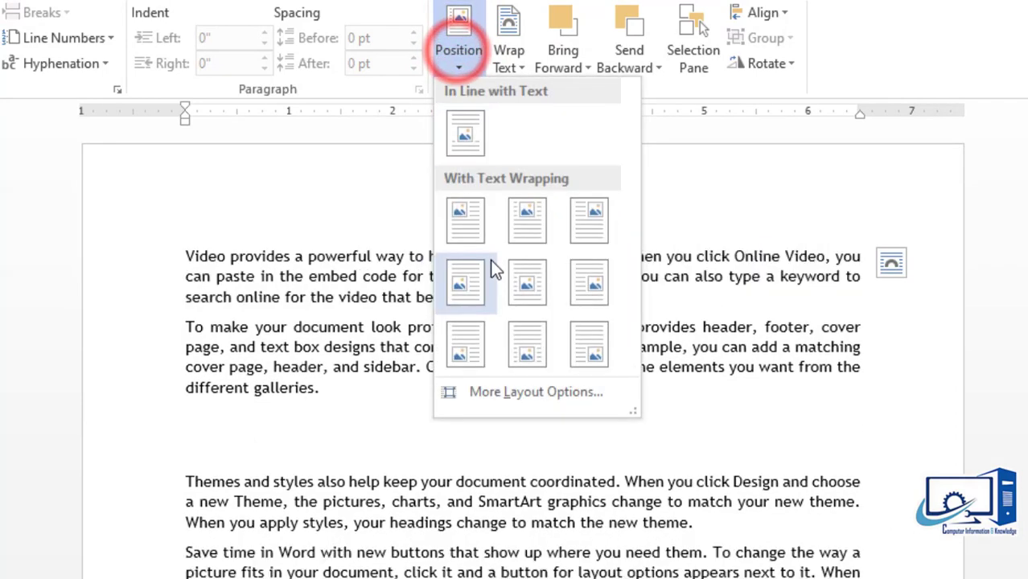
{"action": "left_click", "coordinate": [527, 272]}
{"action": "scroll", "coordinate": [527, 266], "scroll_direction": "down", "scroll_amount": 4}
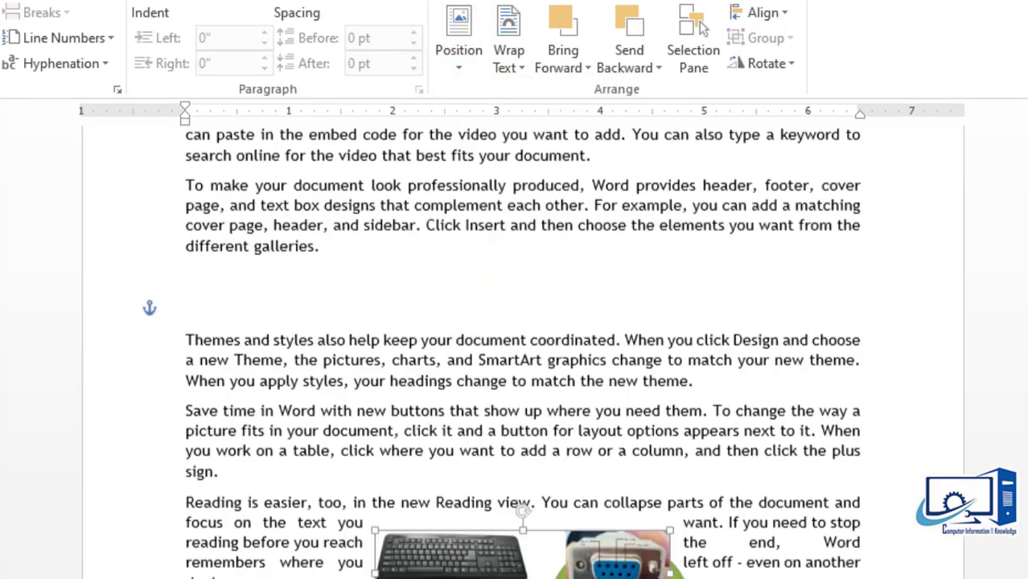
- Position the keyboard-and-connector picture at the bottom center of the page with square text wrapping
{"action": "left_click", "coordinate": [466, 65]}
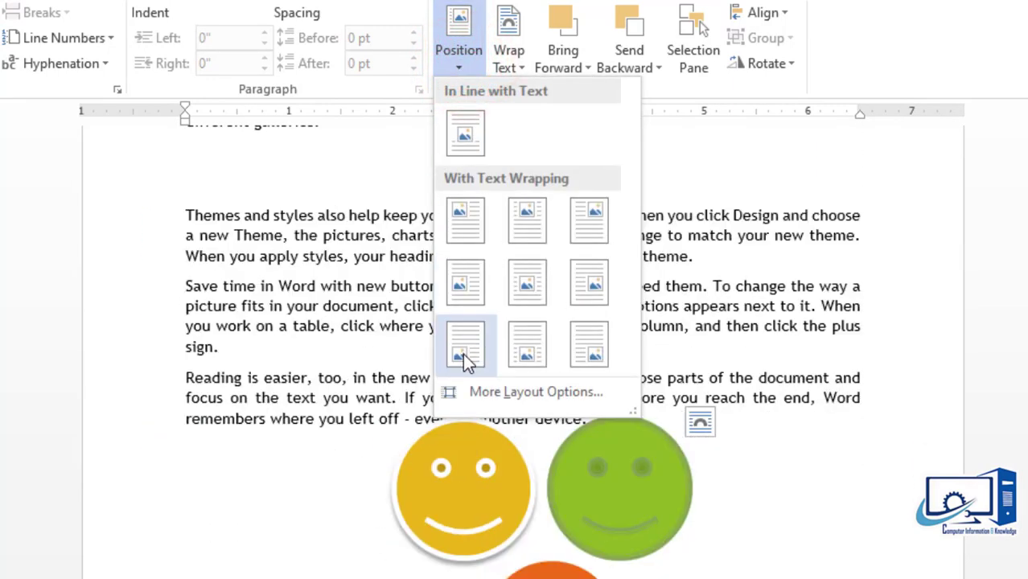
{"action": "left_click", "coordinate": [530, 359]}
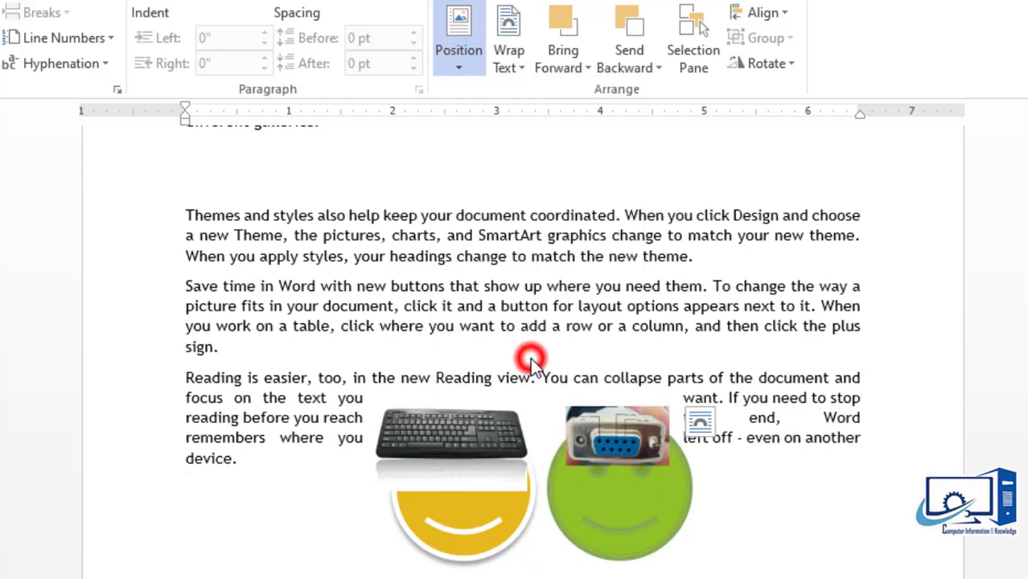
{"action": "scroll", "coordinate": [530, 358], "scroll_direction": "down", "scroll_amount": 5}
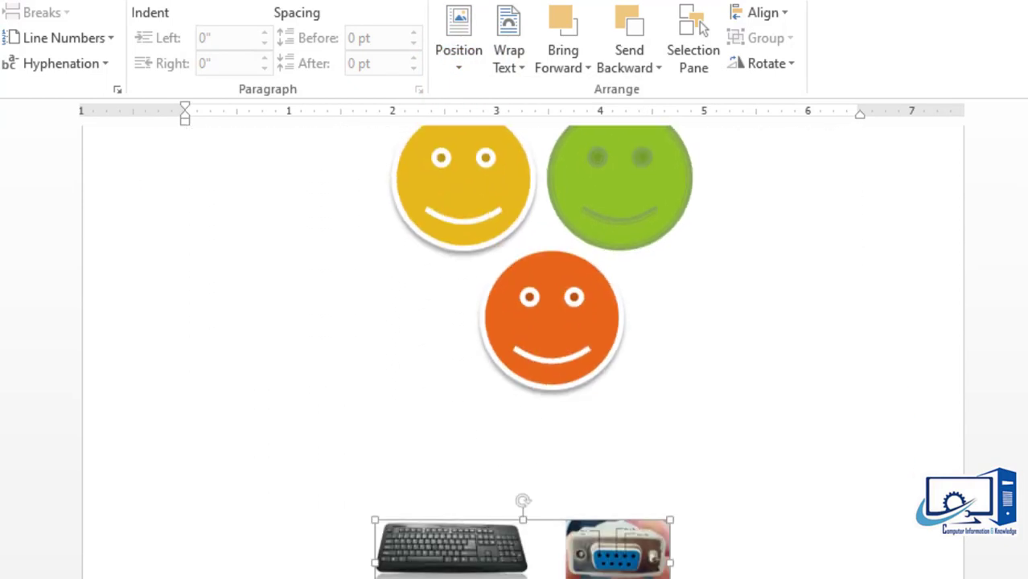
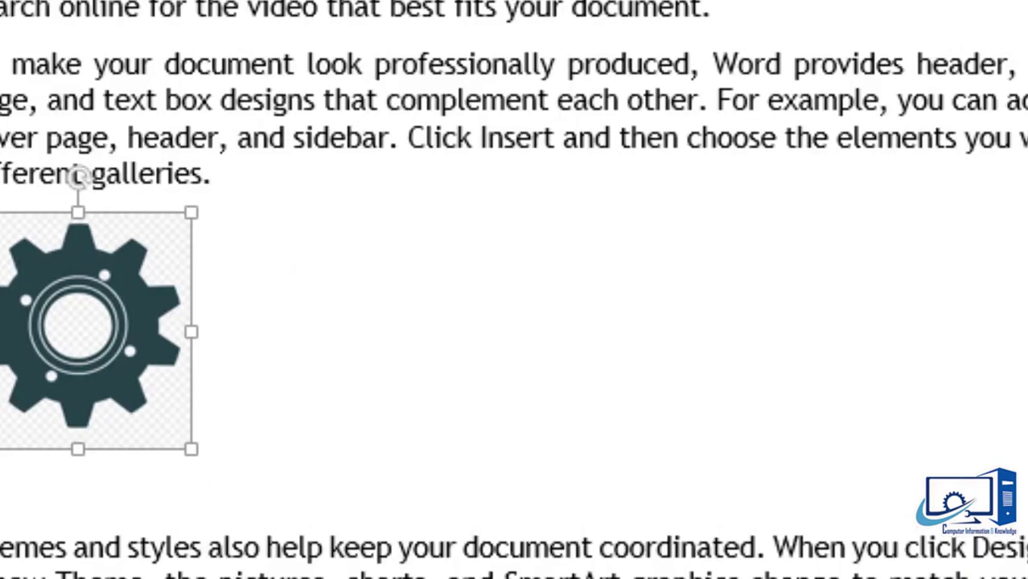
- Try to move the gear picture out of its in-line place above the "Themes and styles" paragraph
{"action": "left_click", "coordinate": [120, 330]}
{"action": "left_click", "coordinate": [201, 342]}
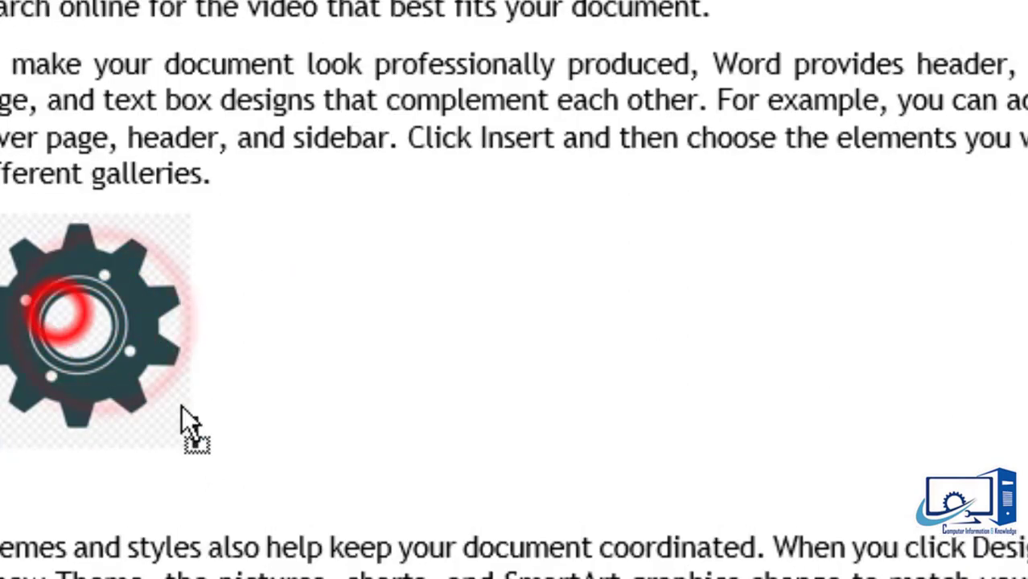
{"action": "left_click", "coordinate": [108, 331]}
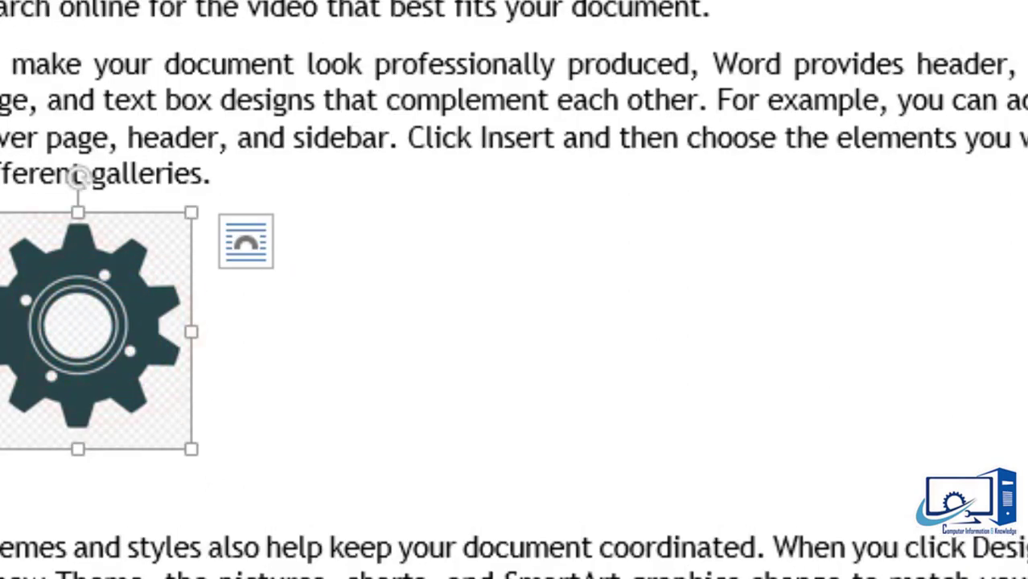
{"action": "left_click", "coordinate": [122, 318]}
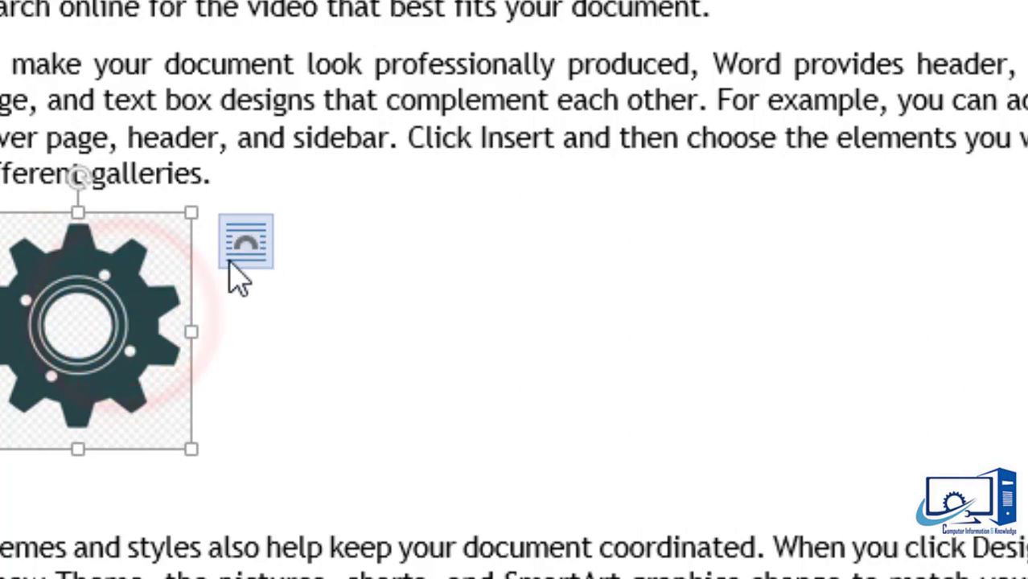
{"action": "left_click", "coordinate": [62, 342]}
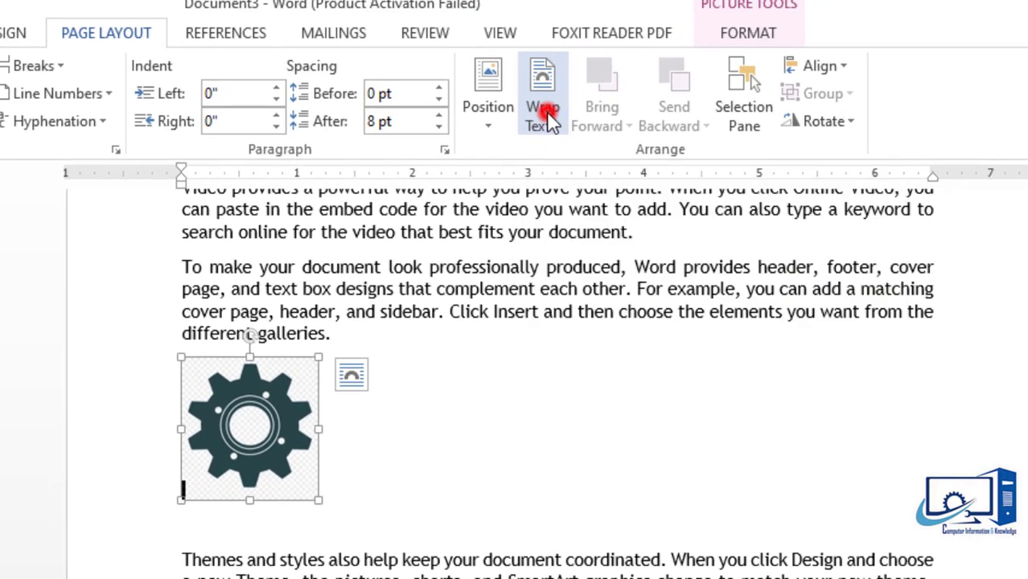
- Set the gear picture's text wrapping to Square and move it about 1" to the right
{"action": "left_click", "coordinate": [545, 109]}
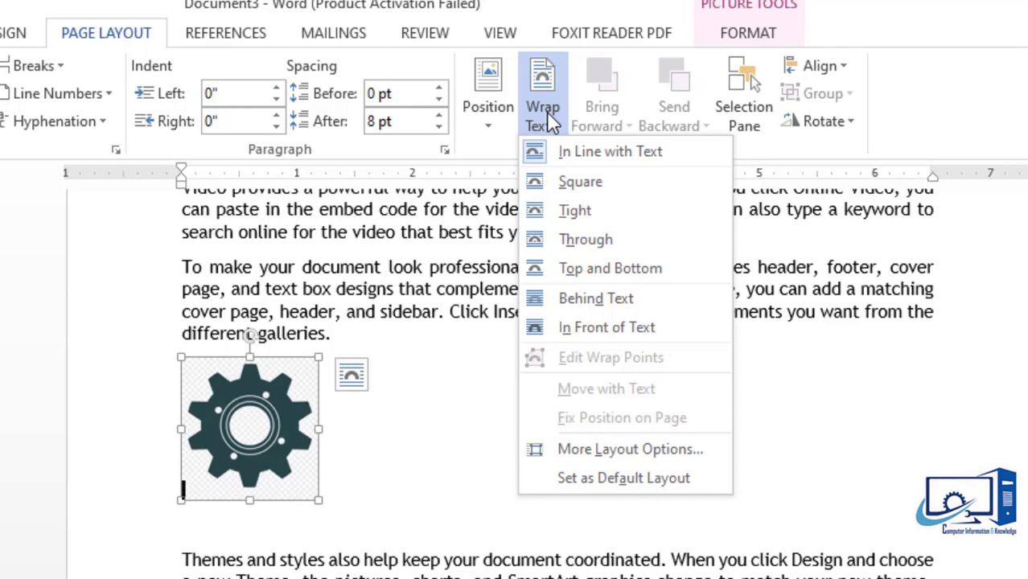
{"action": "left_click", "coordinate": [592, 182]}
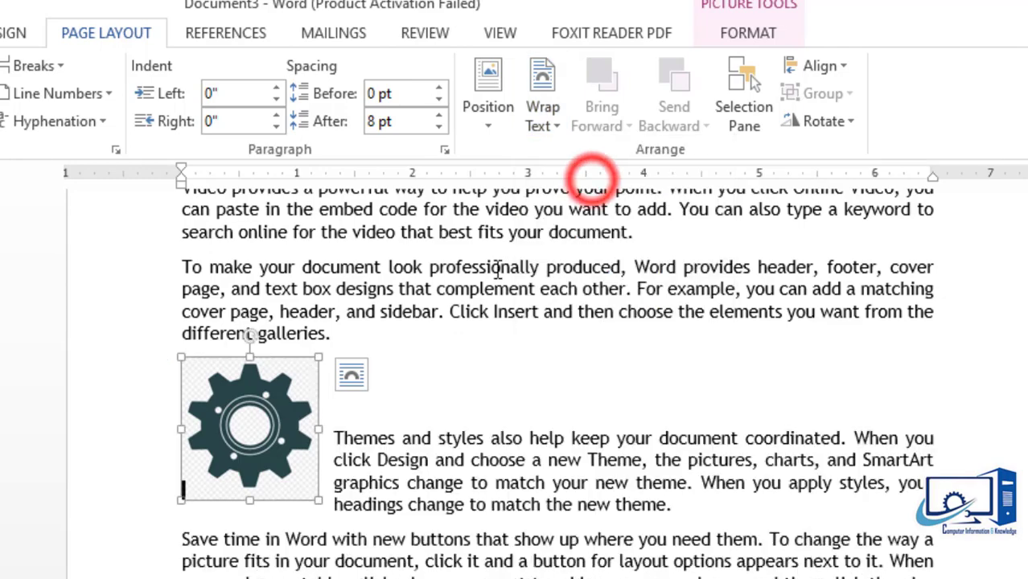
{"action": "left_click_drag", "start_coordinate": [259, 400], "coordinate": [383, 393]}
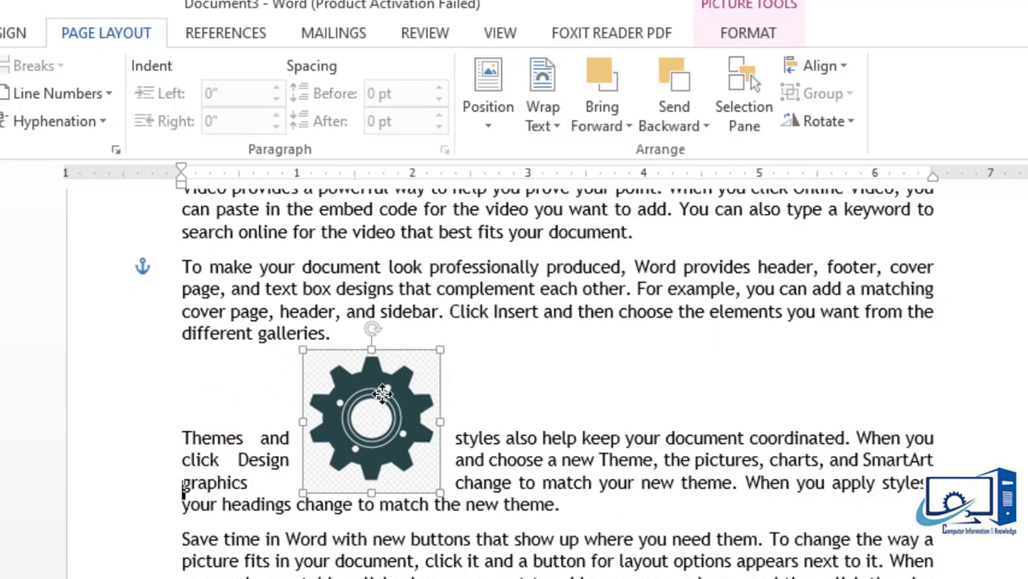
- Set the gear picture's wrapping to In Front of Text and move it over the "To make your document" paragraph
{"action": "left_click", "coordinate": [531, 125]}
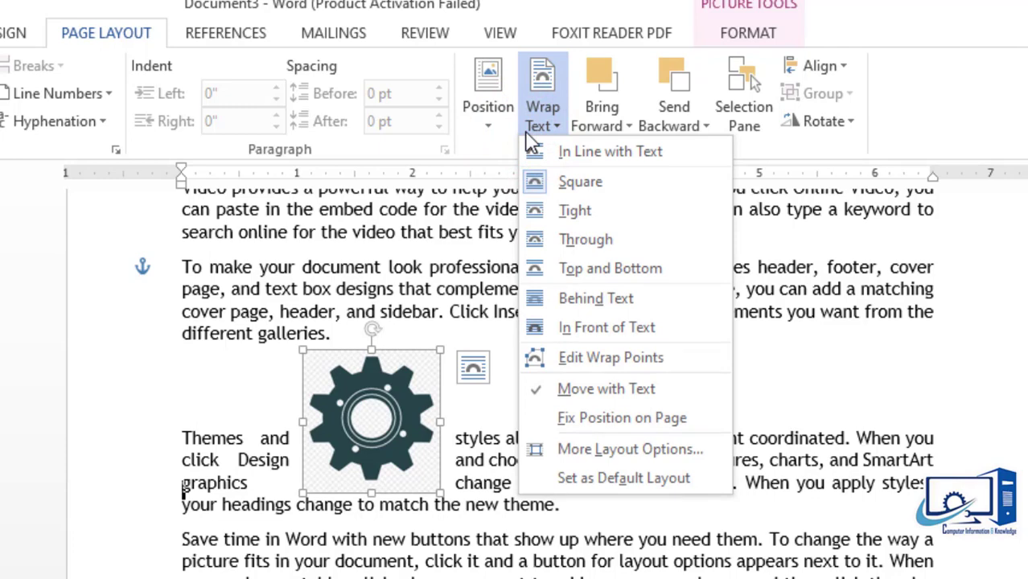
{"action": "left_click", "coordinate": [599, 328]}
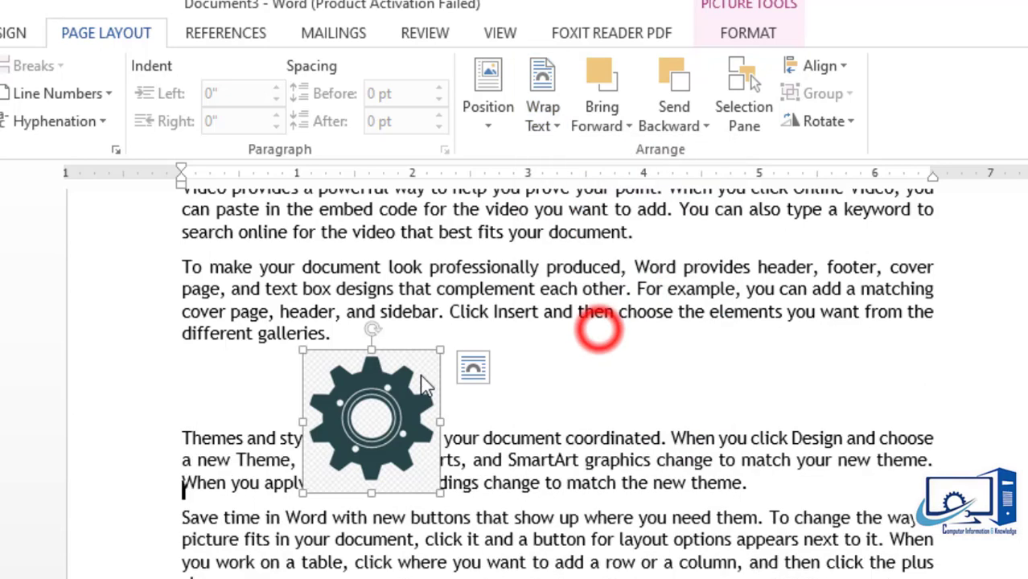
{"action": "left_click_drag", "start_coordinate": [312, 415], "coordinate": [397, 322]}
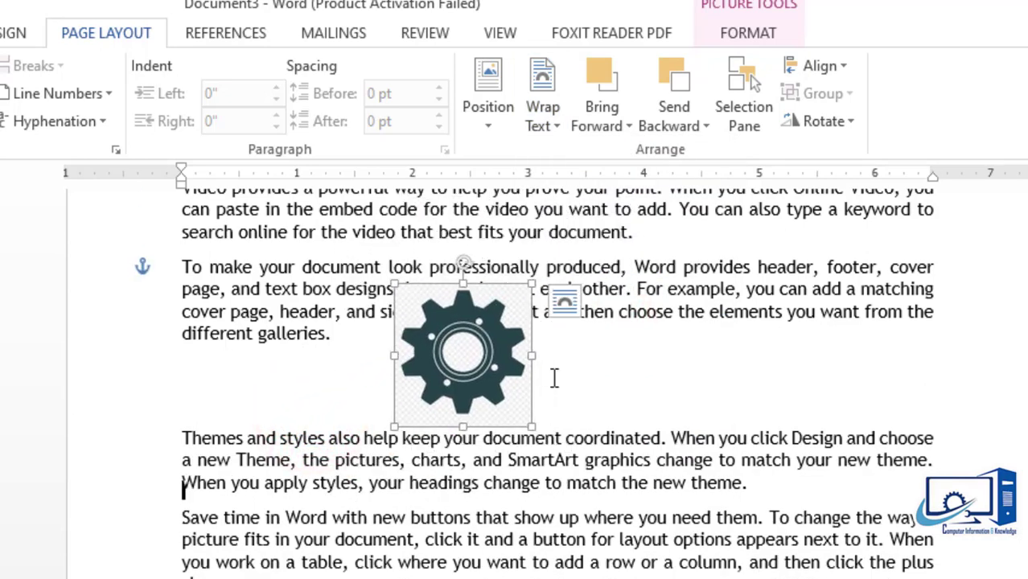
- Set the gear picture's wrapping to Behind Text, move it up and right, and enlarge it to about 1.9" wide
{"action": "left_click", "coordinate": [542, 112]}
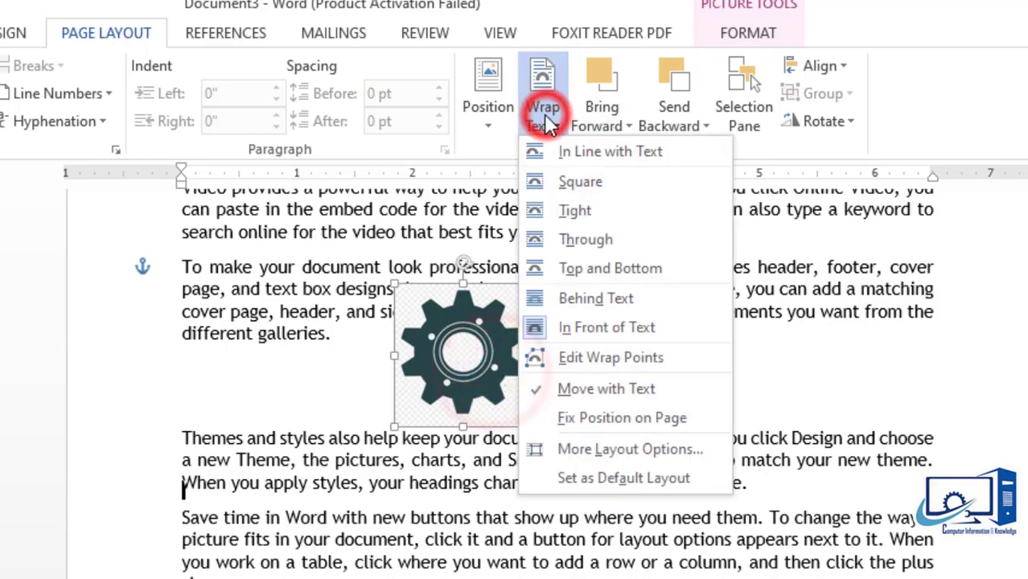
{"action": "left_click", "coordinate": [605, 299]}
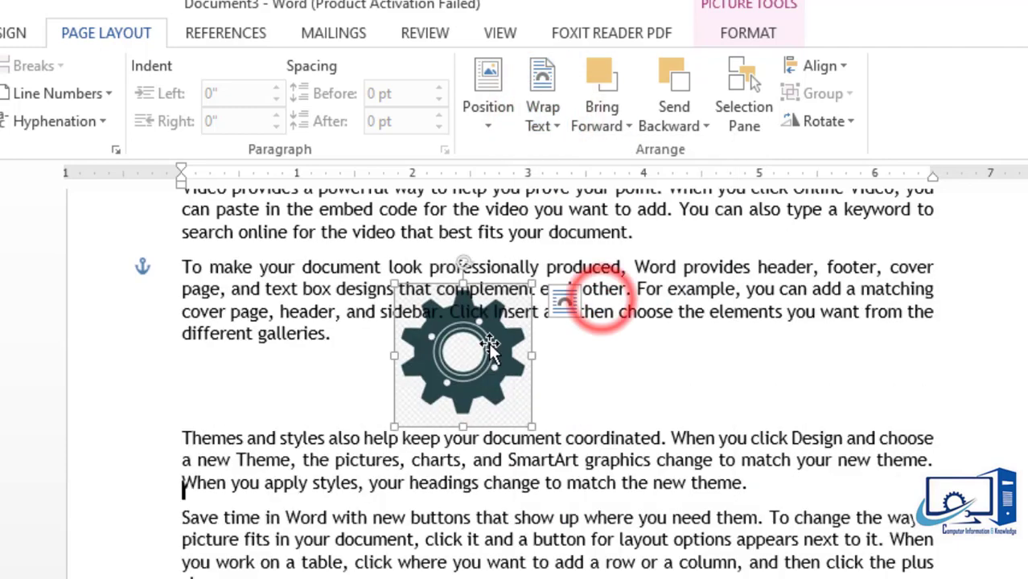
{"action": "left_click_drag", "start_coordinate": [482, 342], "coordinate": [597, 282]}
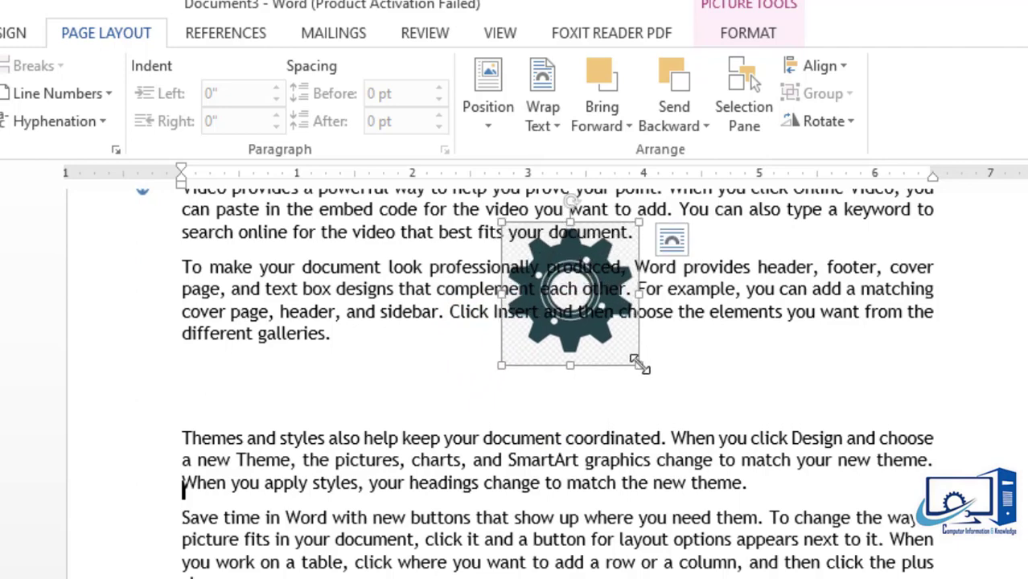
{"action": "left_click_drag", "start_coordinate": [636, 363], "coordinate": [724, 443]}
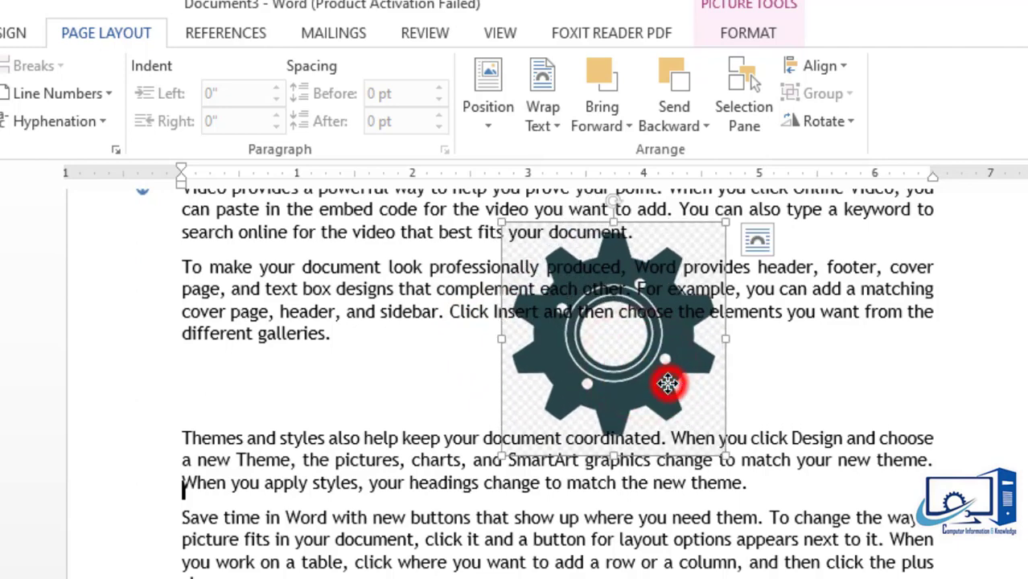
{"action": "left_click", "coordinate": [822, 383]}
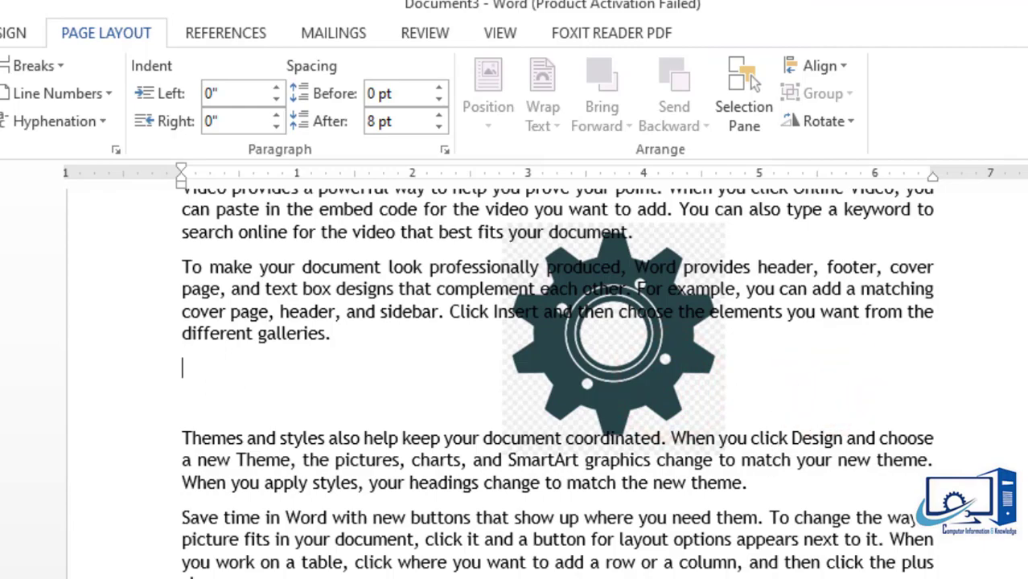
- Delete the keyboard-and-connector picture below the smiley faces
{"action": "scroll", "coordinate": [556, 386], "scroll_direction": "down", "scroll_amount": 4}
{"action": "left_click", "coordinate": [643, 429]}
{"action": "left_click", "coordinate": [456, 492]}
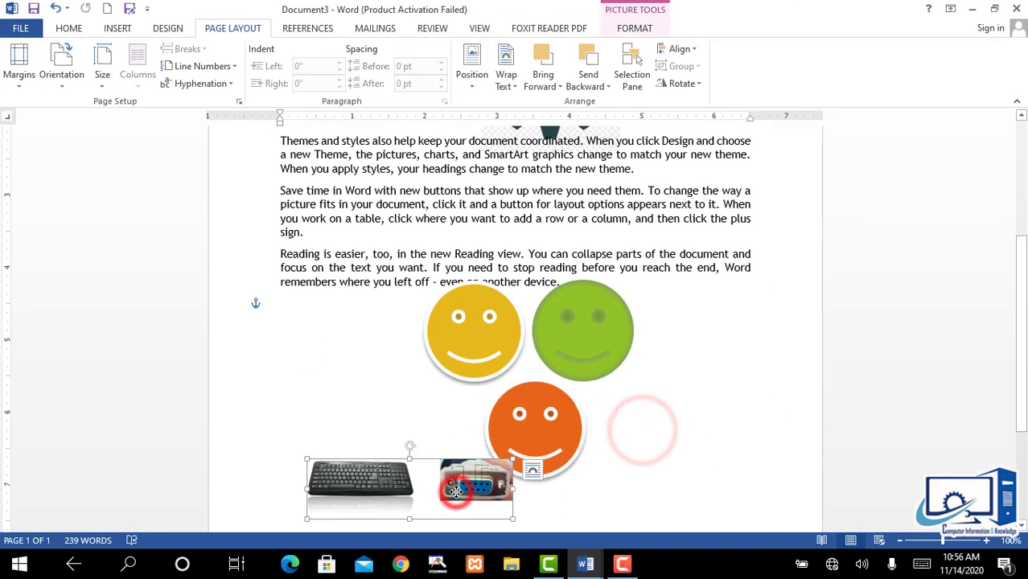
{"action": "key", "text": "Delete"}
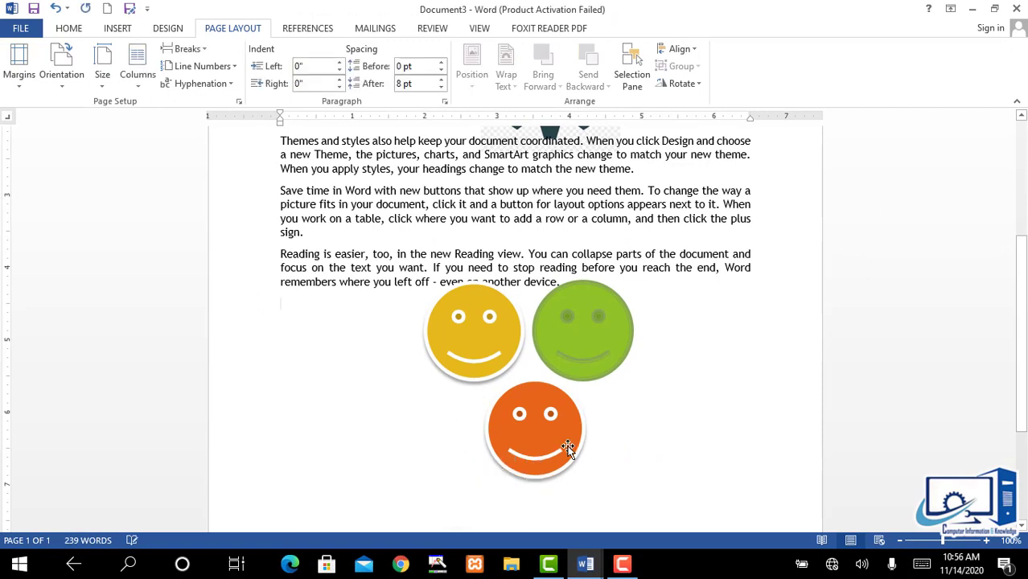
- Move the three smiley faces together so the gold and green ones overlap behind the orange one
{"action": "left_click_drag", "start_coordinate": [544, 433], "coordinate": [539, 432]}
{"action": "left_click", "coordinate": [482, 338]}
{"action": "left_click", "coordinate": [580, 328]}
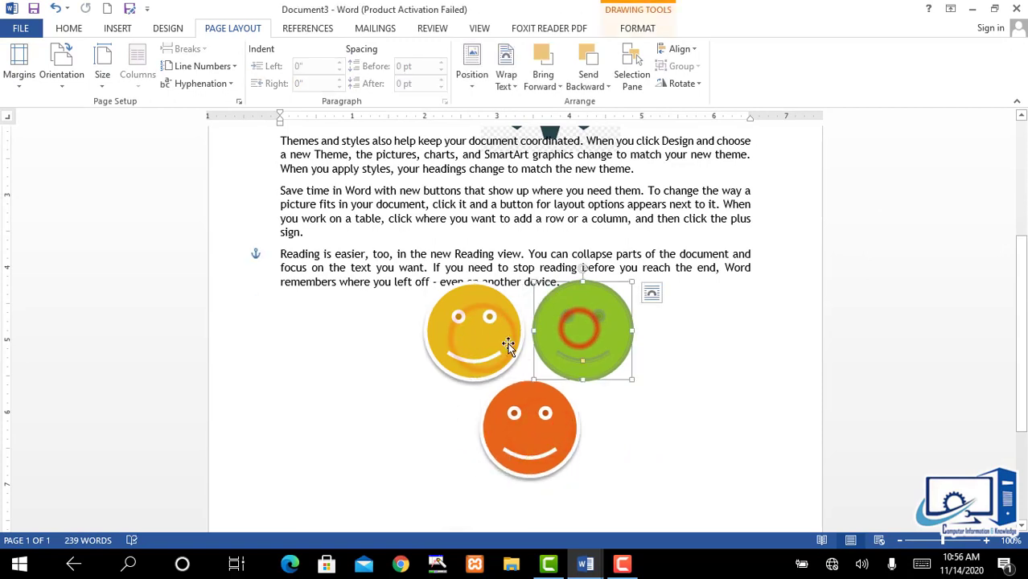
{"action": "left_click", "coordinate": [459, 326]}
{"action": "left_click_drag", "start_coordinate": [578, 338], "coordinate": [562, 391]}
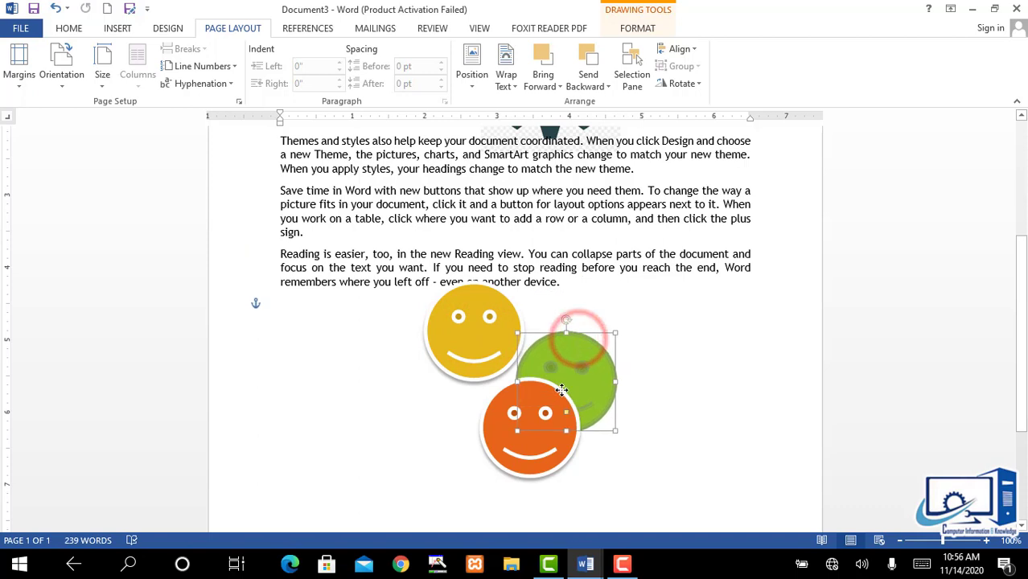
{"action": "left_click_drag", "start_coordinate": [471, 333], "coordinate": [487, 378]}
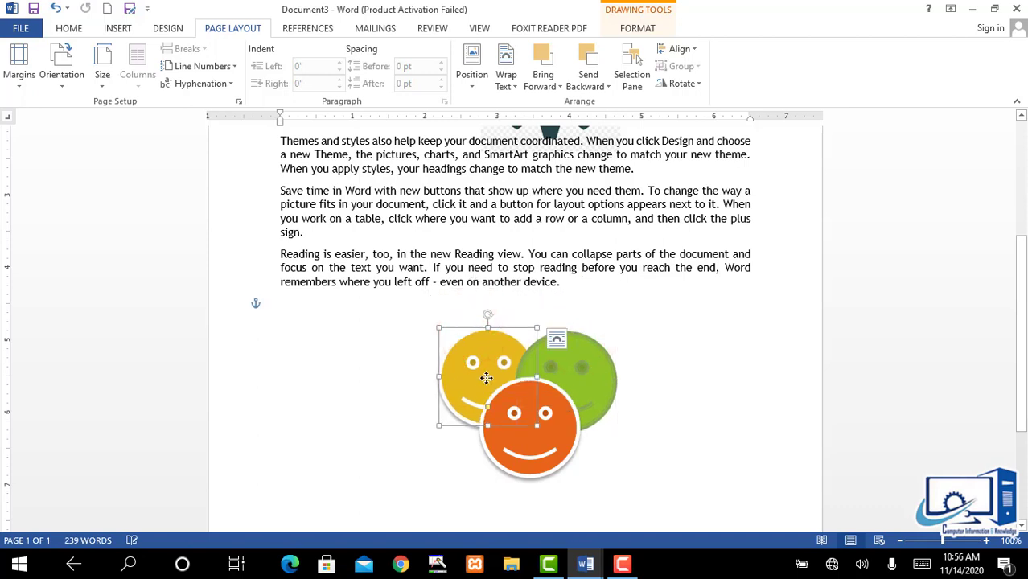
- Select the green smiley face and review the Bring Forward options available for it
{"action": "left_click", "coordinate": [681, 370]}
{"action": "left_click", "coordinate": [498, 370]}
{"action": "left_click", "coordinate": [575, 394]}
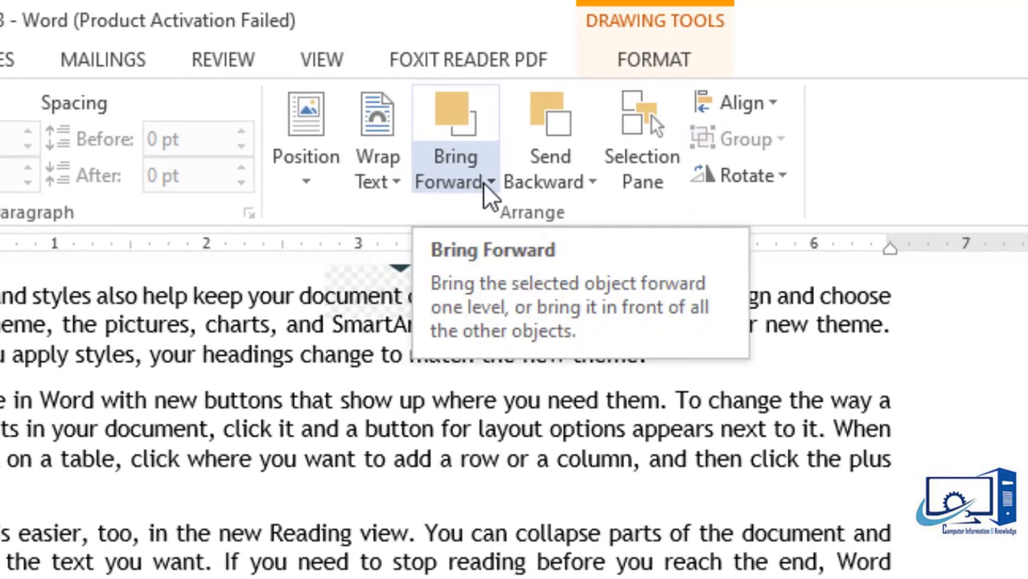
{"action": "left_click", "coordinate": [557, 86]}
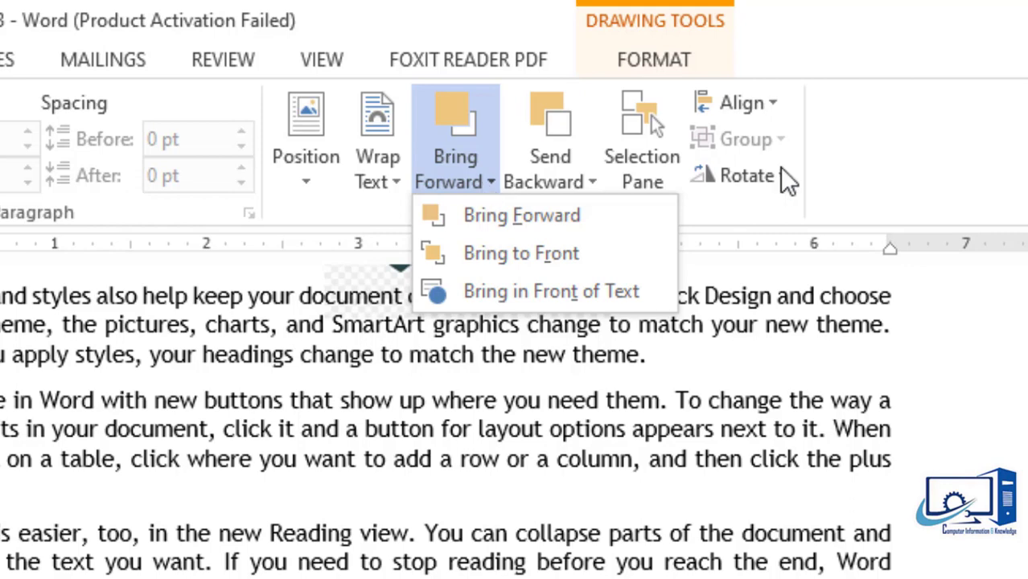
{"action": "left_click", "coordinate": [960, 203]}
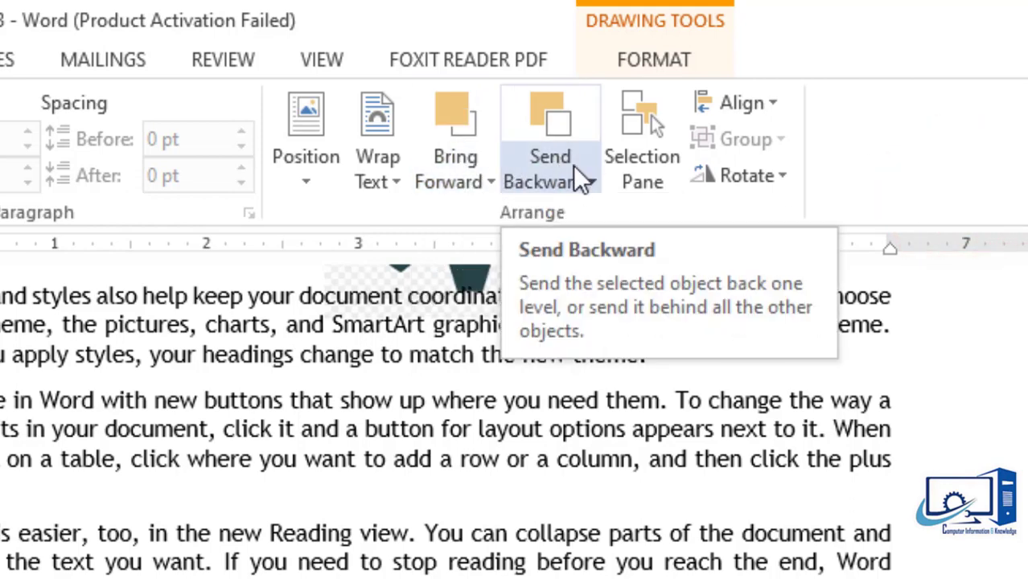
{"action": "left_click", "coordinate": [463, 179]}
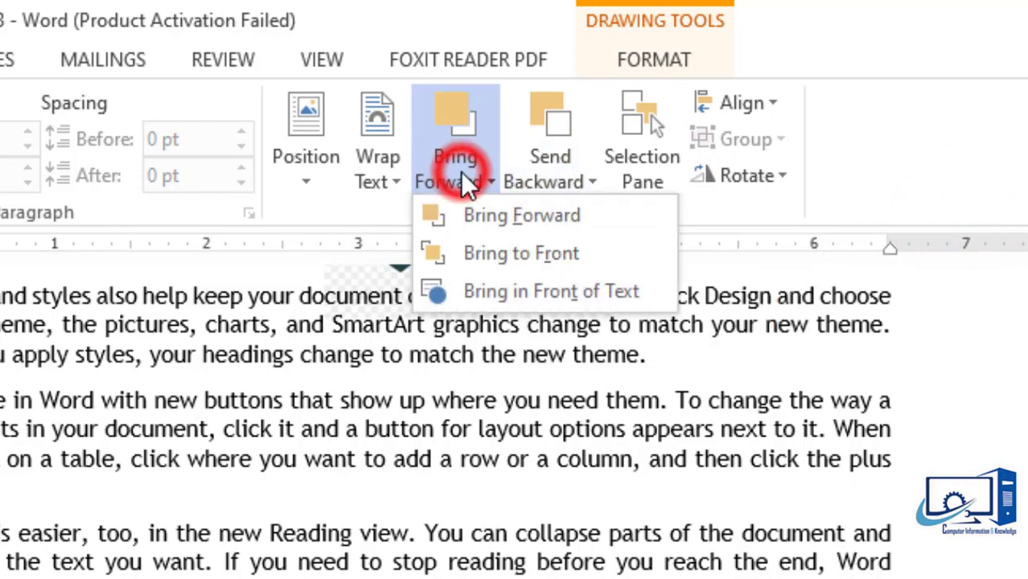
{"action": "left_click", "coordinate": [960, 155]}
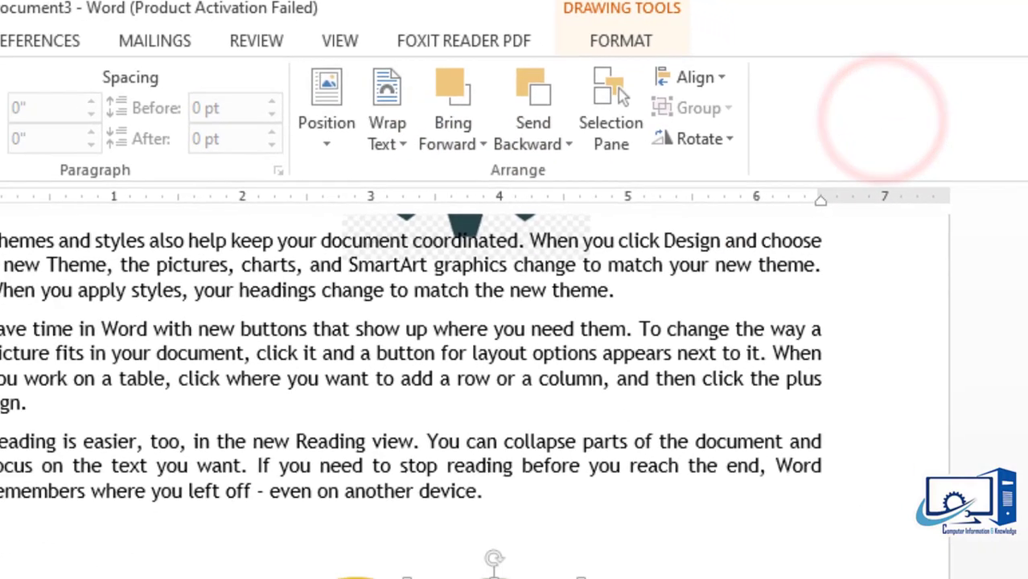
- Send the orange smiley face backward two levels, placing it behind the green and gold smiley faces
{"action": "left_click", "coordinate": [392, 520]}
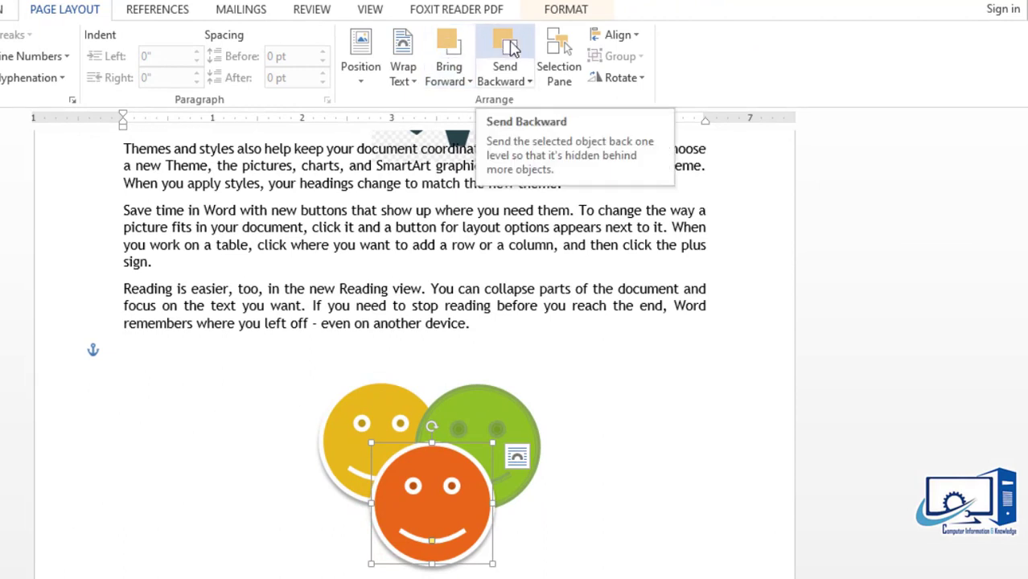
{"action": "left_click", "coordinate": [511, 48]}
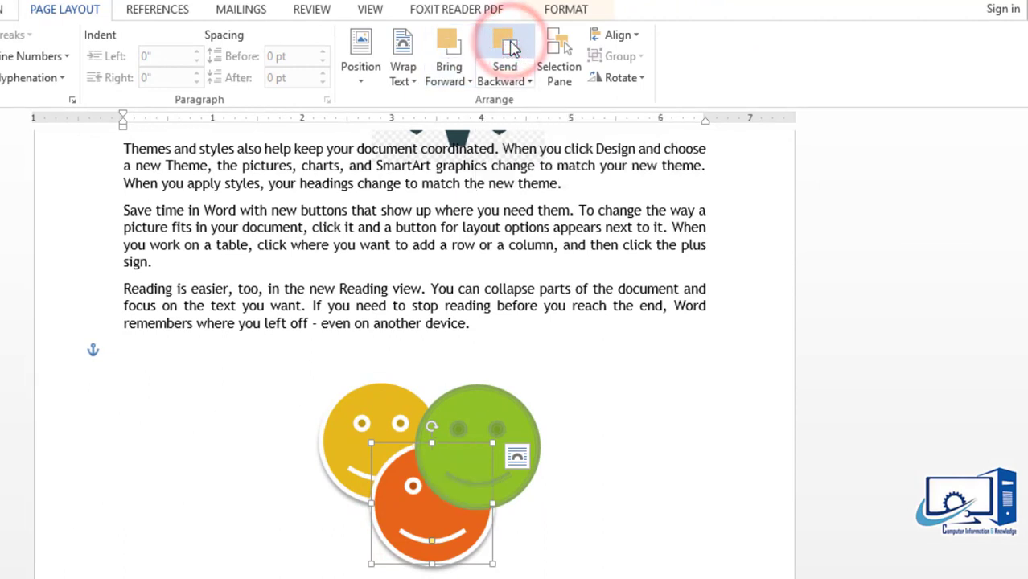
{"action": "left_click", "coordinate": [492, 420]}
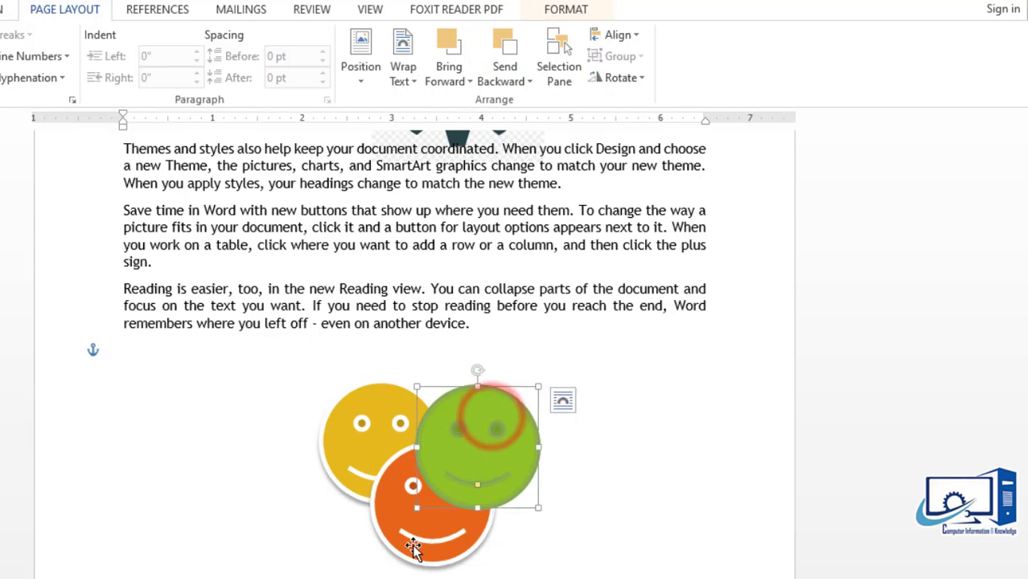
{"action": "left_click", "coordinate": [412, 542]}
{"action": "left_click", "coordinate": [503, 47]}
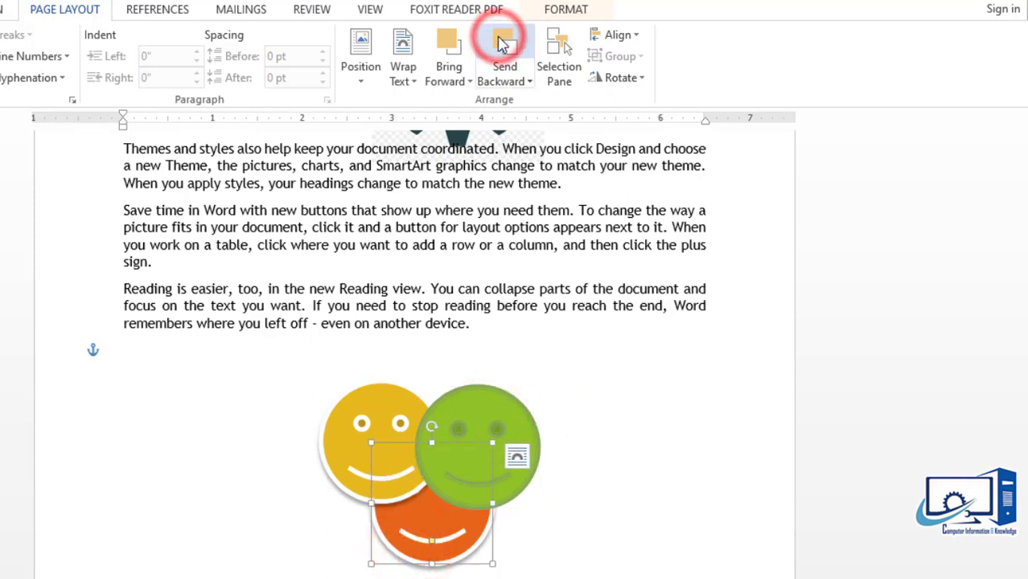
- Bring the orange smiley face forward two levels, back in front of the other two faces
{"action": "left_click", "coordinate": [445, 519]}
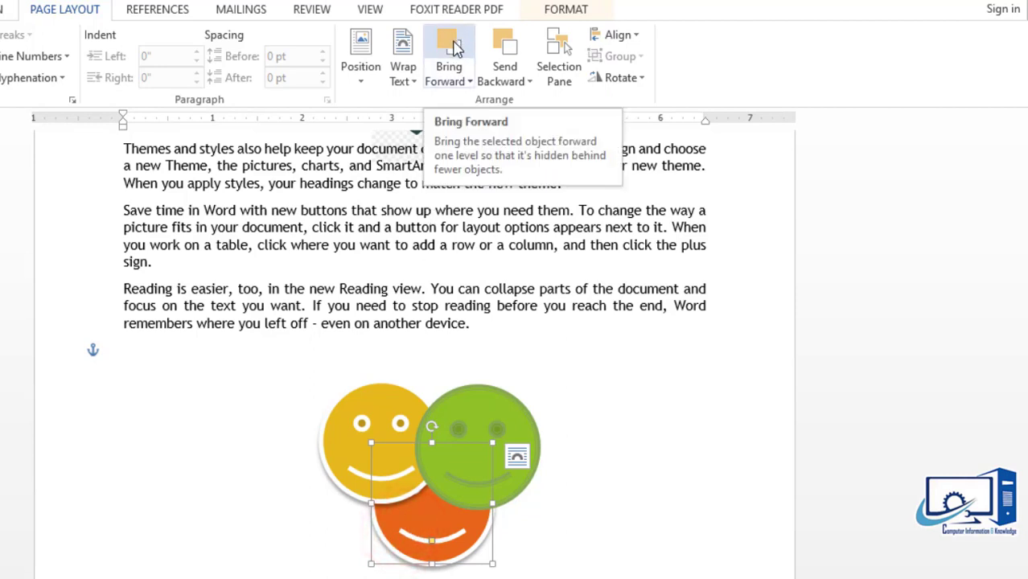
{"action": "left_click", "coordinate": [455, 48]}
{"action": "left_click", "coordinate": [456, 46]}
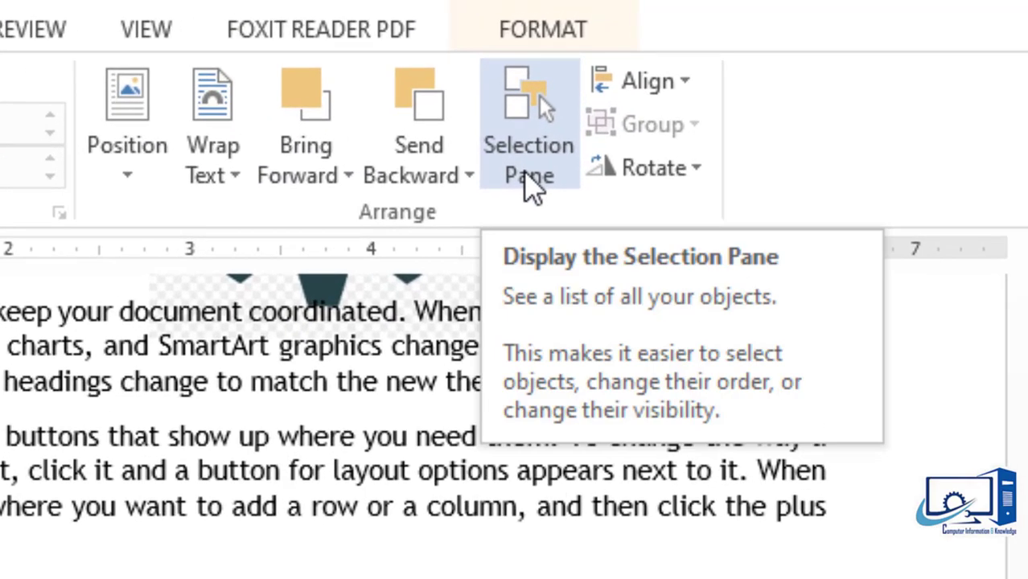
- Display the Selection Pane, hide all objects in the document and show them again
{"action": "left_click", "coordinate": [529, 181]}
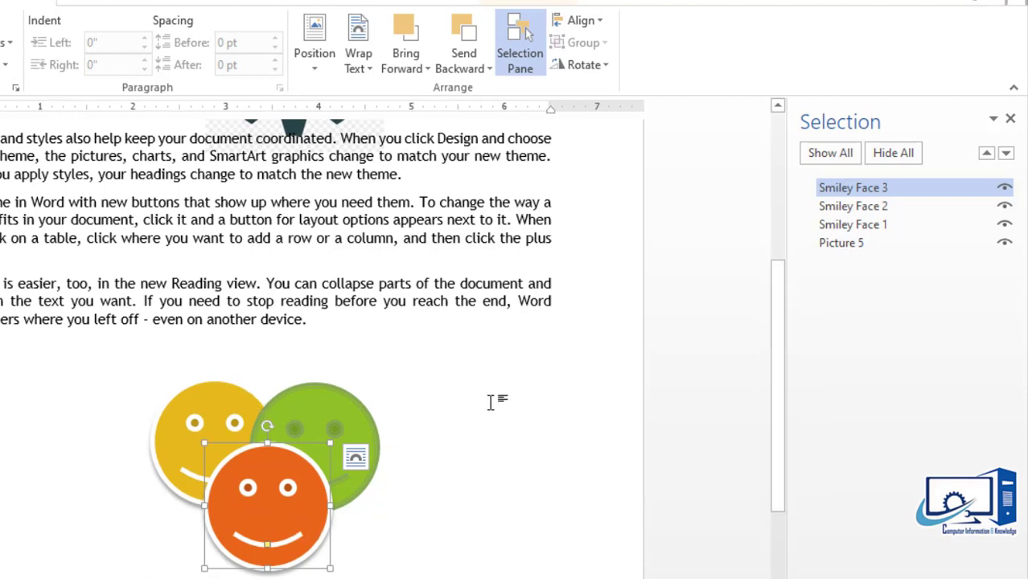
{"action": "left_click", "coordinate": [885, 154]}
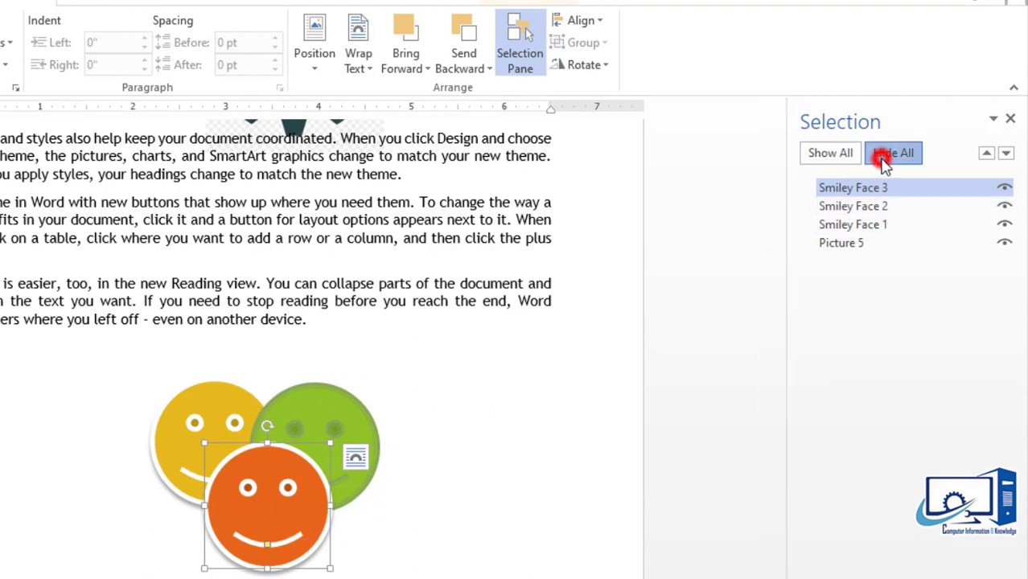
{"action": "left_click", "coordinate": [830, 154]}
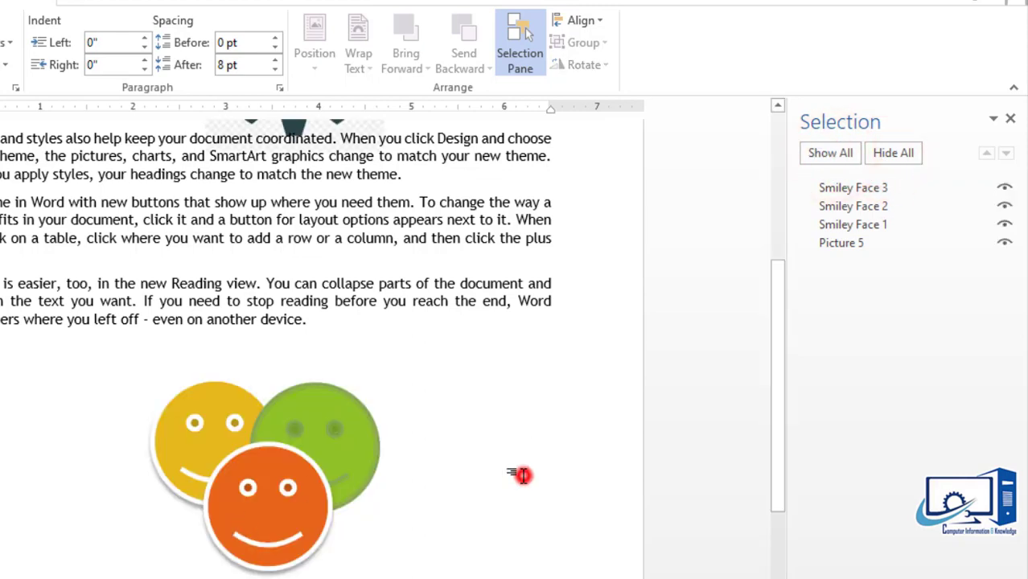
- Hide Smiley Face 1, 2 and 3 and Picture 5 one at a time, and show all objects again
{"action": "left_click", "coordinate": [224, 413]}
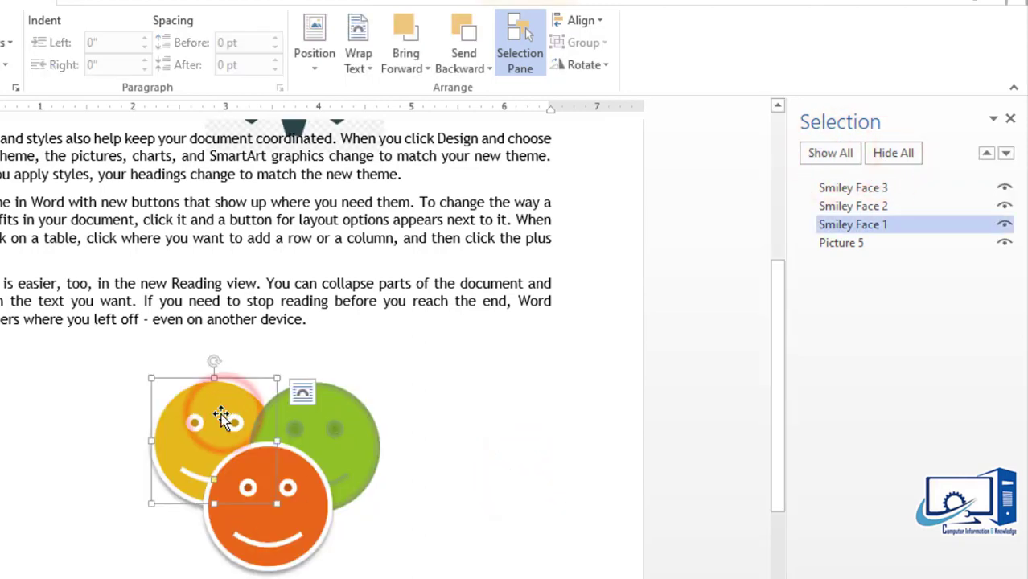
{"action": "left_click", "coordinate": [1006, 228]}
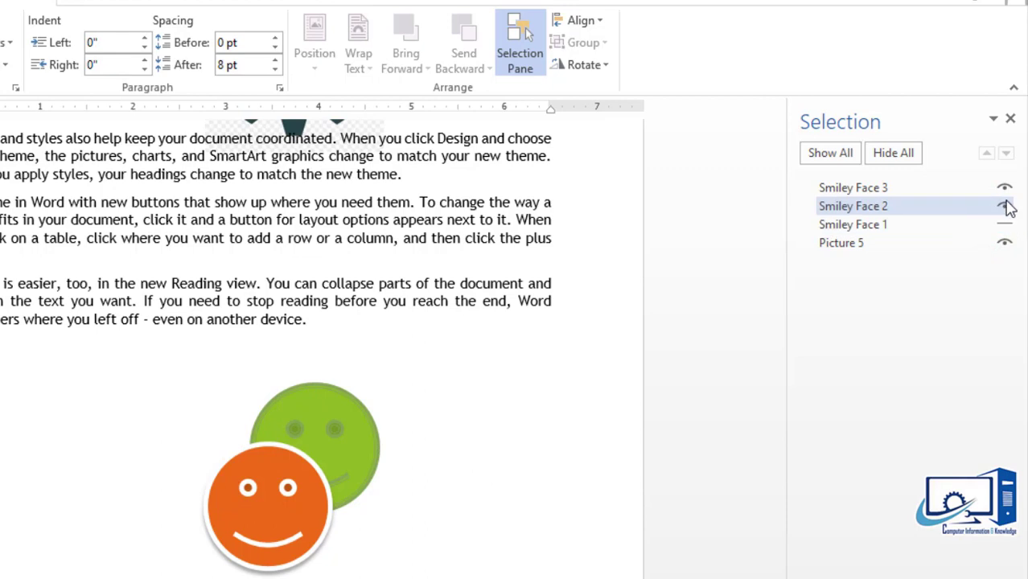
{"action": "left_click", "coordinate": [1006, 208]}
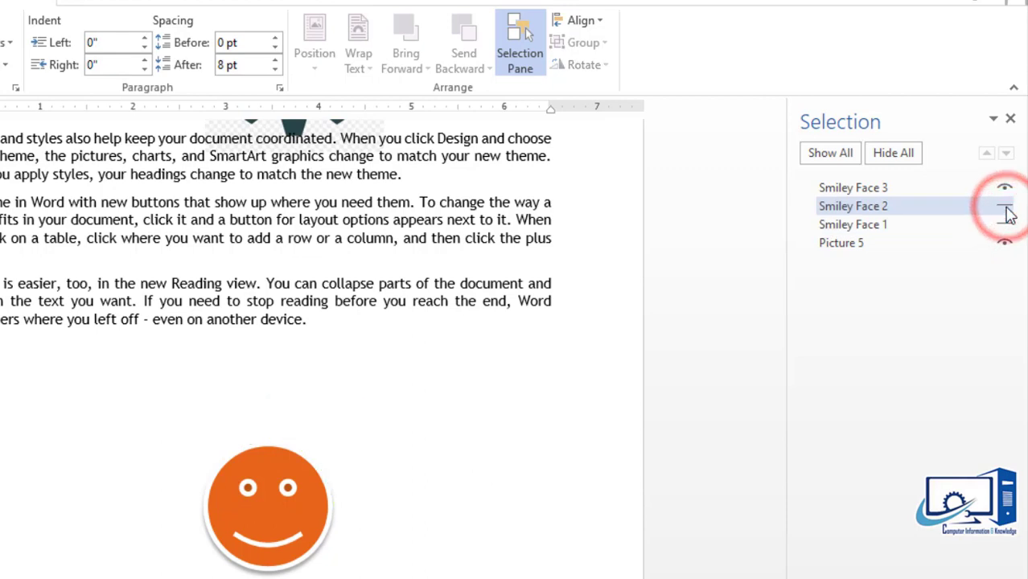
{"action": "left_click", "coordinate": [1006, 191]}
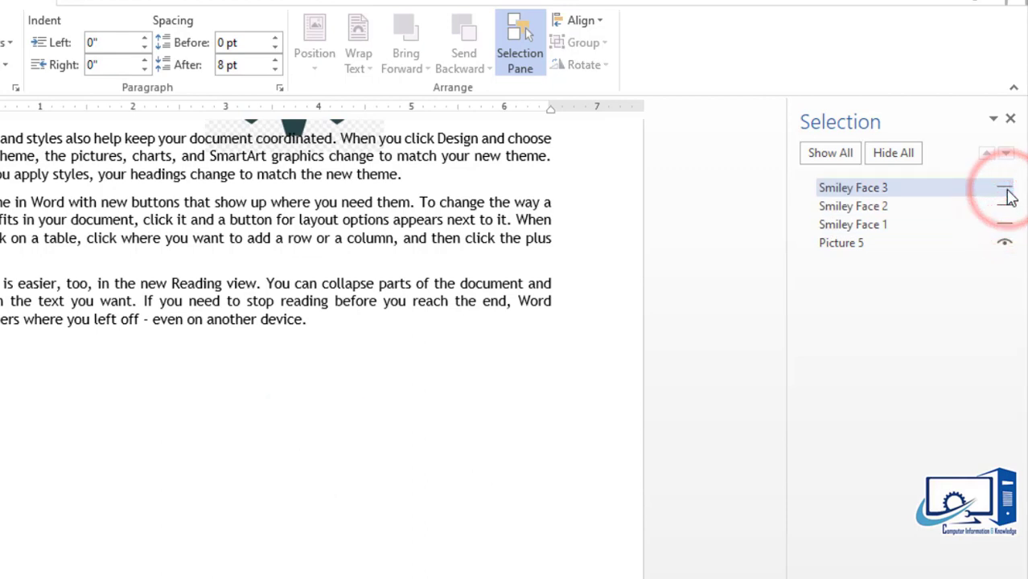
{"action": "left_click_drag", "start_coordinate": [780, 312], "coordinate": [789, 223]}
{"action": "left_click", "coordinate": [1007, 244]}
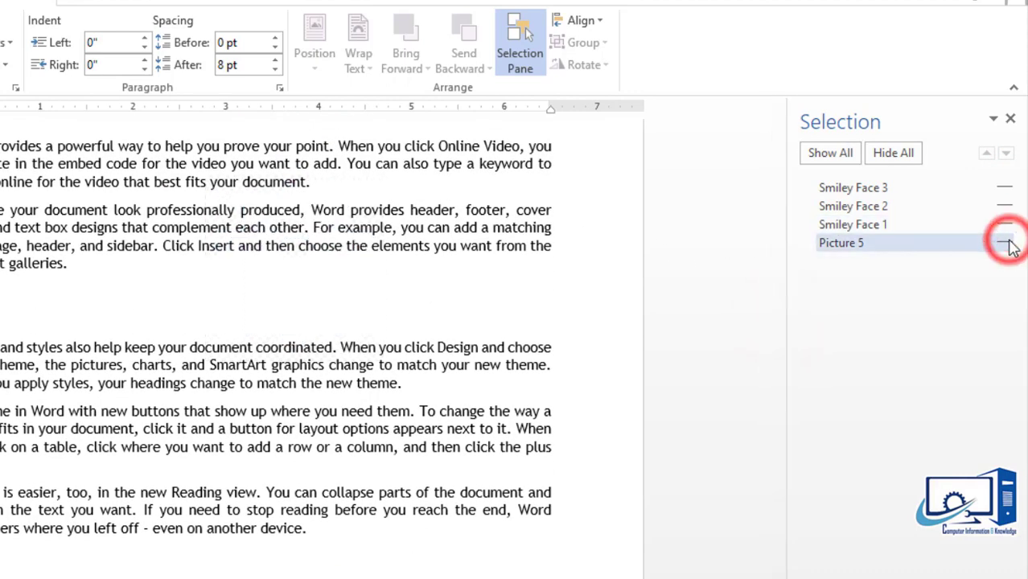
{"action": "left_click", "coordinate": [829, 150]}
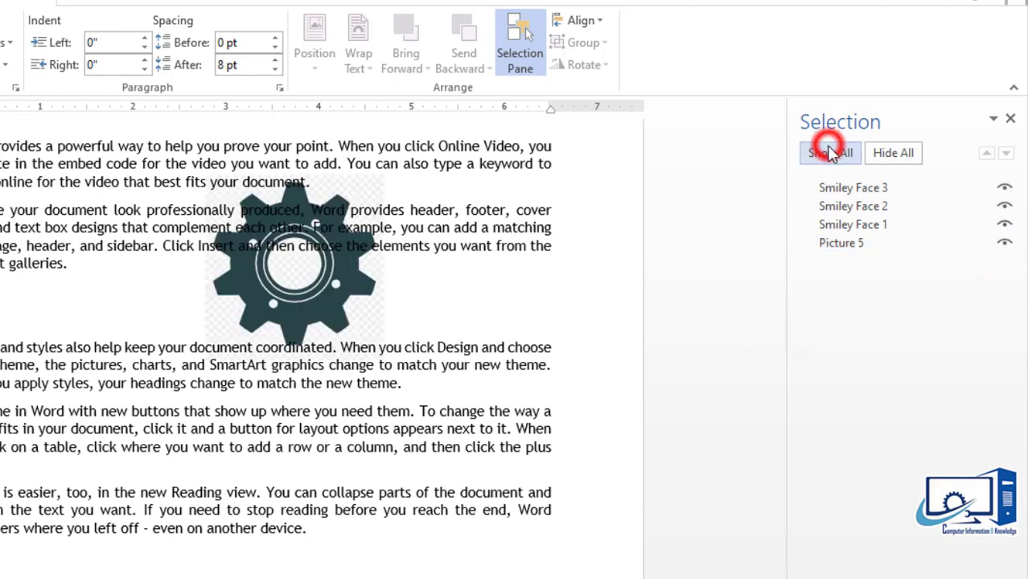
- Hide and show all objects once more, and close the Selection Pane
{"action": "left_click", "coordinate": [888, 154]}
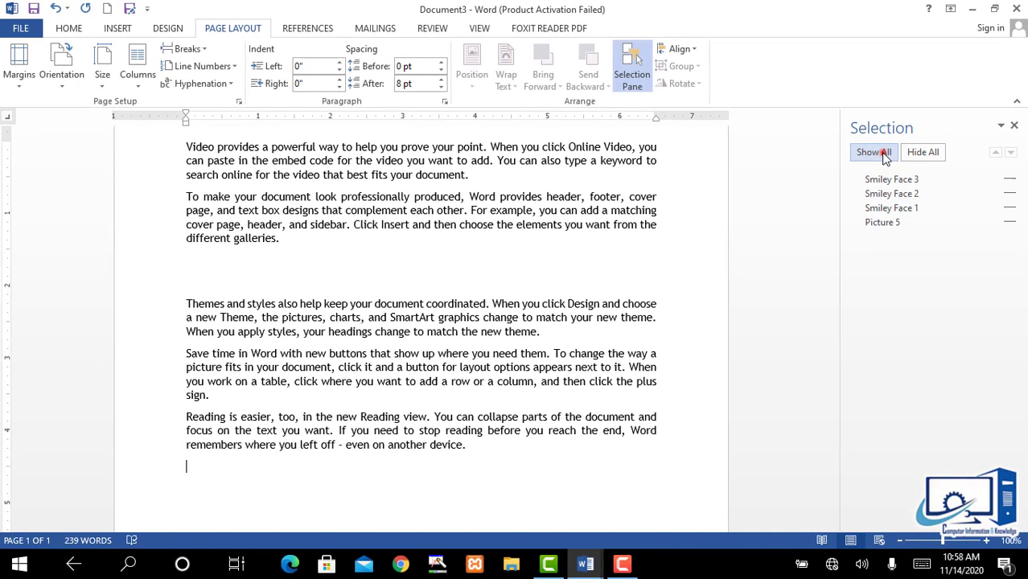
{"action": "left_click", "coordinate": [881, 153]}
{"action": "left_click", "coordinate": [782, 275]}
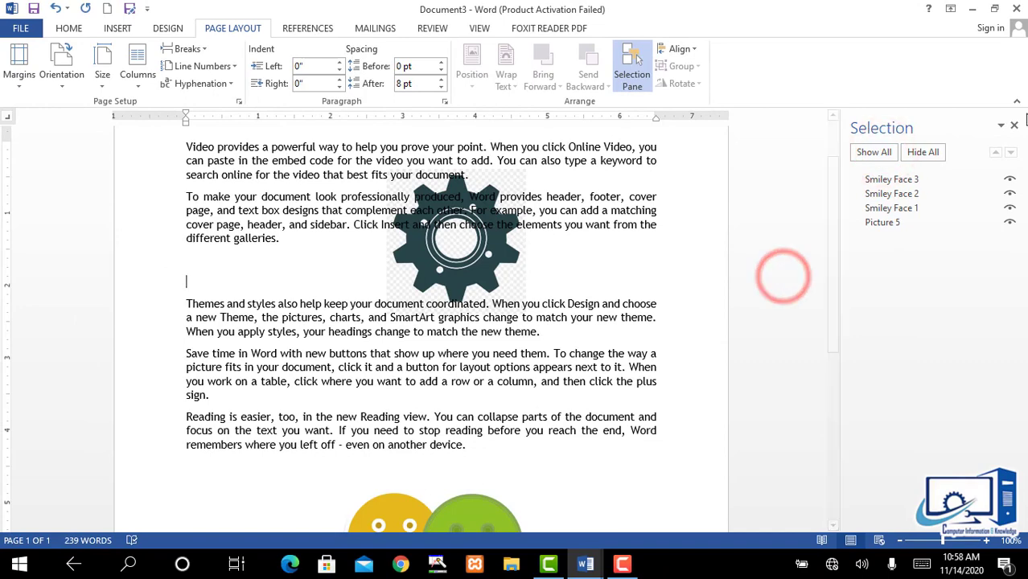
{"action": "left_click", "coordinate": [1015, 124]}
{"action": "left_click_drag", "start_coordinate": [1023, 202], "coordinate": [1023, 193]}
- Review the Align options without a selection and with the gear picture selected
{"action": "left_click", "coordinate": [682, 49]}
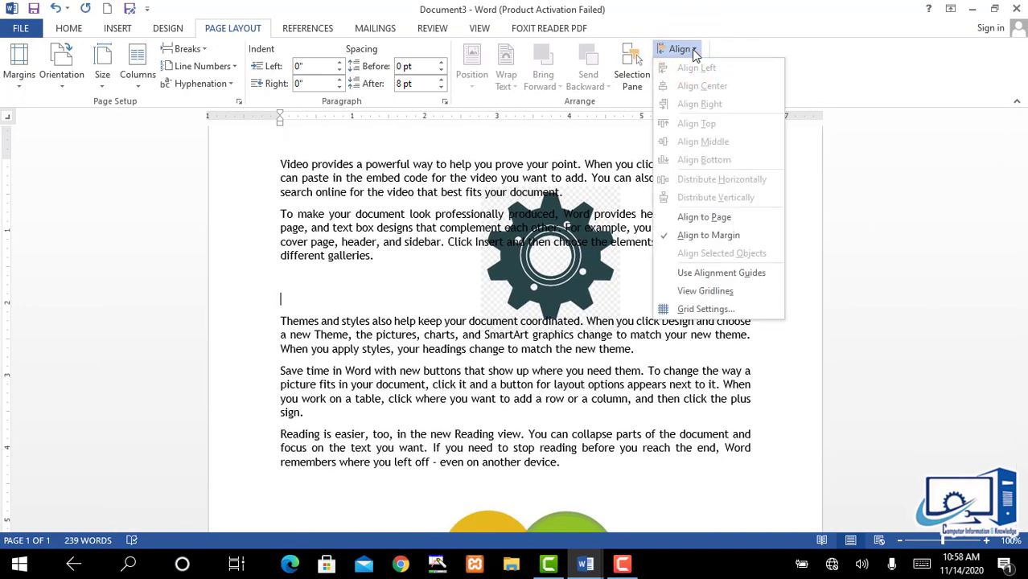
{"action": "left_click", "coordinate": [556, 292]}
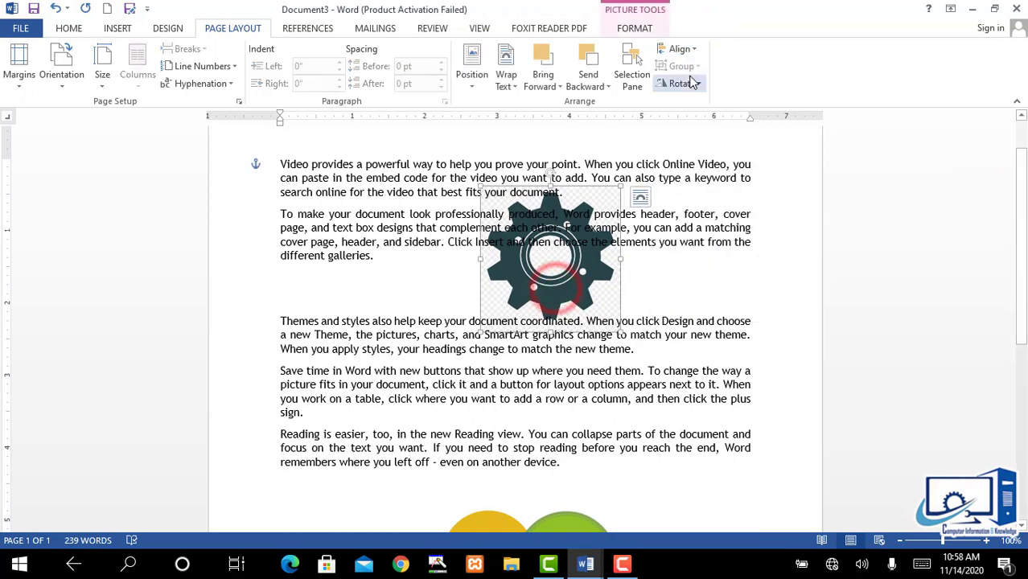
{"action": "left_click", "coordinate": [692, 51]}
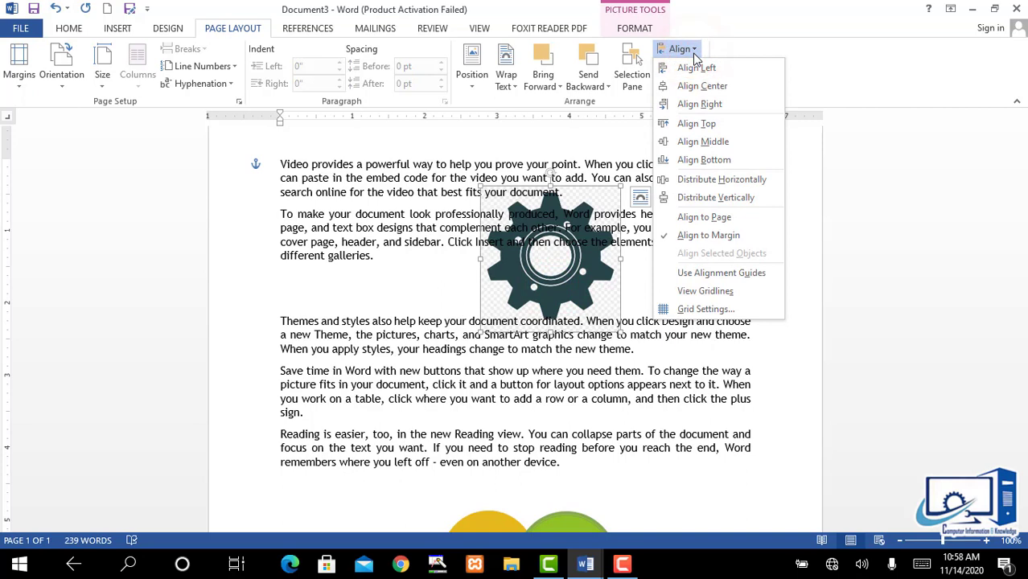
{"action": "left_click", "coordinate": [584, 293]}
{"action": "left_click", "coordinate": [596, 249]}
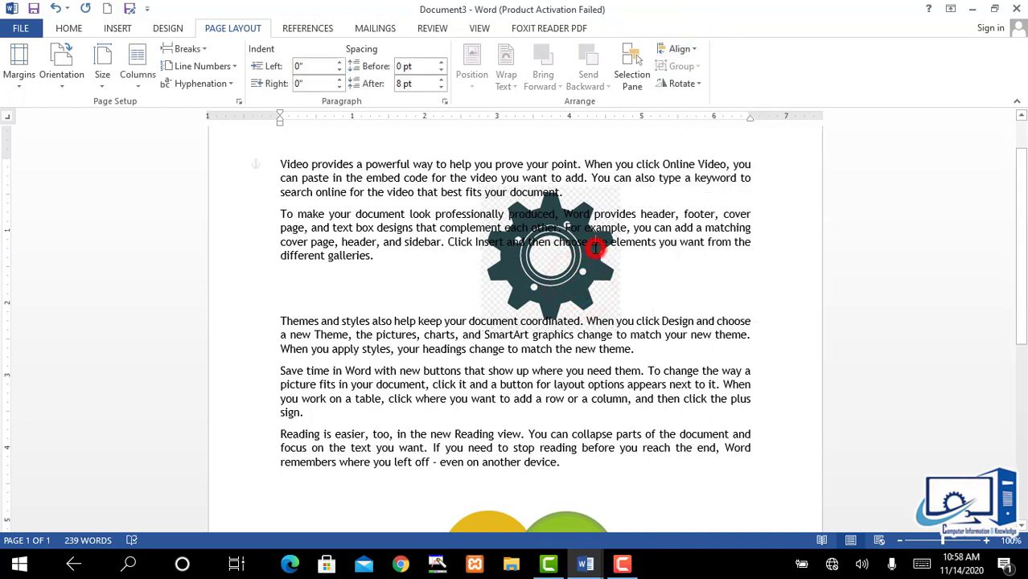
- Spread the three smiley faces into a triangle, with green at the top, gold at lower left and orange at lower right
{"action": "left_click_drag", "start_coordinate": [1018, 206], "coordinate": [1018, 326]}
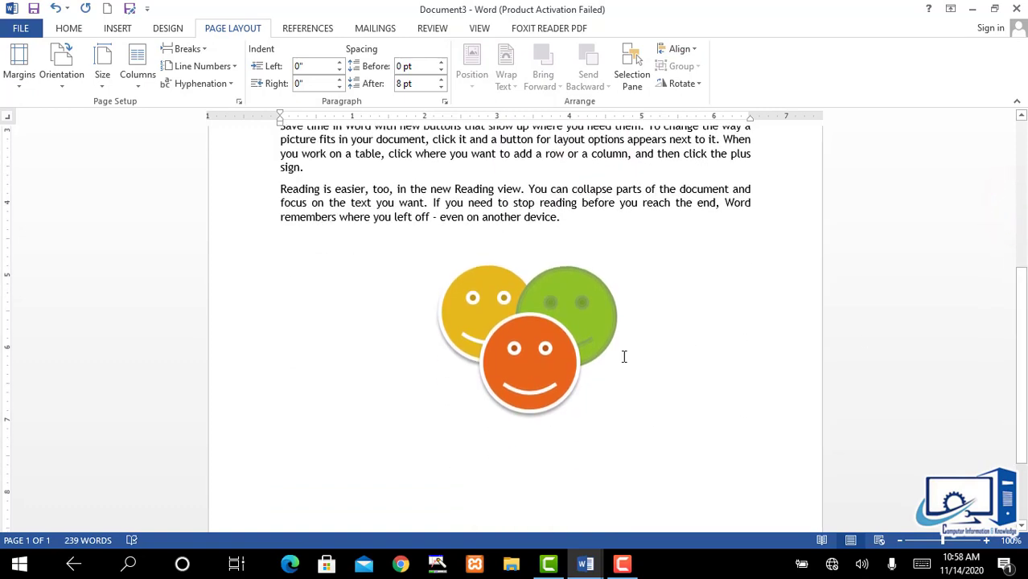
{"action": "mouse_move", "coordinate": [528, 366]}
{"action": "left_mouse_down"}
{"action": "mouse_move", "coordinate": [702, 407]}
{"action": "mouse_move", "coordinate": [606, 414]}
{"action": "left_mouse_up"}
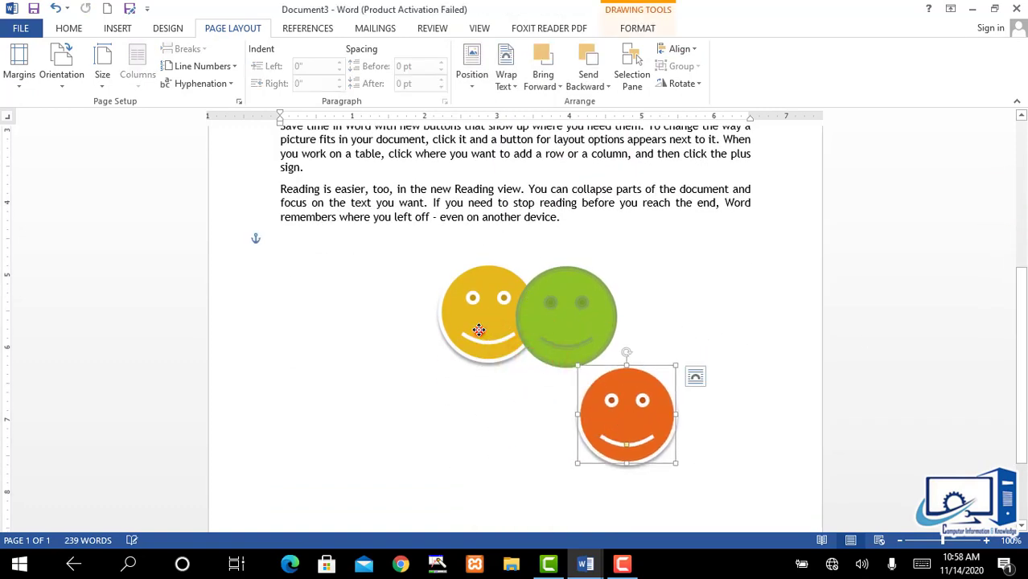
{"action": "left_click_drag", "start_coordinate": [479, 330], "coordinate": [417, 421]}
{"action": "left_click_drag", "start_coordinate": [554, 337], "coordinate": [509, 328]}
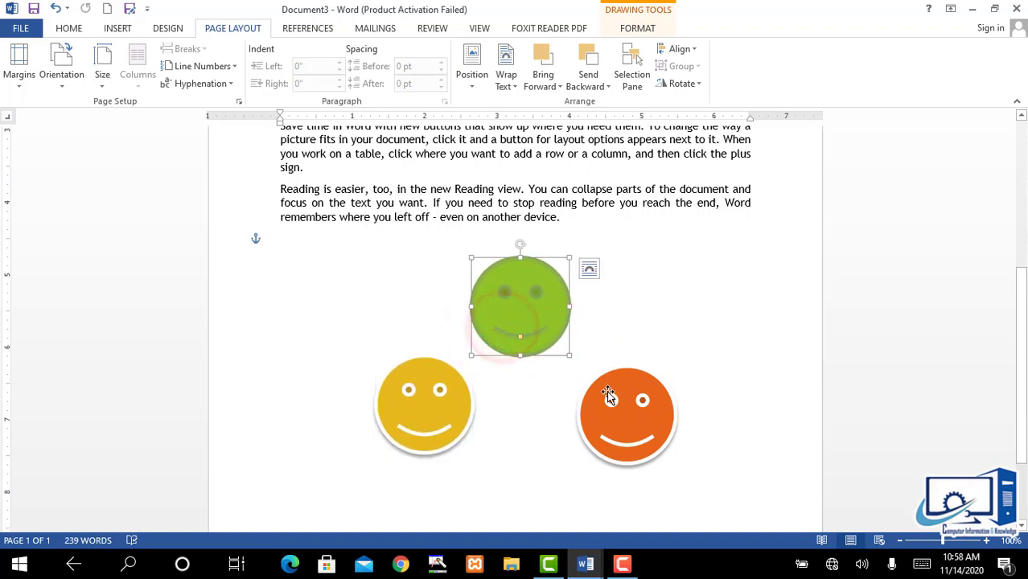
{"action": "left_click_drag", "start_coordinate": [609, 395], "coordinate": [583, 394]}
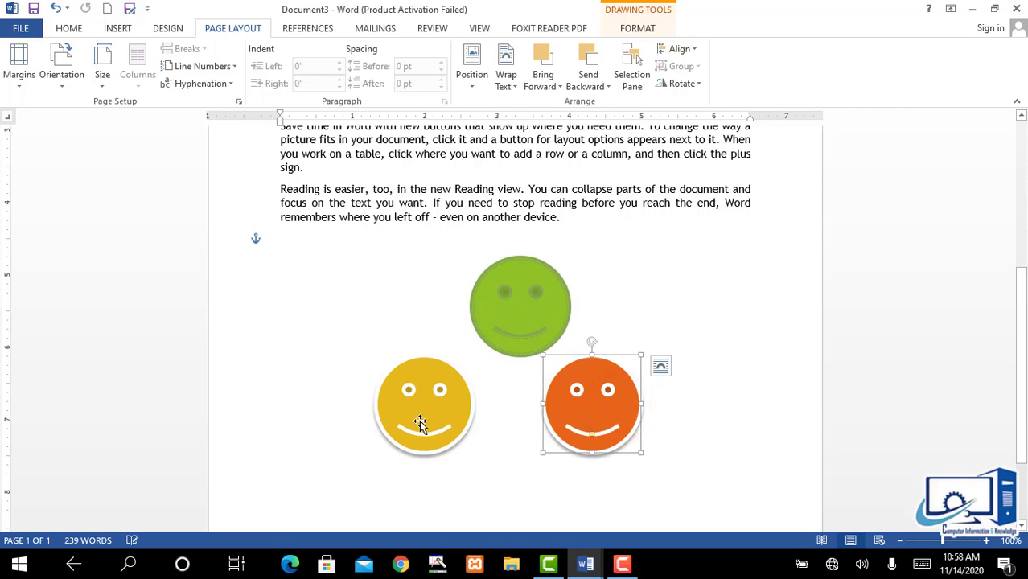
{"action": "left_click_drag", "start_coordinate": [420, 425], "coordinate": [440, 419]}
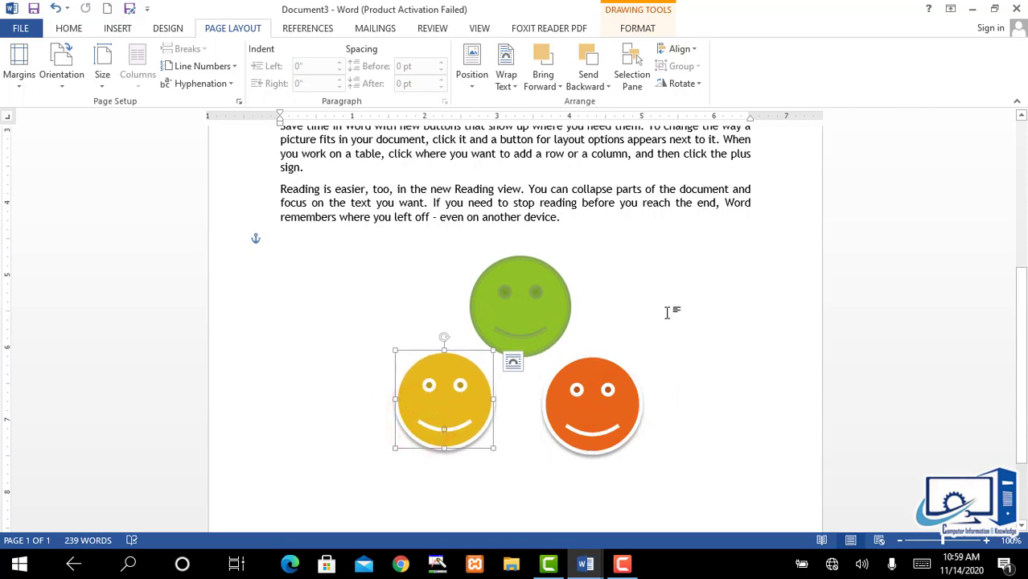
{"action": "left_click", "coordinate": [667, 312]}
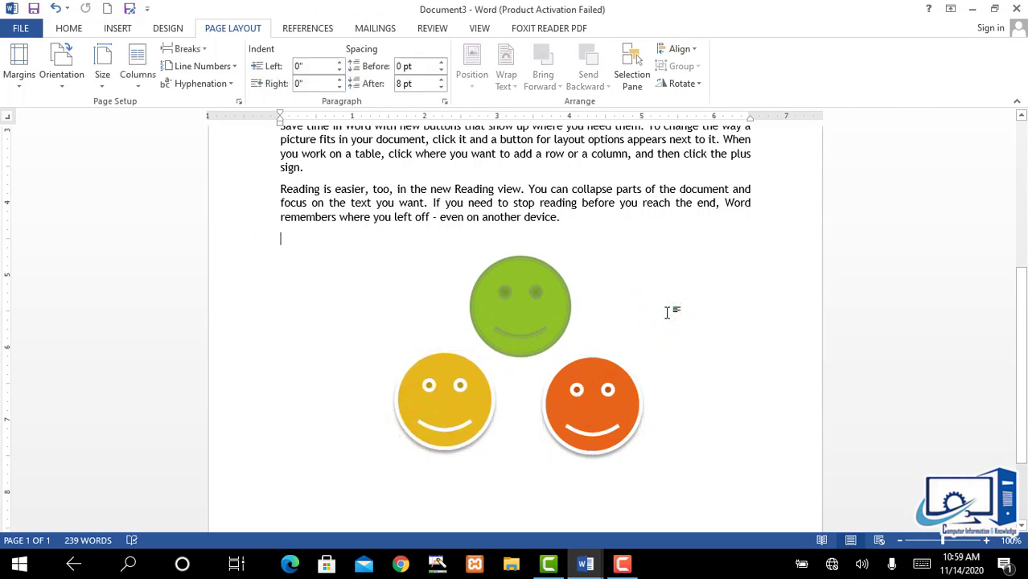
{"action": "left_click", "coordinate": [539, 318]}
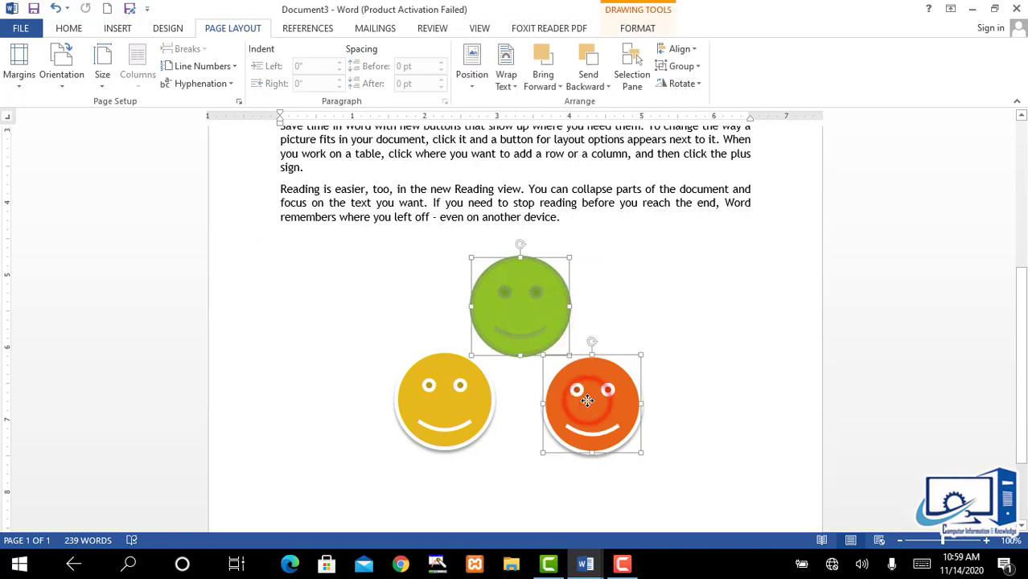
{"action": "left_click", "coordinate": [452, 425], "text": "shift"}
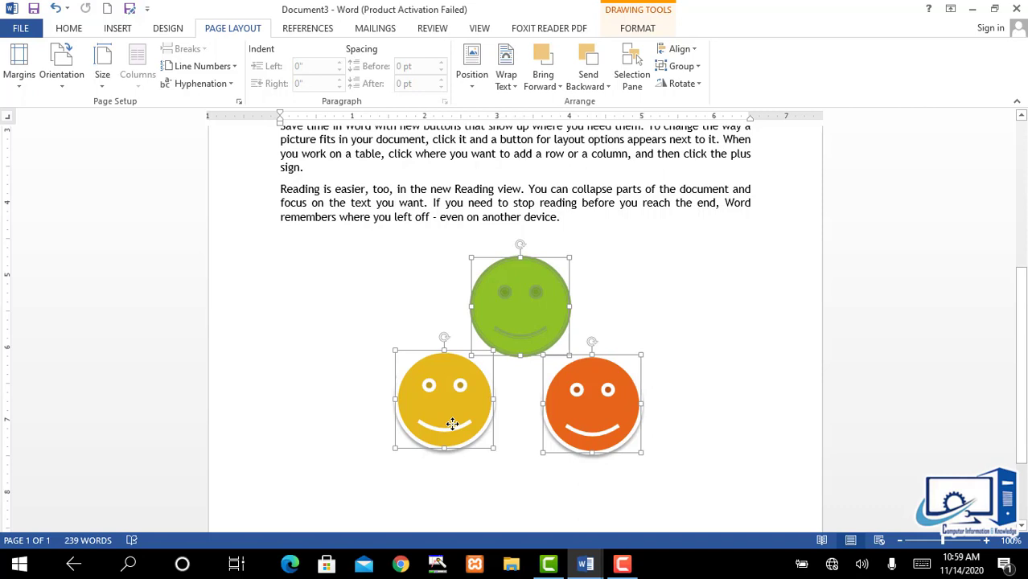
{"action": "left_click", "coordinate": [685, 346]}
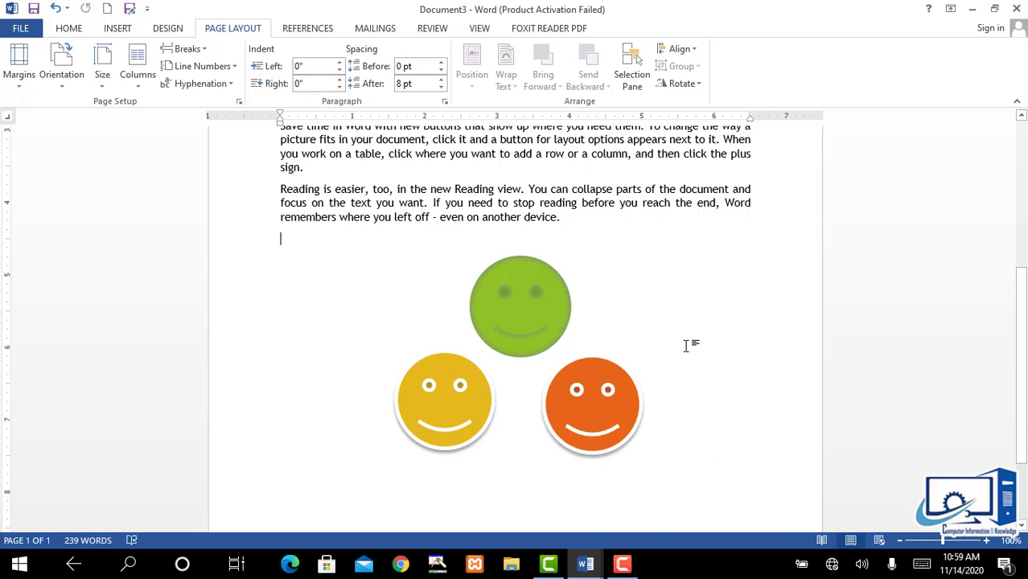
- Group the green, orange and gold smiley faces into a single object
{"action": "left_click", "coordinate": [538, 310]}
{"action": "left_click", "coordinate": [591, 396], "text": "shift"}
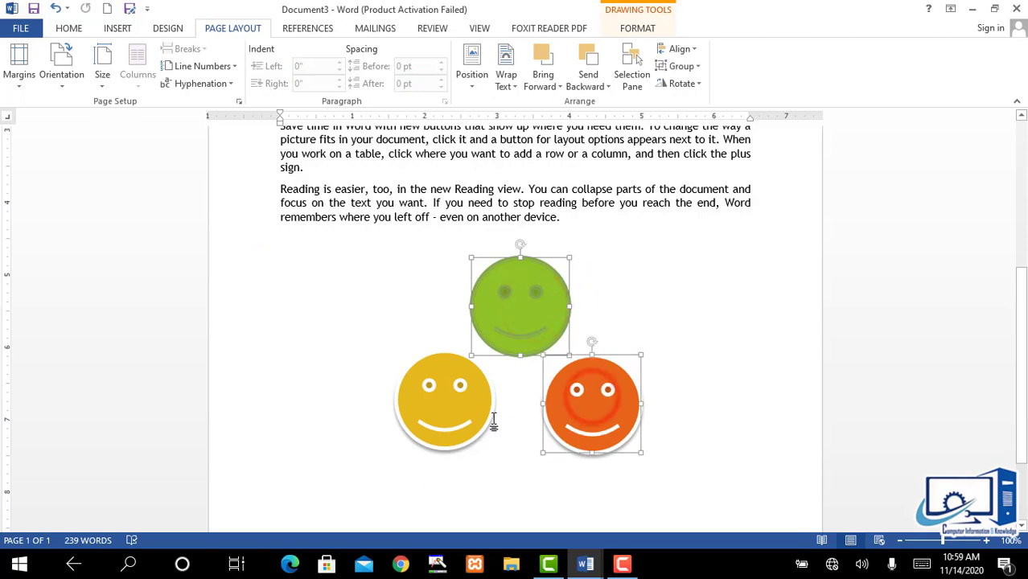
{"action": "left_click", "coordinate": [462, 409], "text": "shift"}
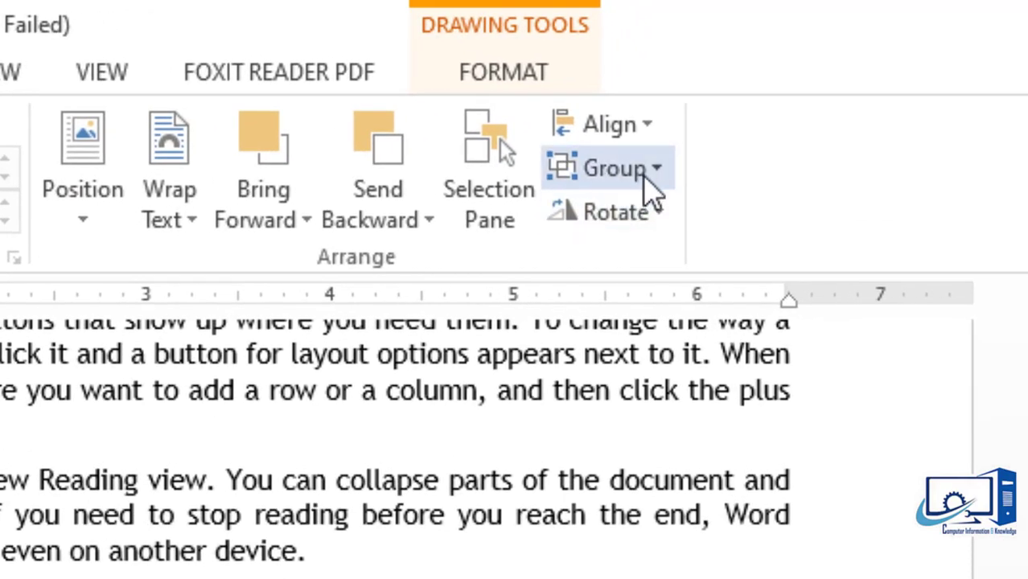
{"action": "left_click", "coordinate": [652, 178]}
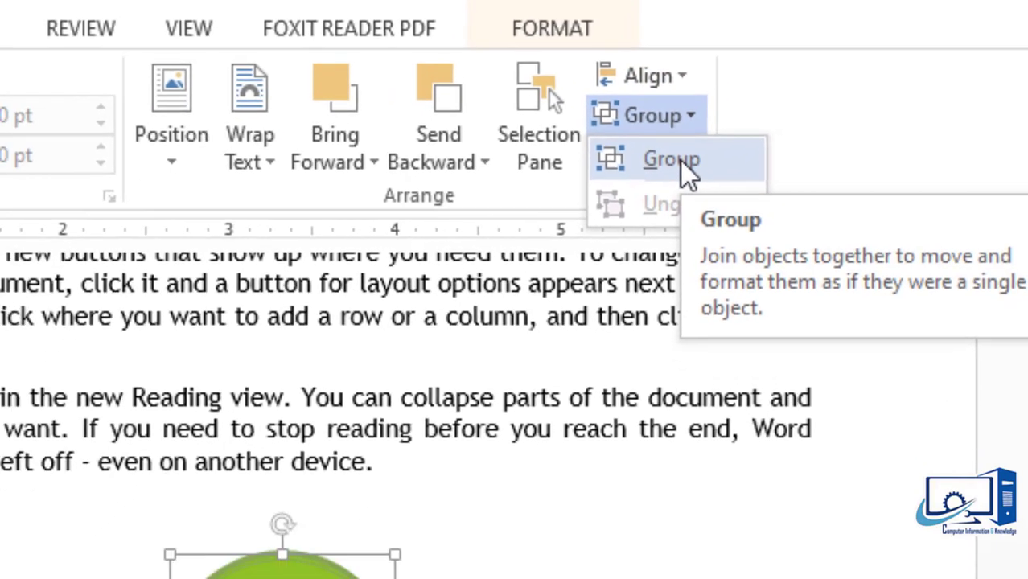
{"action": "left_click", "coordinate": [648, 217]}
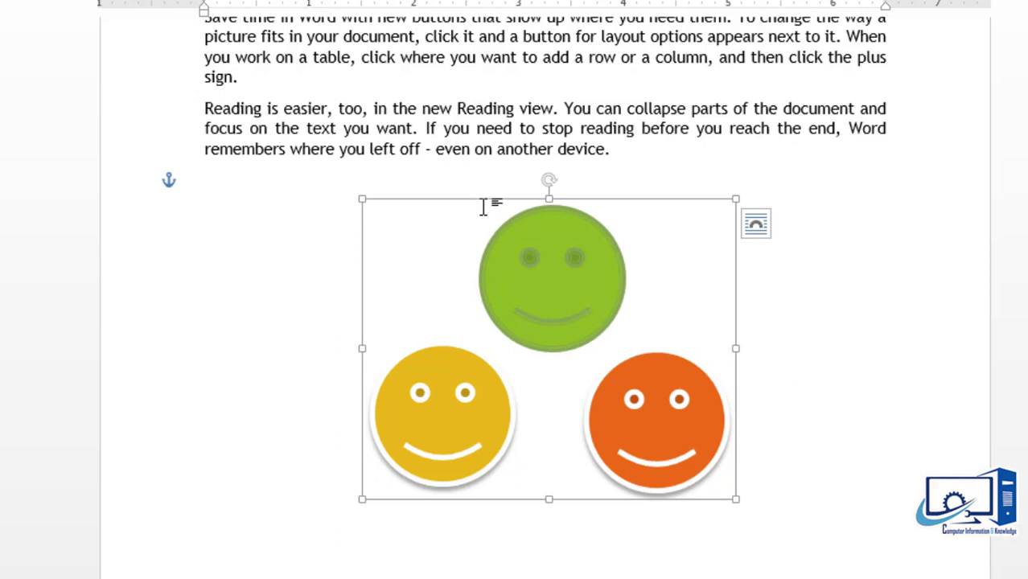
- Move the grouped smiley faces slightly straight down the page and deselect the group
{"action": "left_click_drag", "start_coordinate": [361, 259], "coordinate": [362, 302]}
{"action": "left_click", "coordinate": [829, 387]}
{"action": "left_click", "coordinate": [676, 315]}
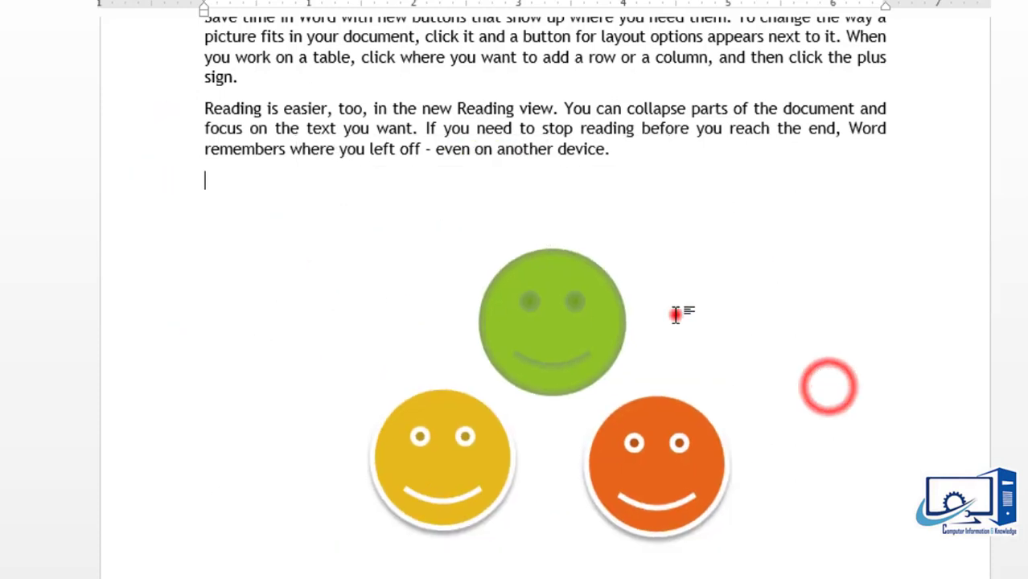
- Move the grouped smiley faces up and slightly left so they sit directly beneath the last paragraph
{"action": "left_click", "coordinate": [585, 305]}
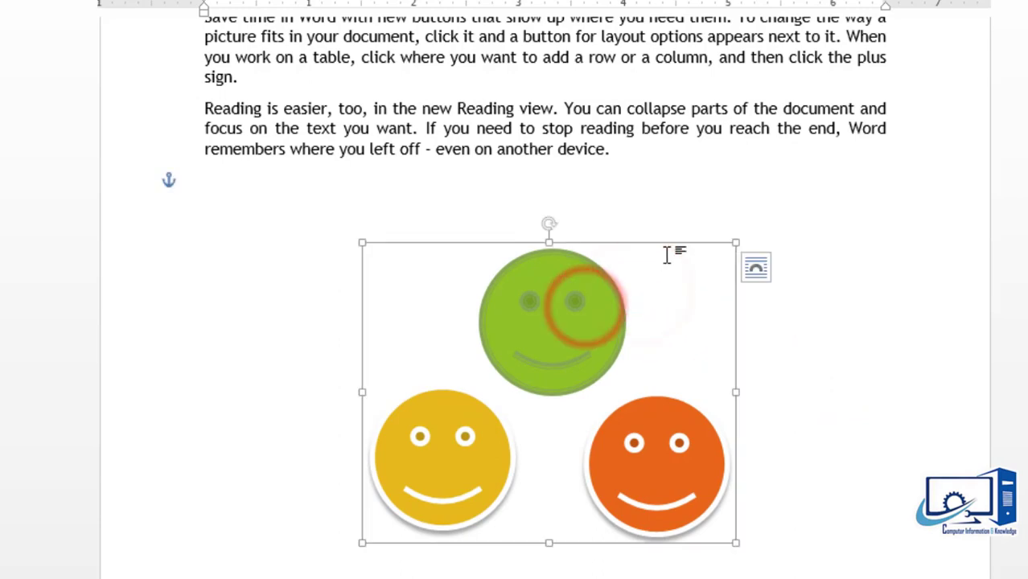
{"action": "left_click_drag", "start_coordinate": [665, 243], "coordinate": [652, 371]}
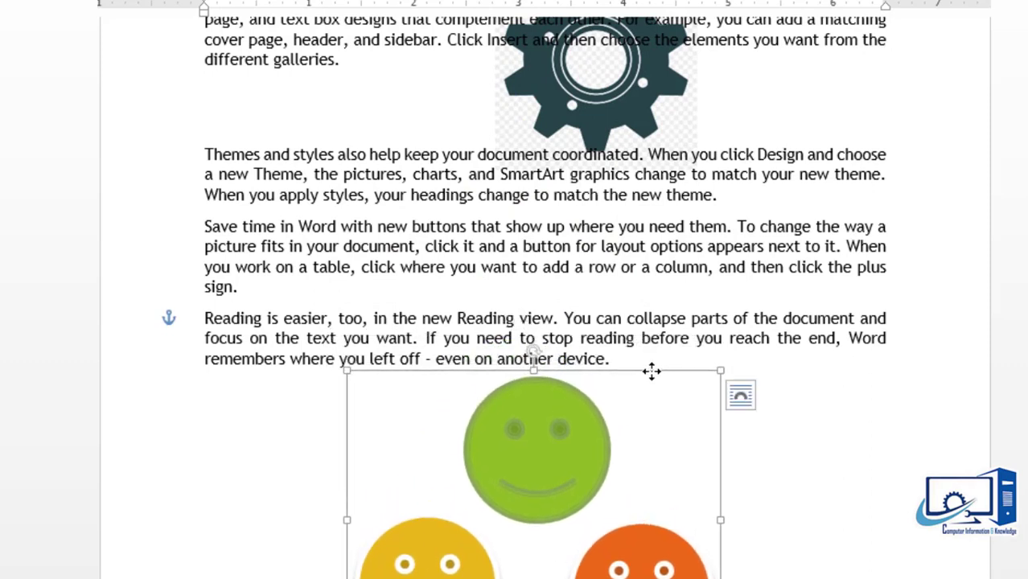
{"action": "scroll", "coordinate": [531, 322], "scroll_direction": "down", "scroll_amount": 2}
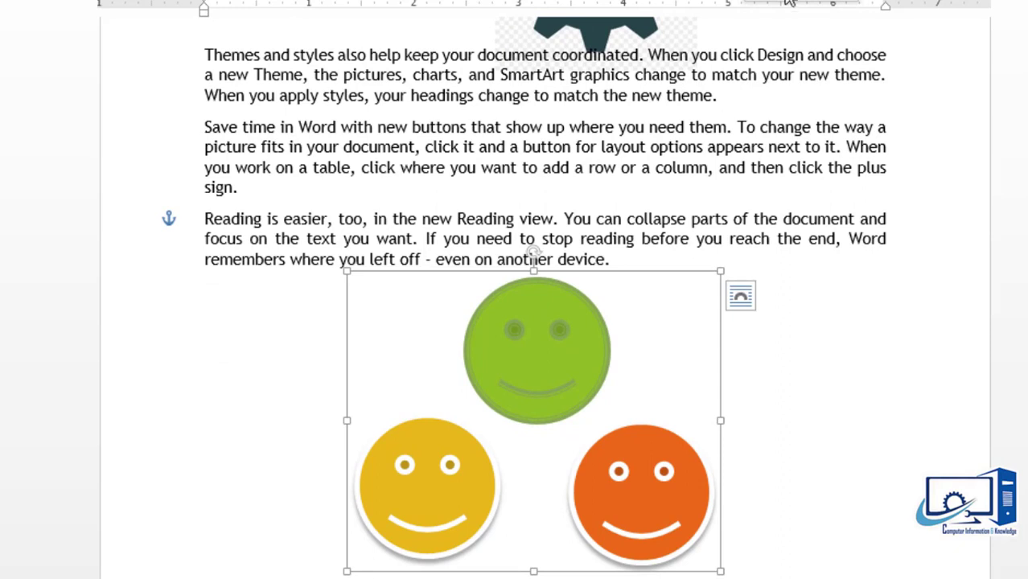
- Apply the light gray gradient shape style to only the green smiley face within the group, and deselect it
{"action": "left_click", "coordinate": [953, 416]}
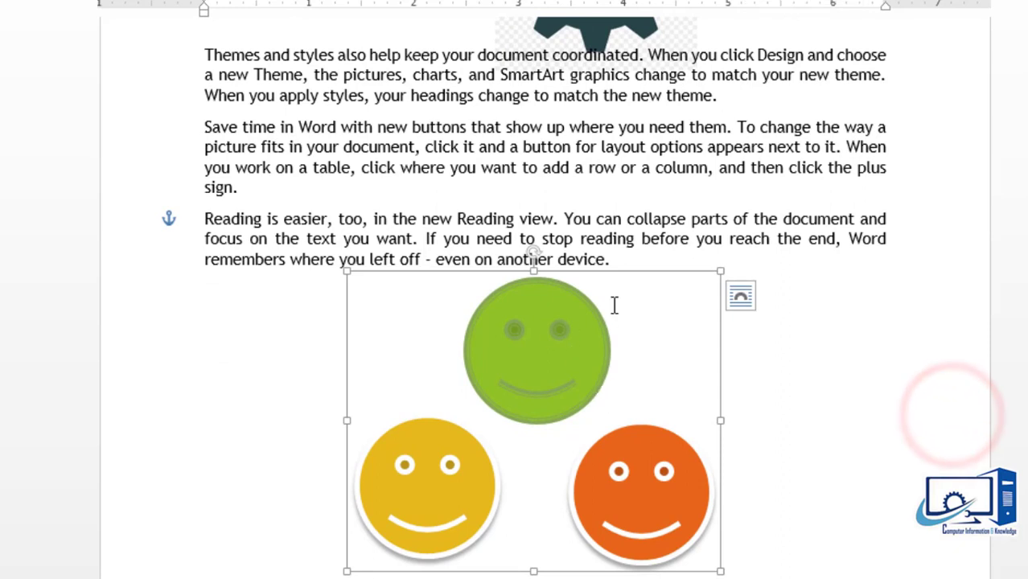
{"action": "left_click", "coordinate": [565, 345]}
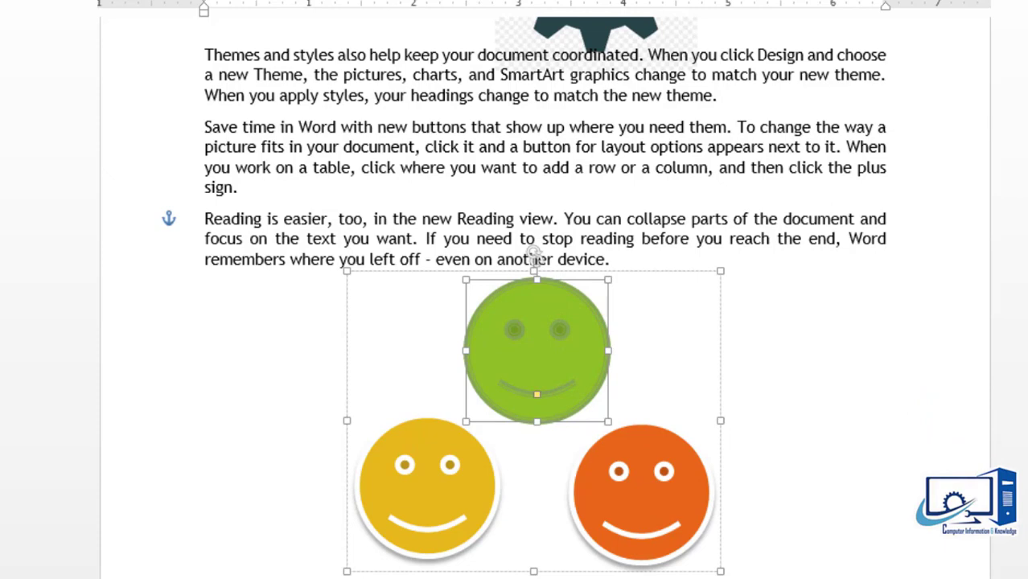
{"action": "left_click", "coordinate": [271, 1]}
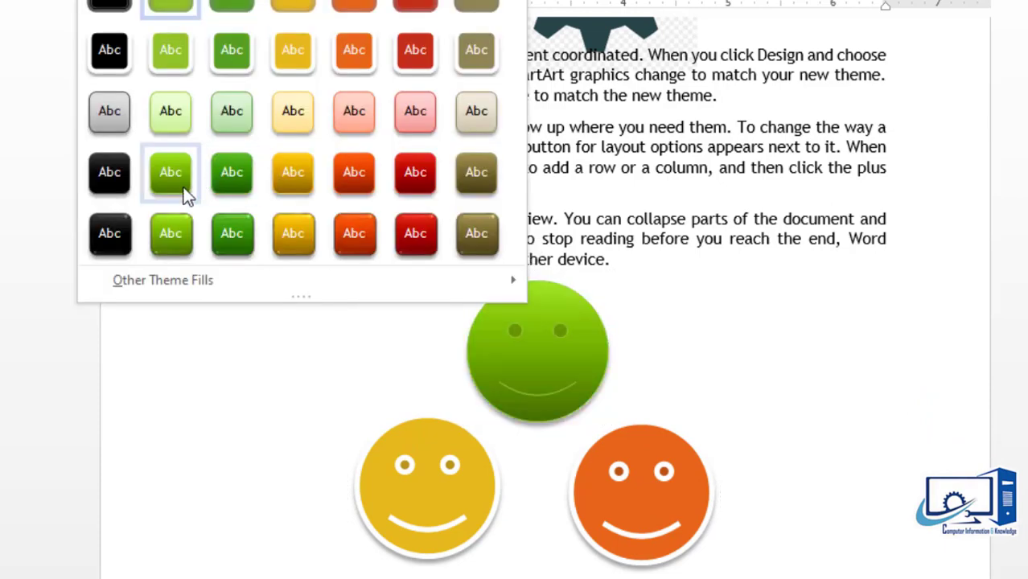
{"action": "left_click", "coordinate": [106, 114]}
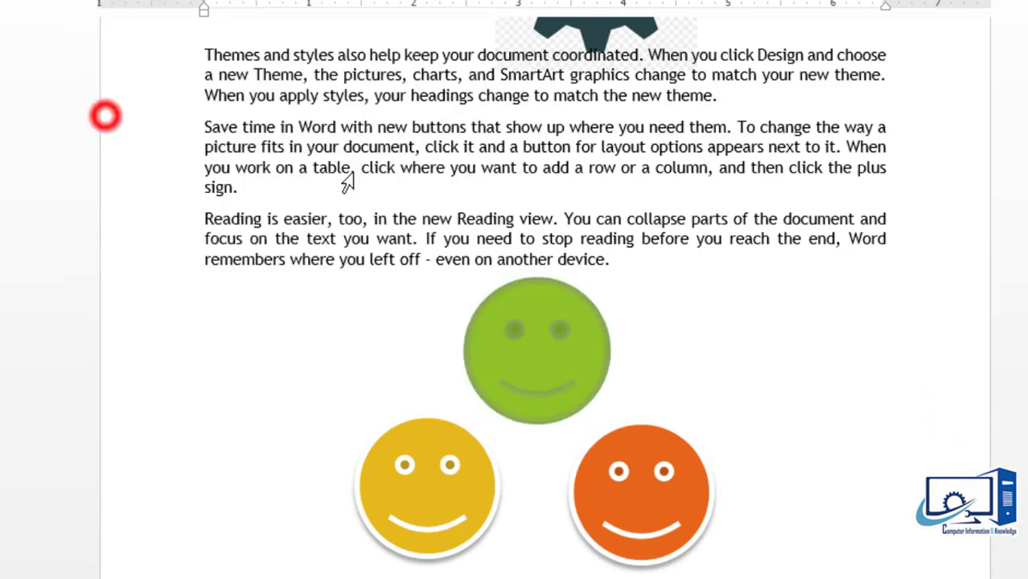
{"action": "left_click", "coordinate": [860, 444]}
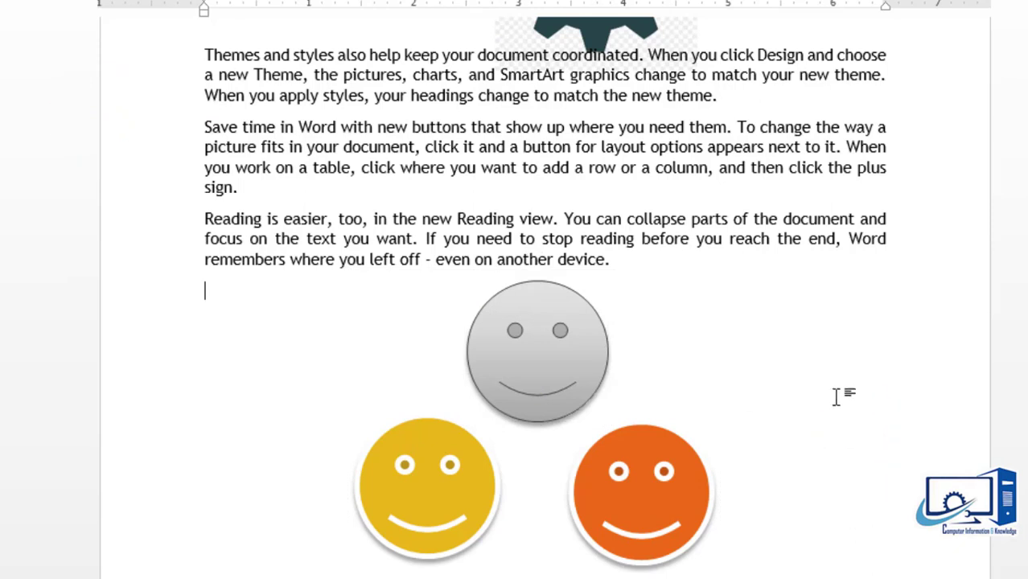
{"action": "left_click", "coordinate": [974, 404]}
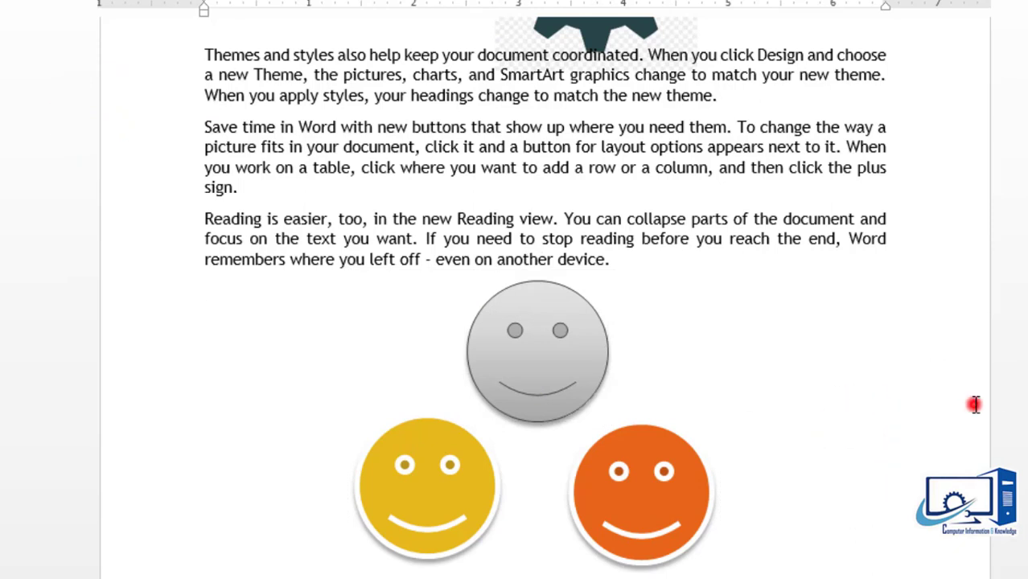
- Flip the whole group of smiley faces horizontally with the Rotate options and deselect it
{"action": "left_click", "coordinate": [559, 353]}
{"action": "left_click", "coordinate": [630, 276]}
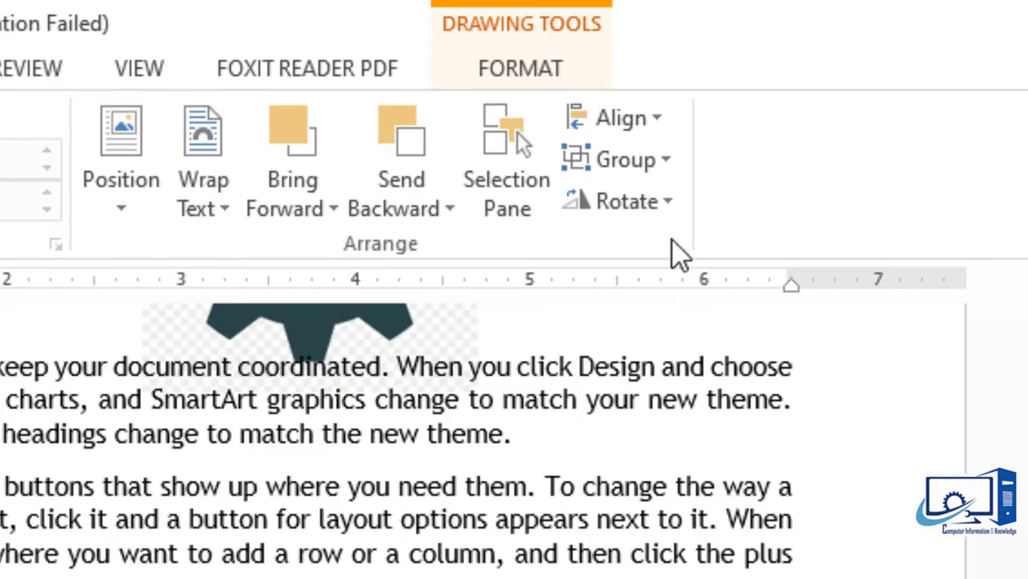
{"action": "left_click", "coordinate": [670, 203]}
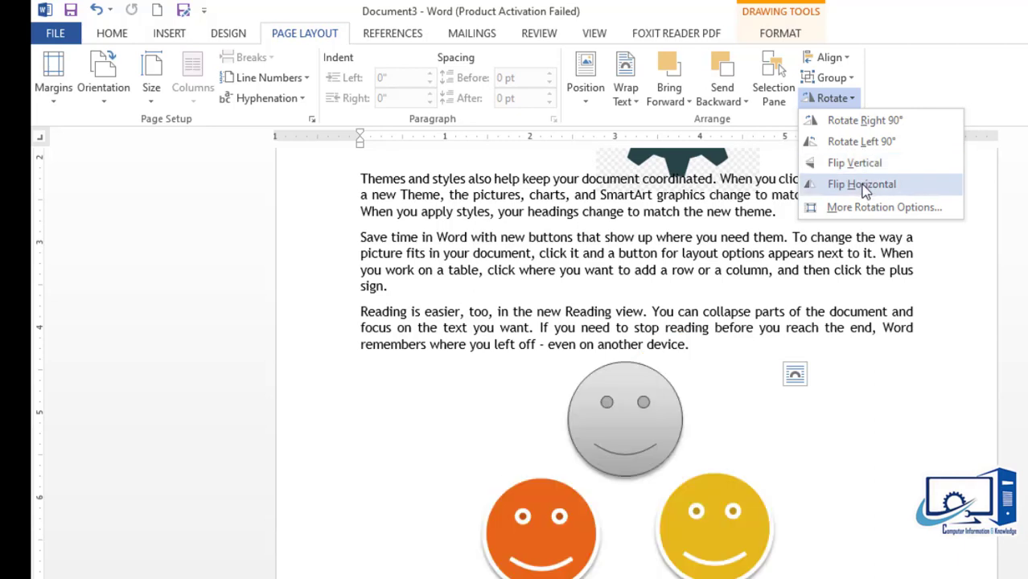
{"action": "left_click", "coordinate": [863, 185]}
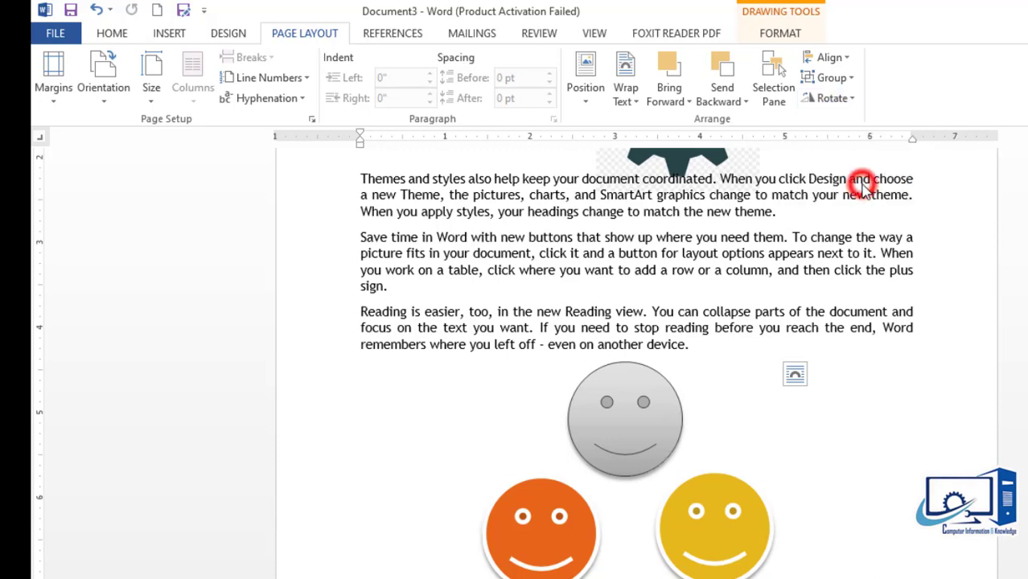
{"action": "left_click", "coordinate": [829, 436]}
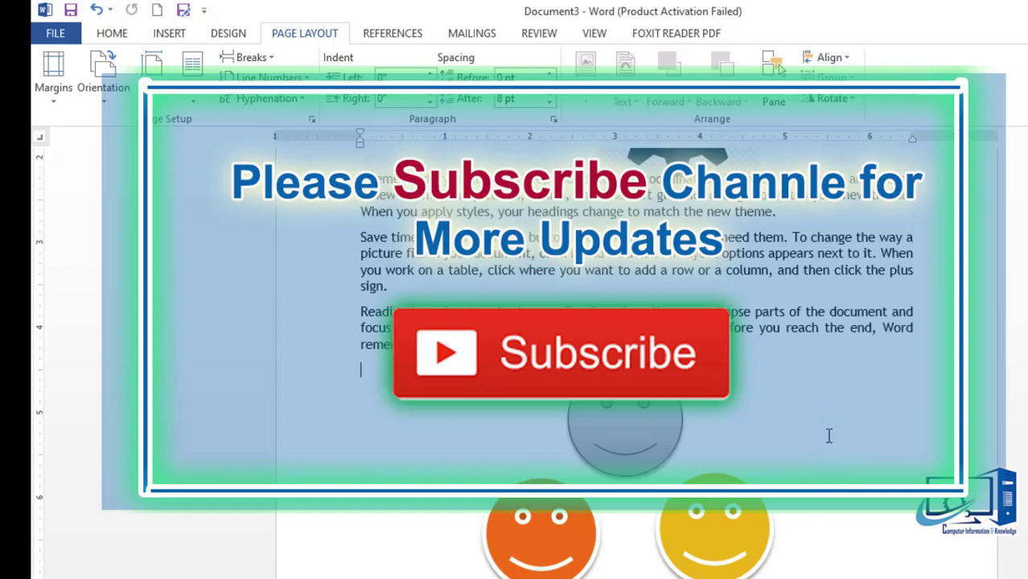